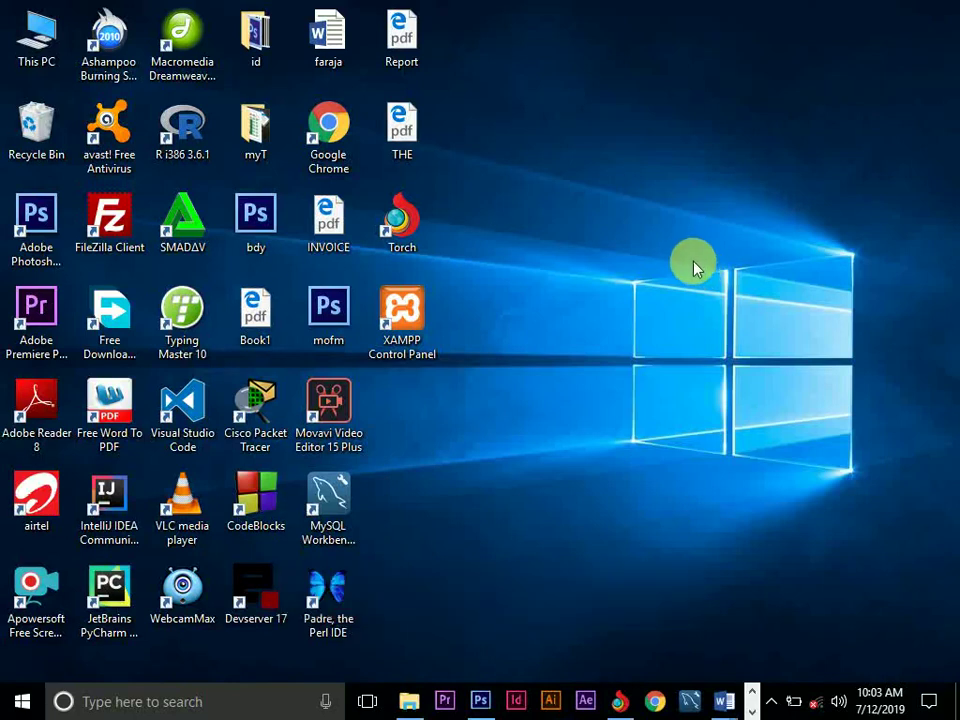
# Step: Bring Photoshop CS6 to the front and open the File menu
pyautogui.click(480, 700)
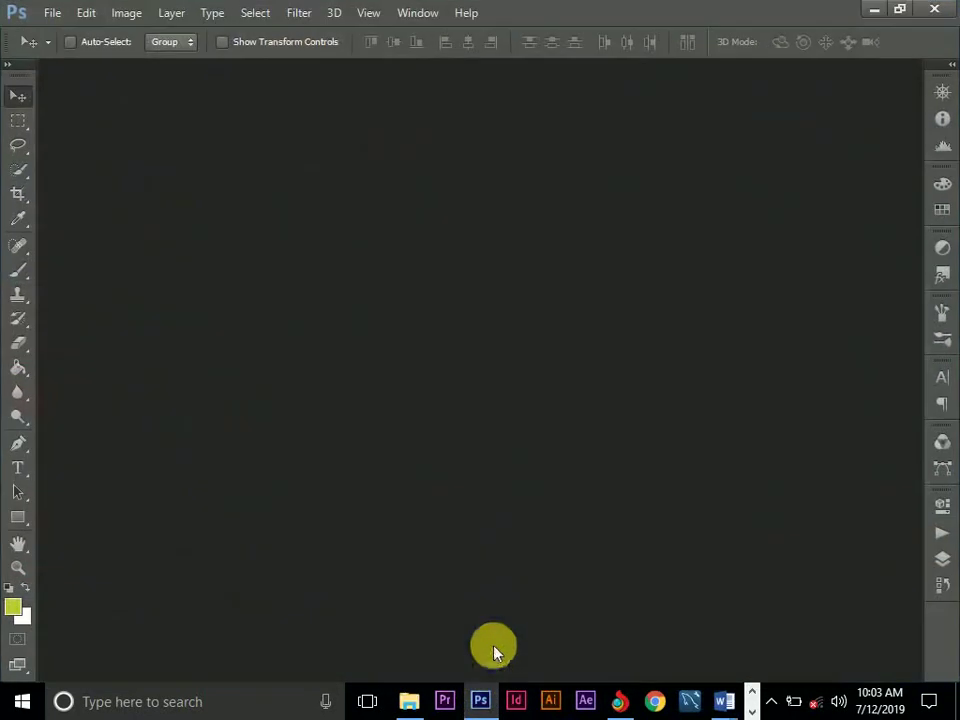
pyautogui.click(52, 12)
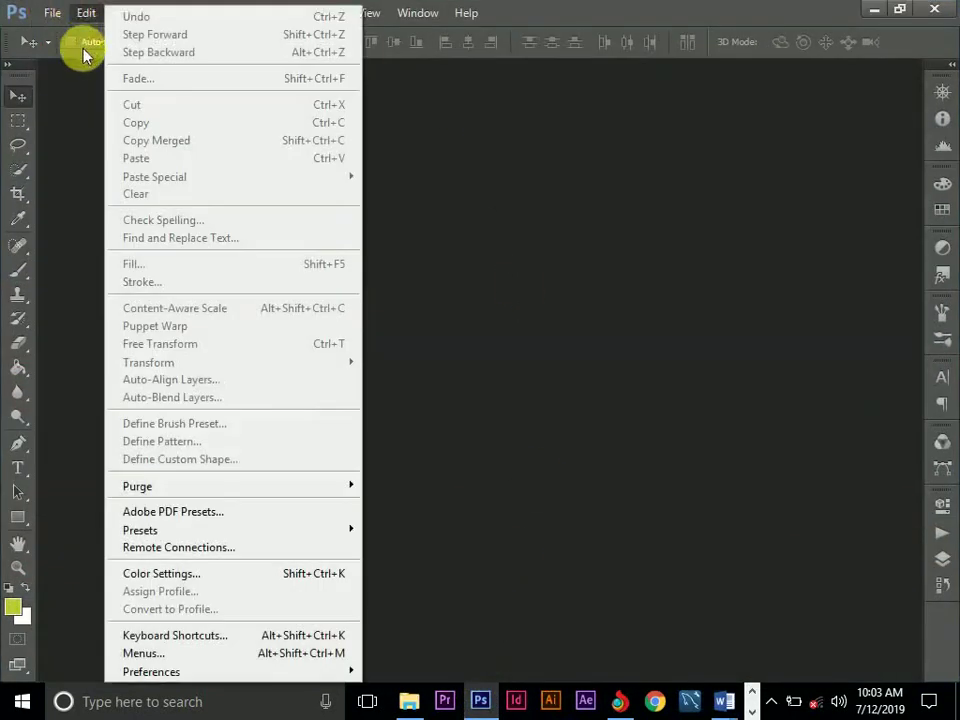
# Step: Start a new document sized 2 × 3 inches
pyautogui.click(64, 34)
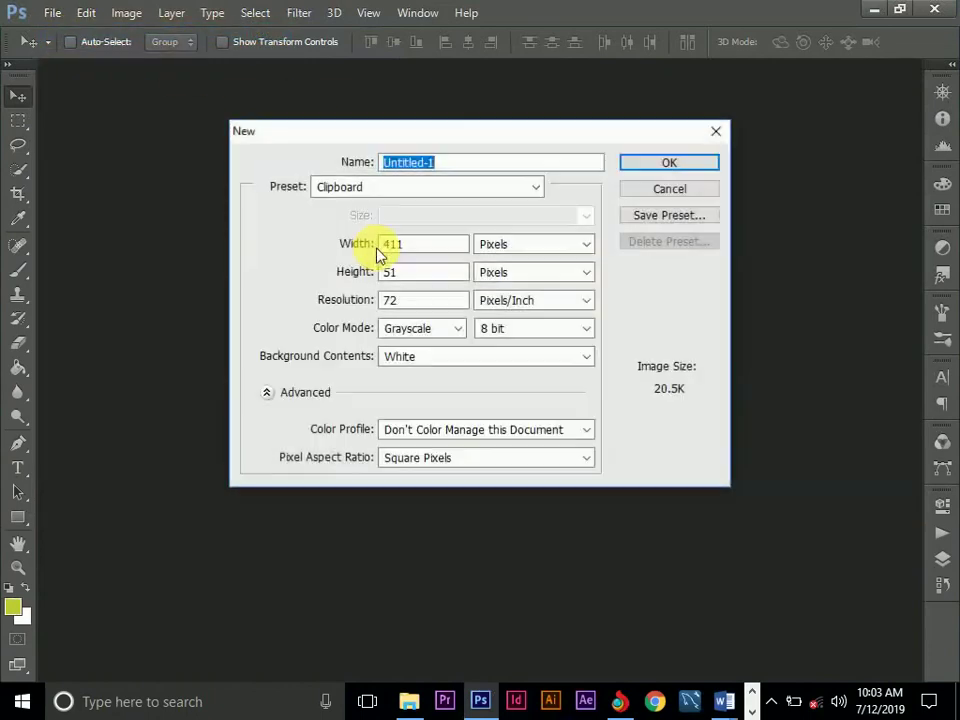
pyautogui.click(507, 247)
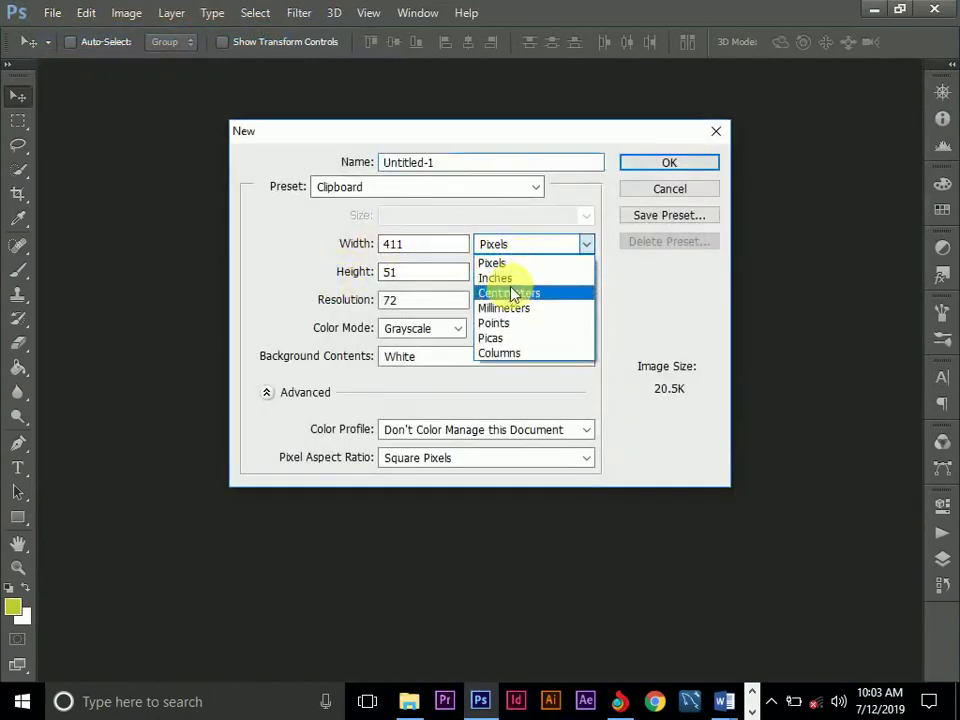
pyautogui.click(510, 277)
pyautogui.doubleClick(425, 246)
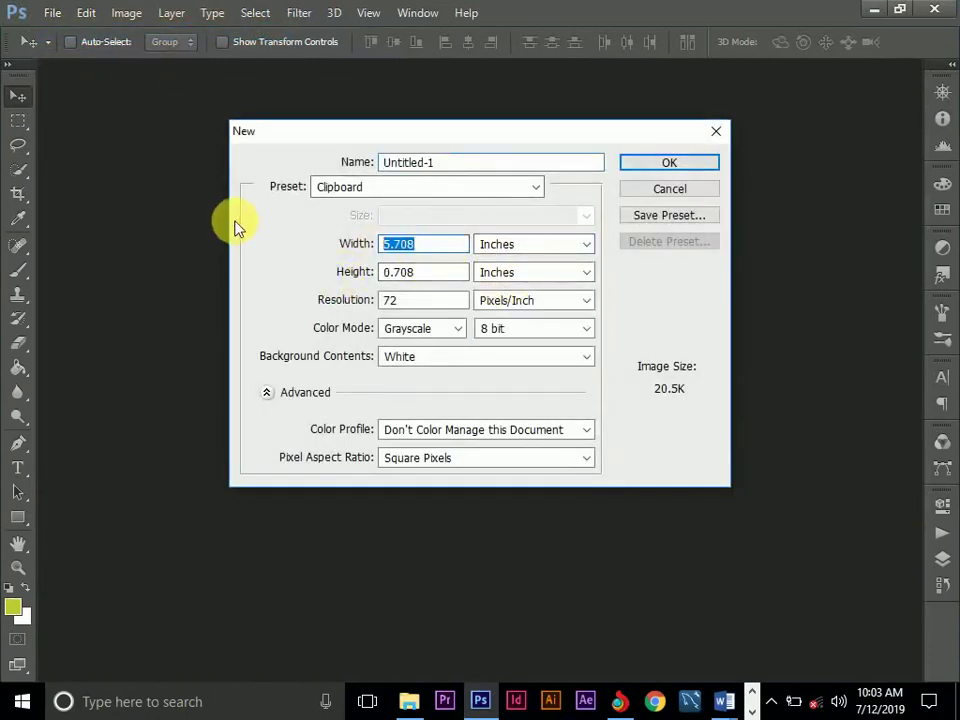
pyautogui.write('2')
pyautogui.doubleClick(430, 272)
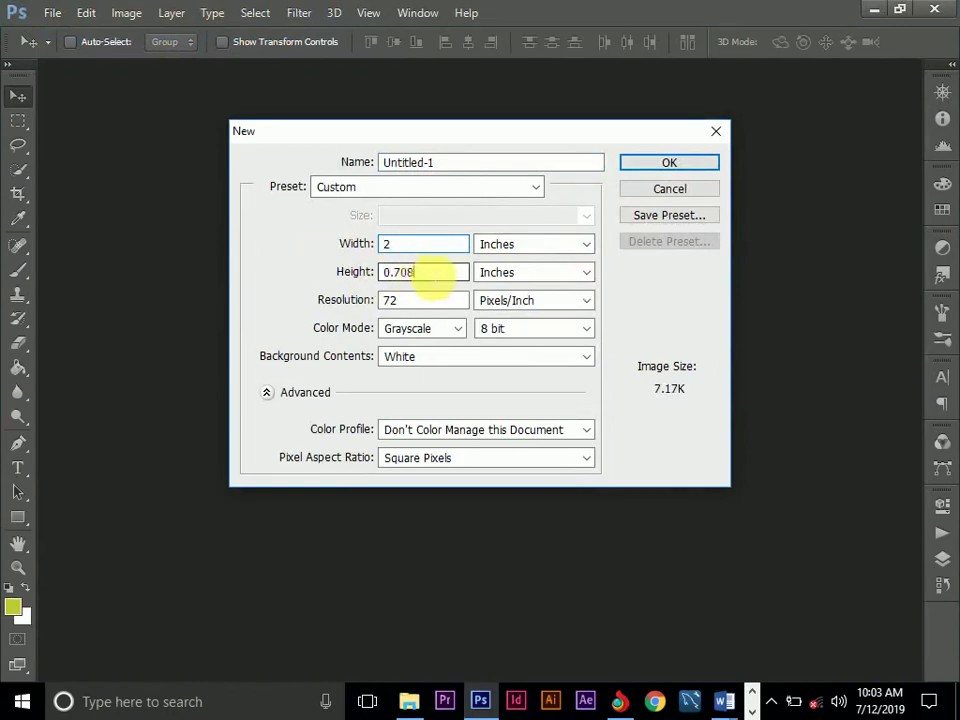
pyautogui.write('3')
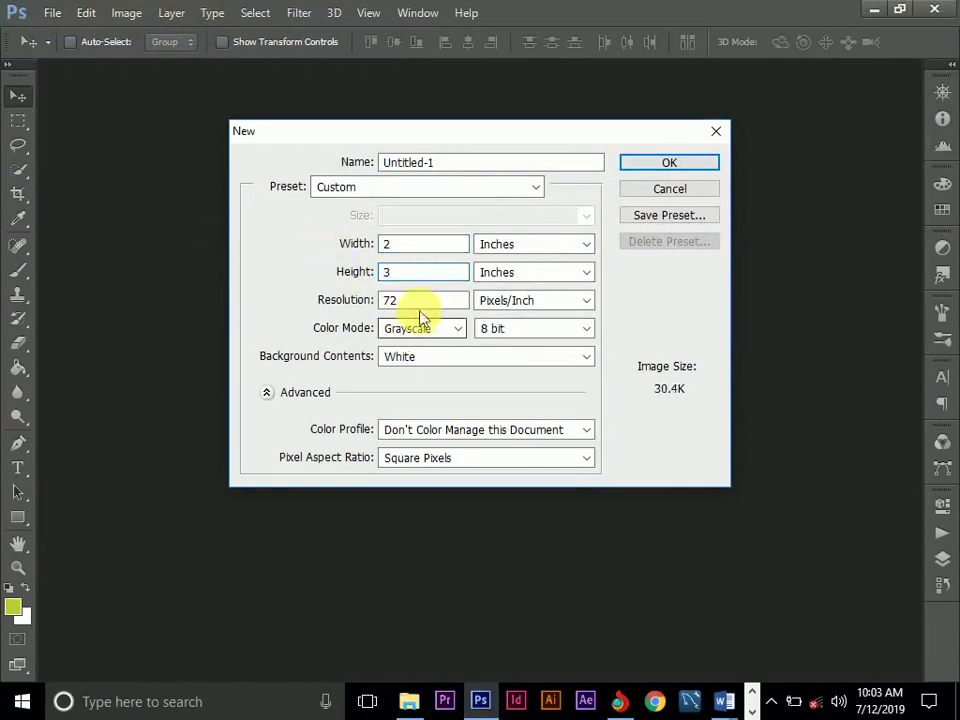
# Step: Set 300 ppi and CMYK colour, name it 'Proffessional ID', and create it
pyautogui.doubleClick(425, 302)
pyautogui.write('0')
pyautogui.click(446, 338)
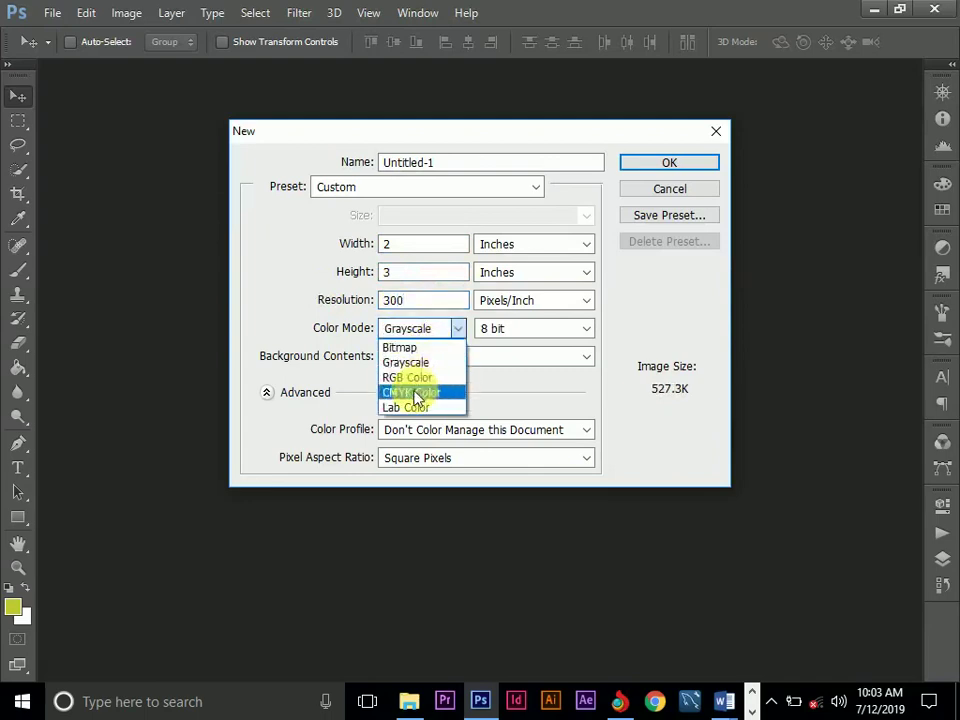
pyautogui.click(405, 390)
pyautogui.doubleClick(491, 162)
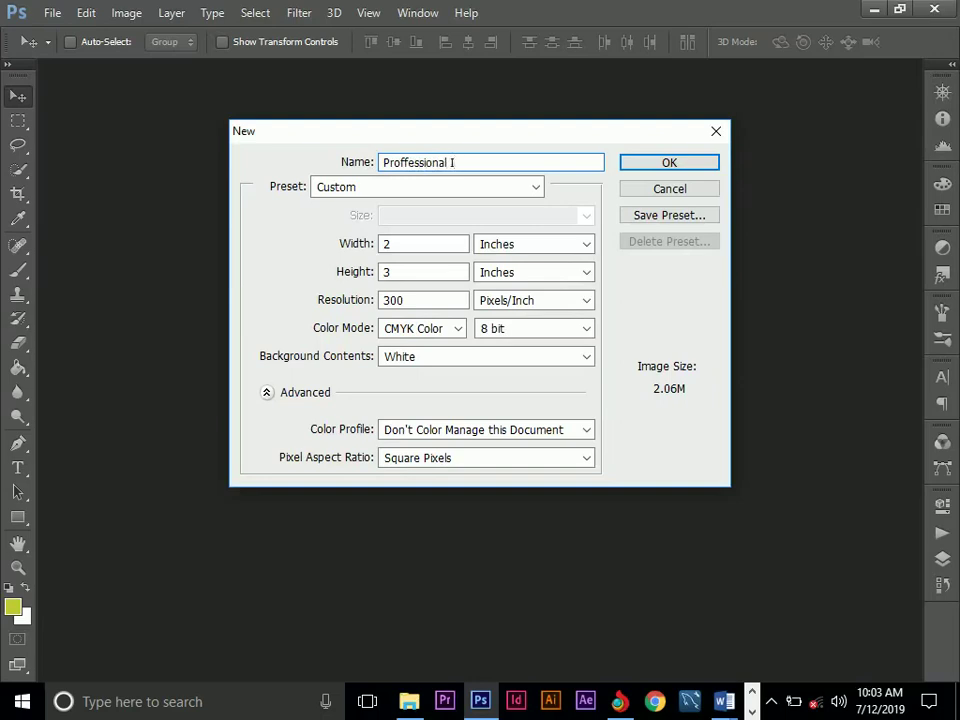
pyautogui.click(695, 164)
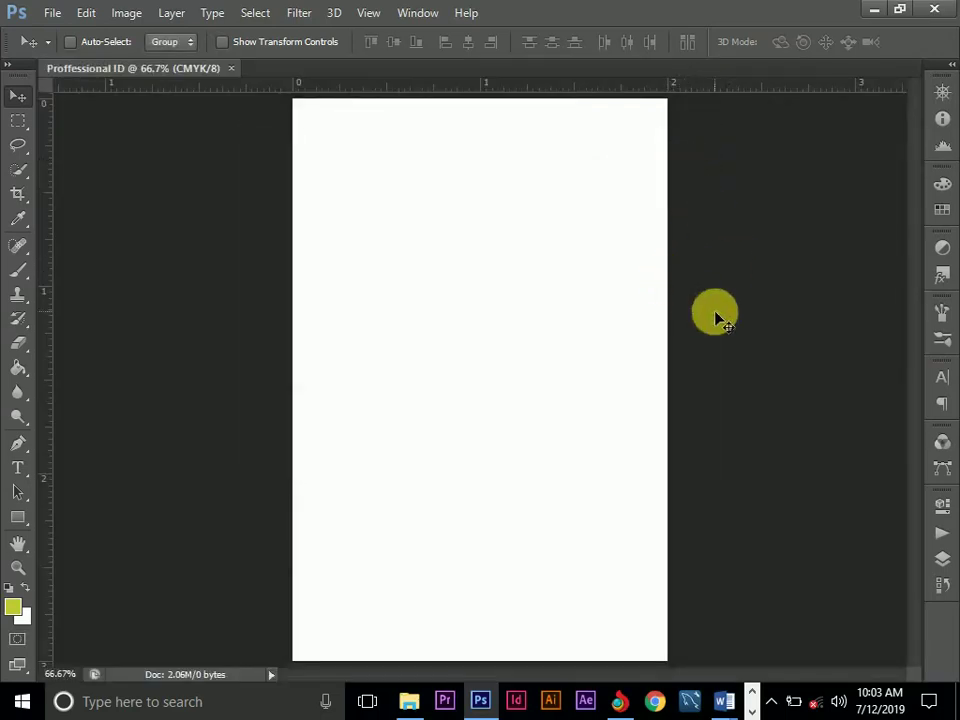
# Step: Draw a solid black rectangle left of the card's centre
pyautogui.click(14, 527)
pyautogui.click(100, 514)
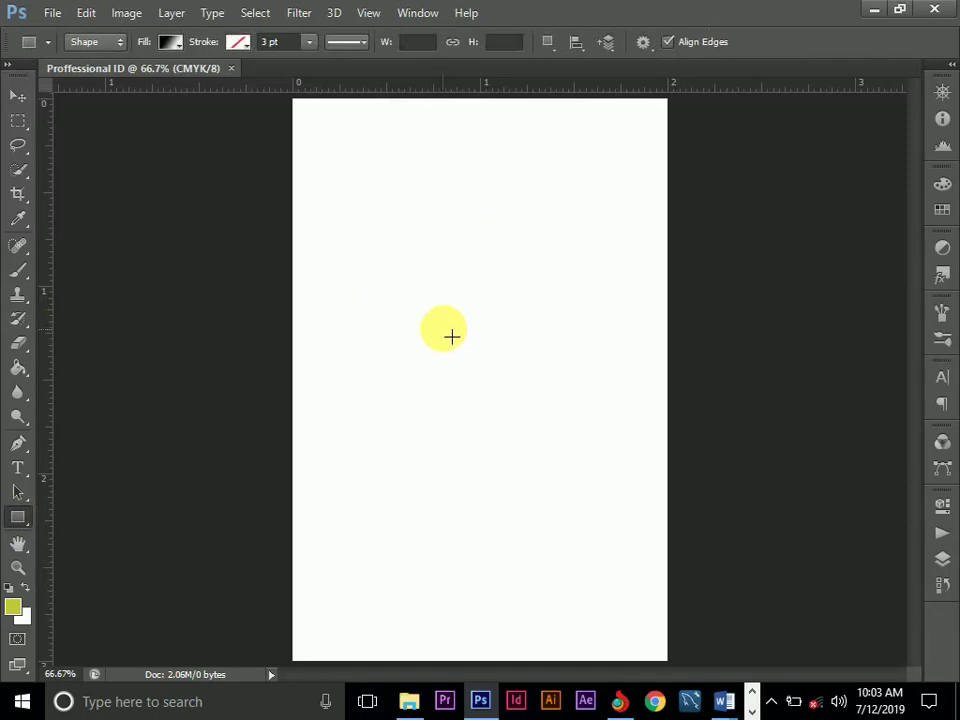
pyautogui.moveTo(403, 319); pyautogui.dragTo(474, 375)
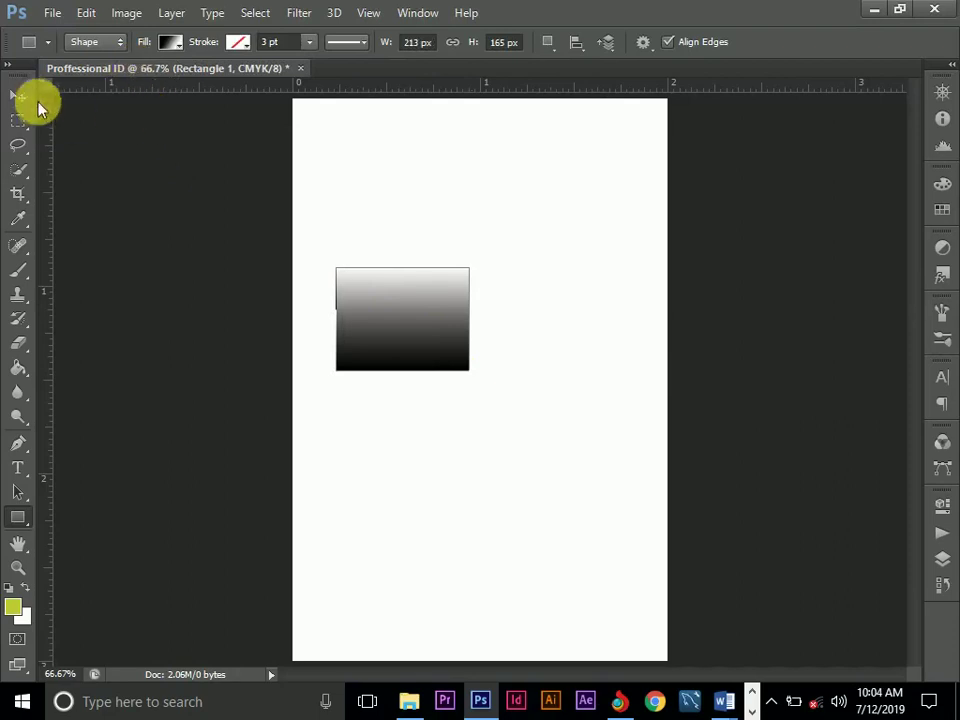
pyautogui.click(172, 43)
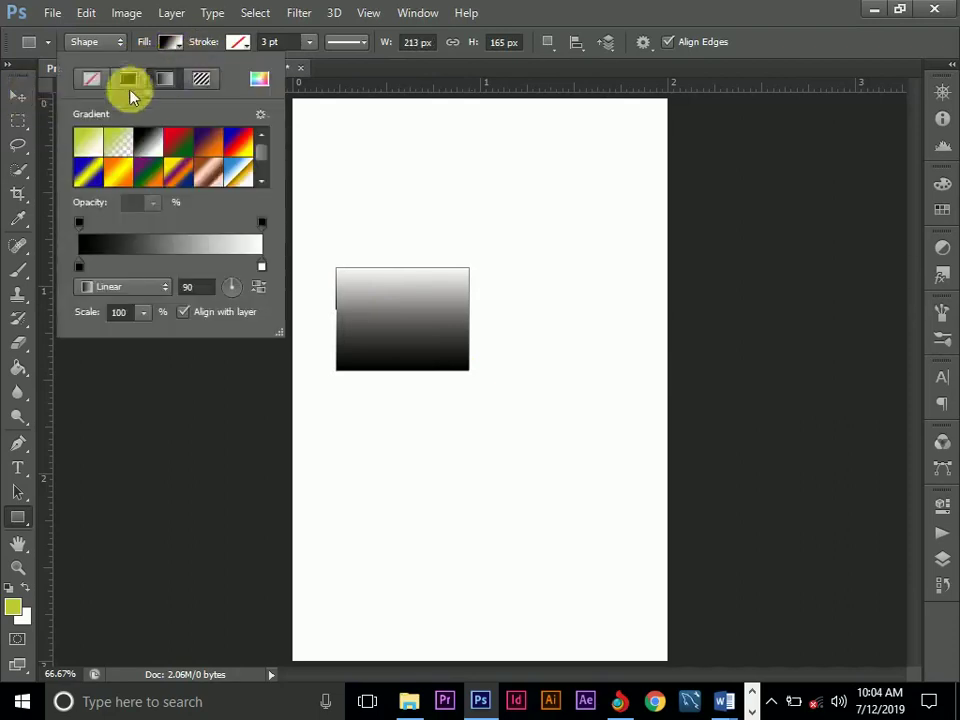
pyautogui.click(128, 78)
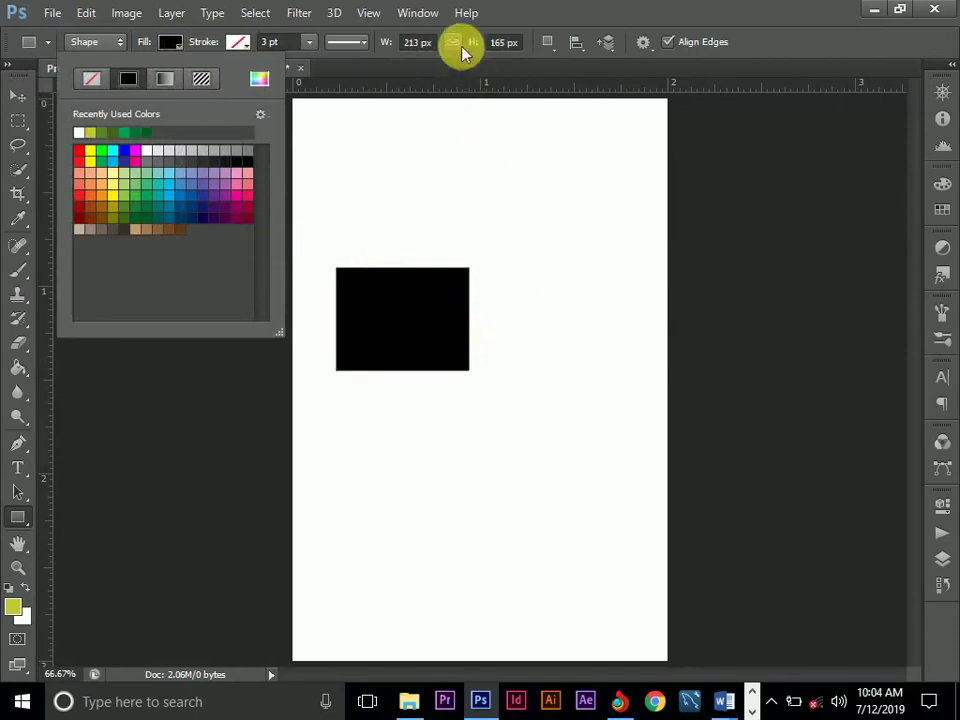
# Step: Resize the rectangle to a 213 × 213 px square
pyautogui.click(420, 44)
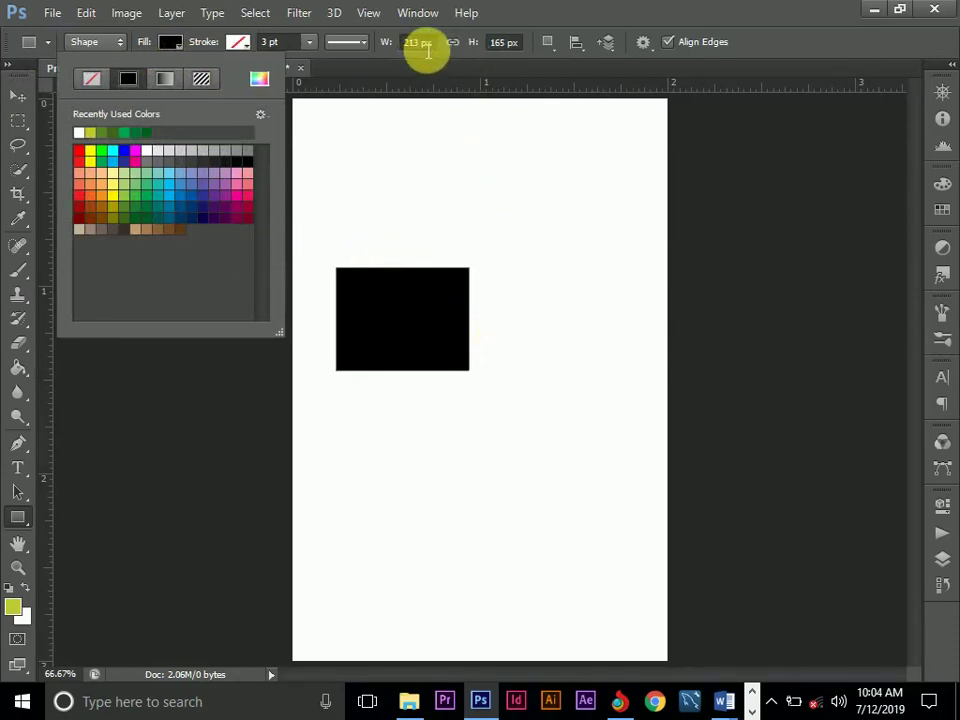
pyautogui.click(427, 47)
pyautogui.moveTo(430, 50); pyautogui.dragTo(374, 45)
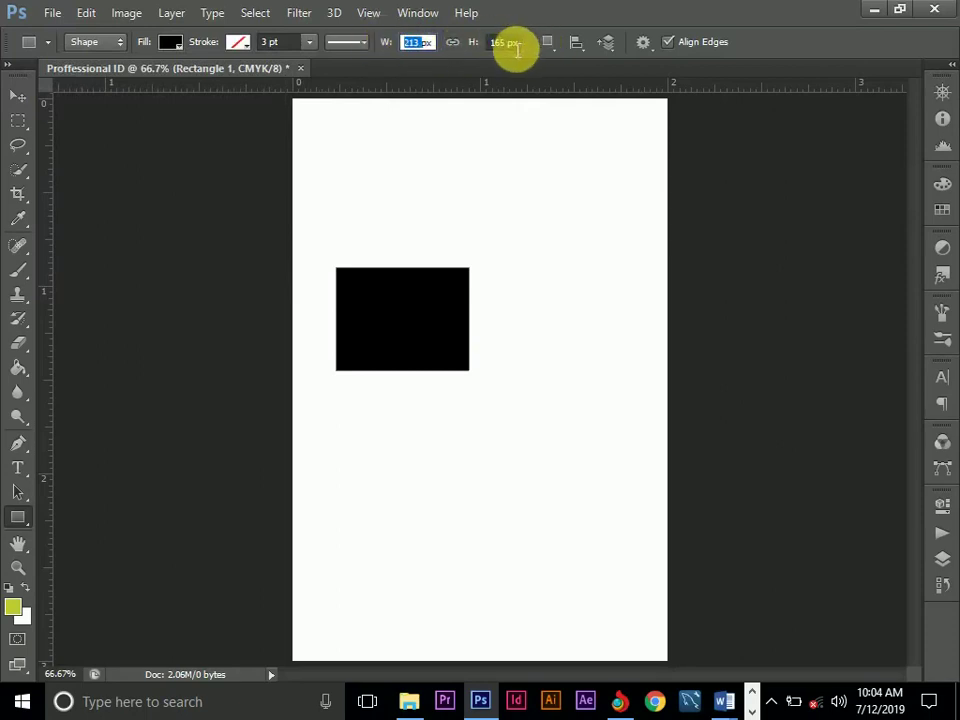
pyautogui.moveTo(512, 50); pyautogui.dragTo(476, 47)
pyautogui.write('213')
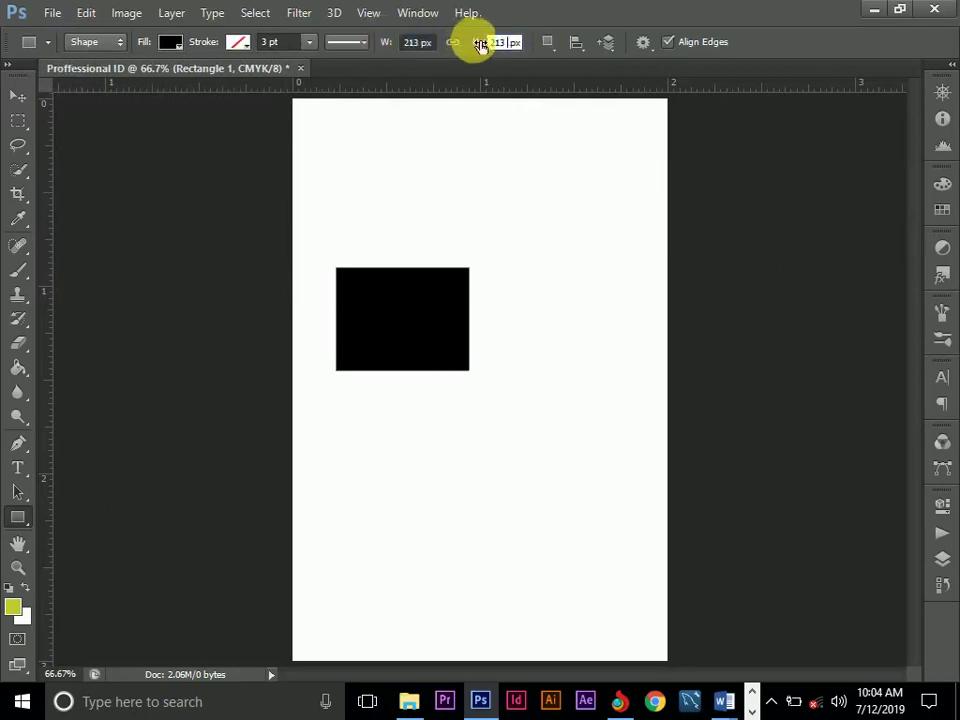
pyautogui.press('Return')
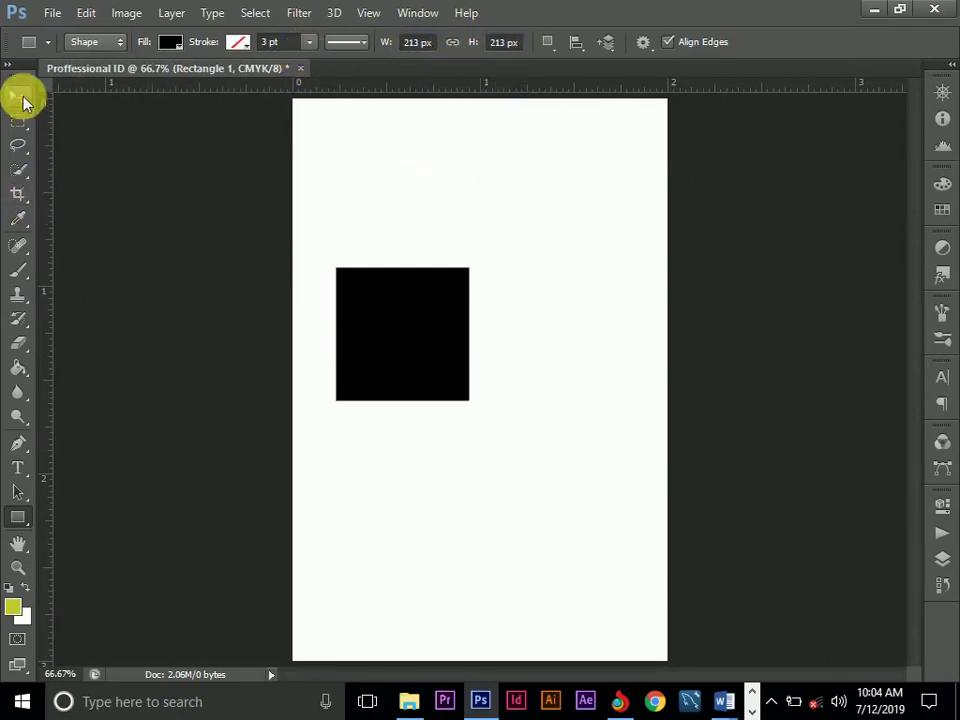
pyautogui.click(22, 98)
# Step: Rotate the black square 45° into a diamond centred in the card's upper half
pyautogui.click(87, 13)
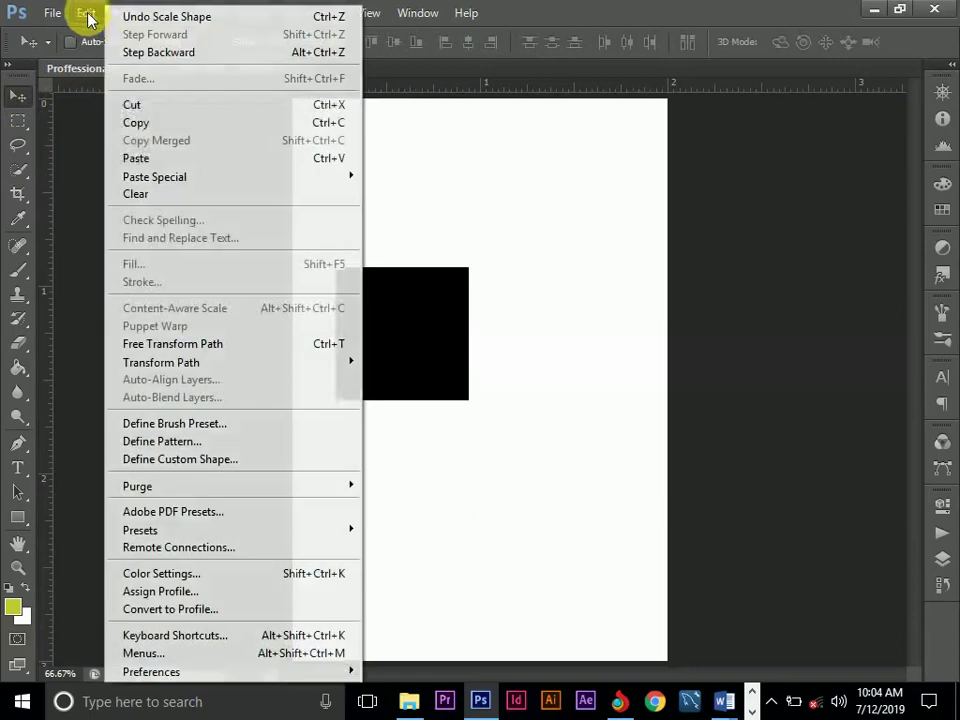
pyautogui.click(182, 343)
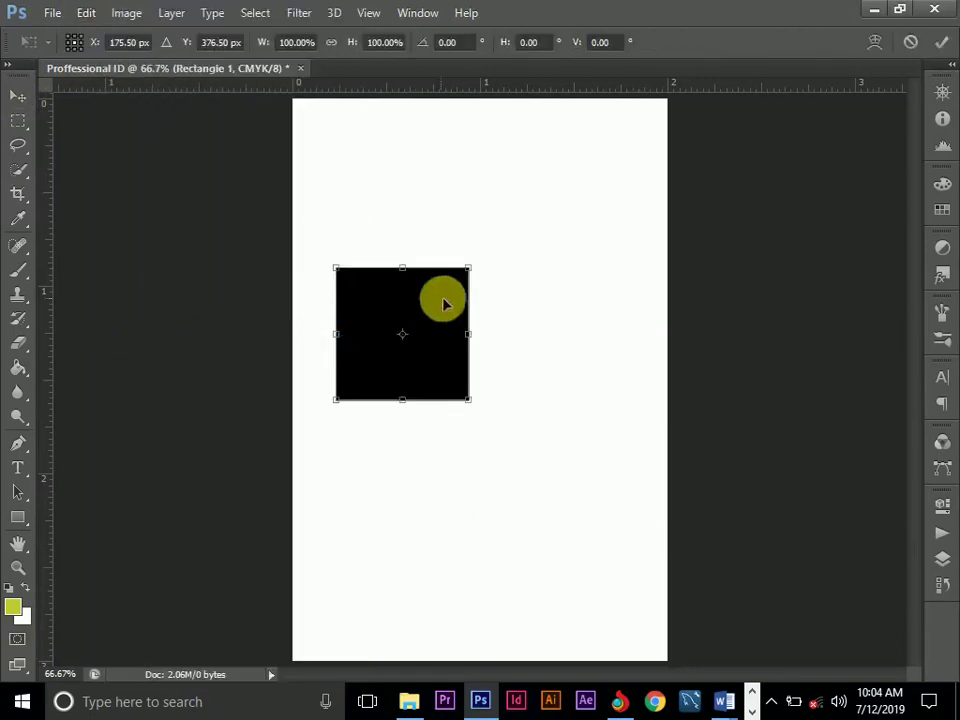
pyautogui.moveTo(484, 257)
pyautogui.mouseDown()
pyautogui.moveTo(522, 340)
pyautogui.moveTo(521, 332)
pyautogui.mouseUp()
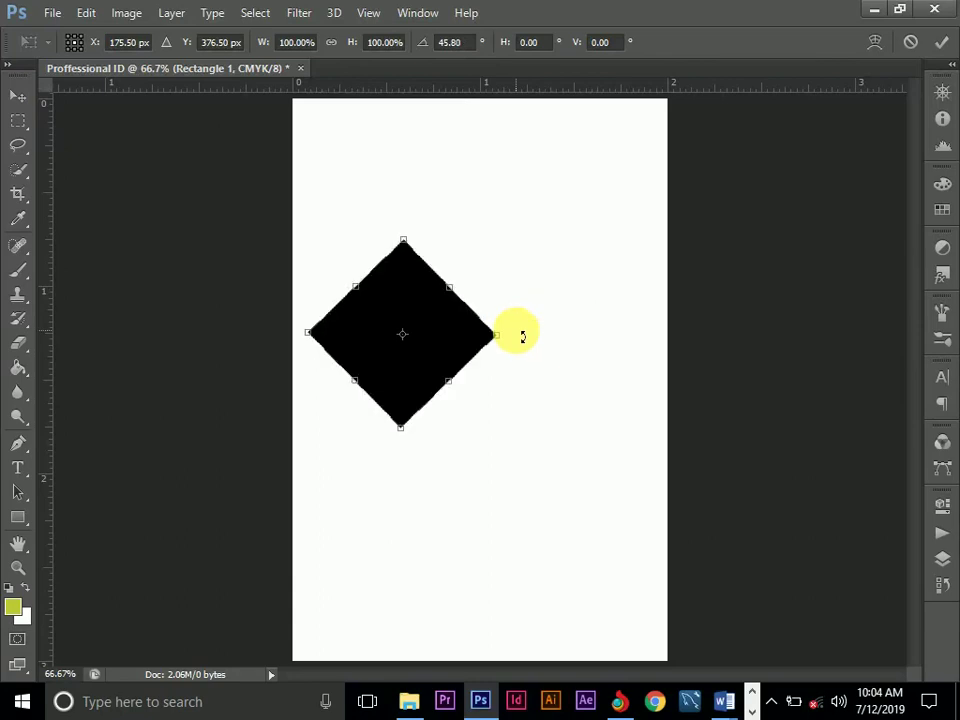
pyautogui.moveTo(456, 349)
pyautogui.mouseDown()
pyautogui.moveTo(533, 345)
pyautogui.moveTo(537, 312)
pyautogui.mouseUp()
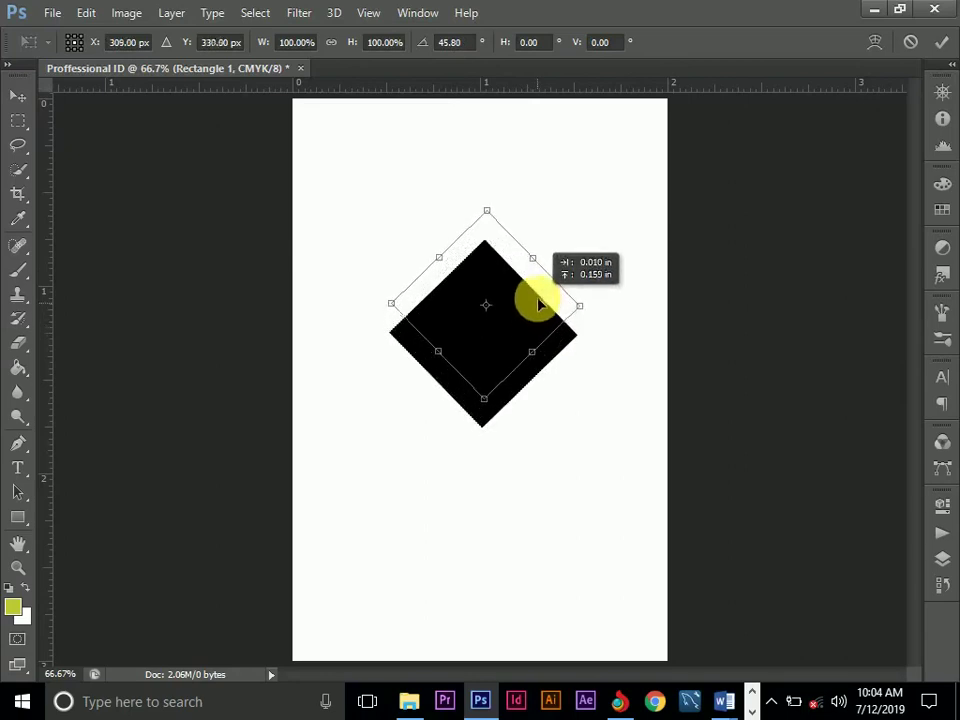
pyautogui.moveTo(537, 312); pyautogui.dragTo(531, 318)
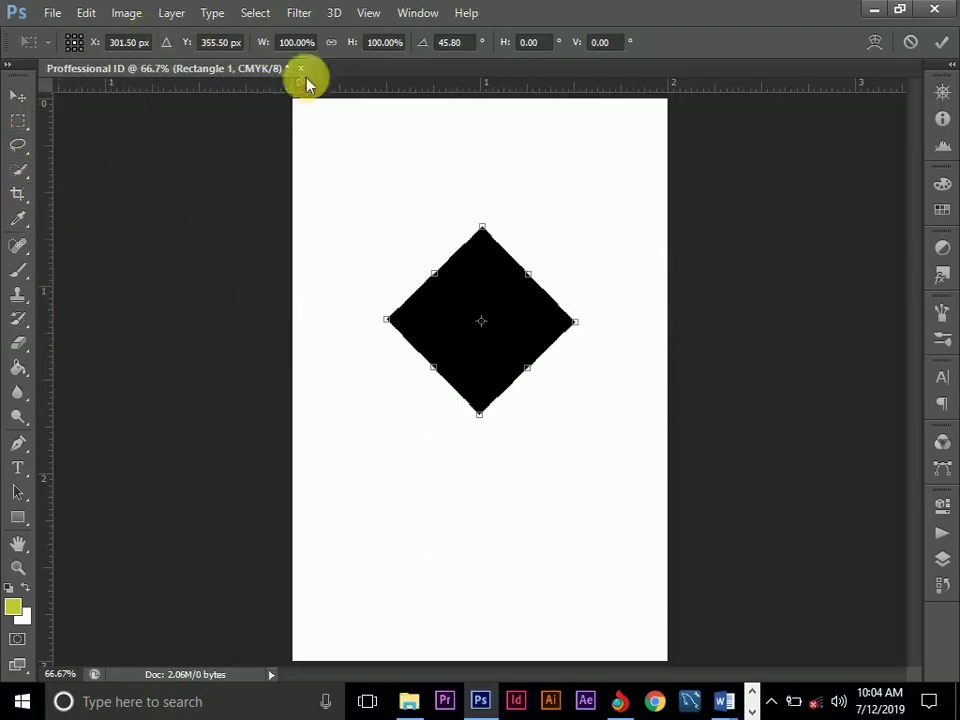
pyautogui.click(18, 94)
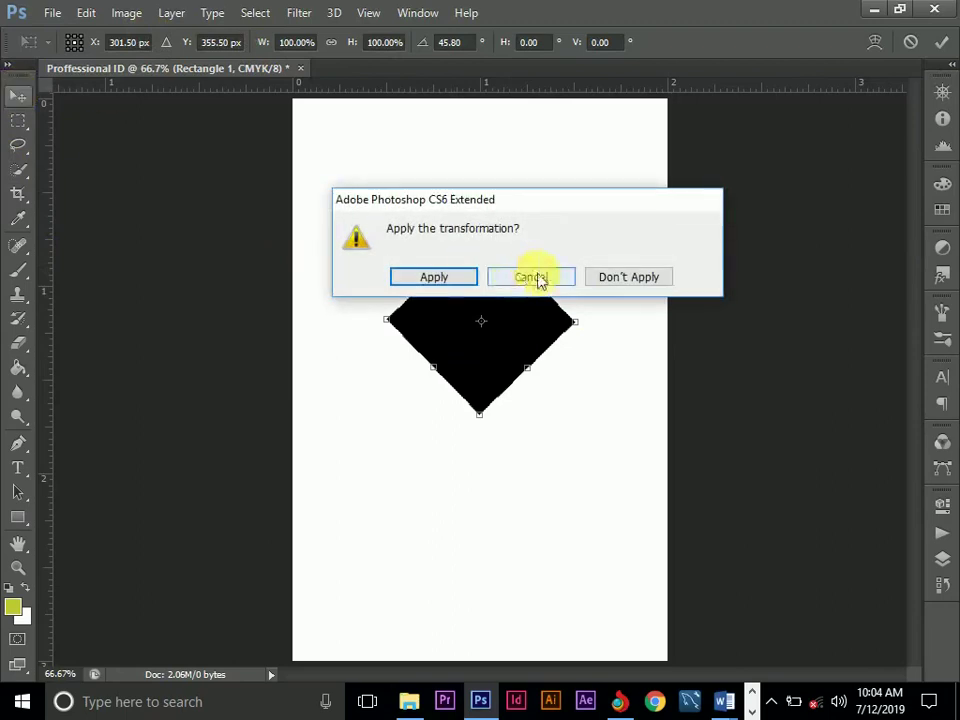
pyautogui.click(431, 277)
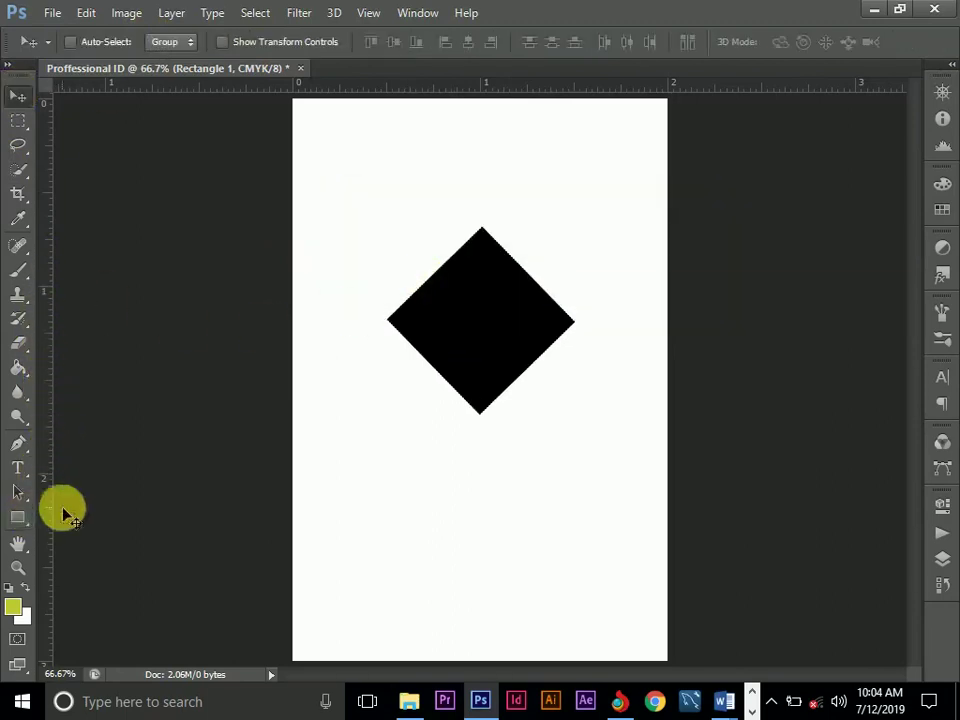
pyautogui.click(20, 446)
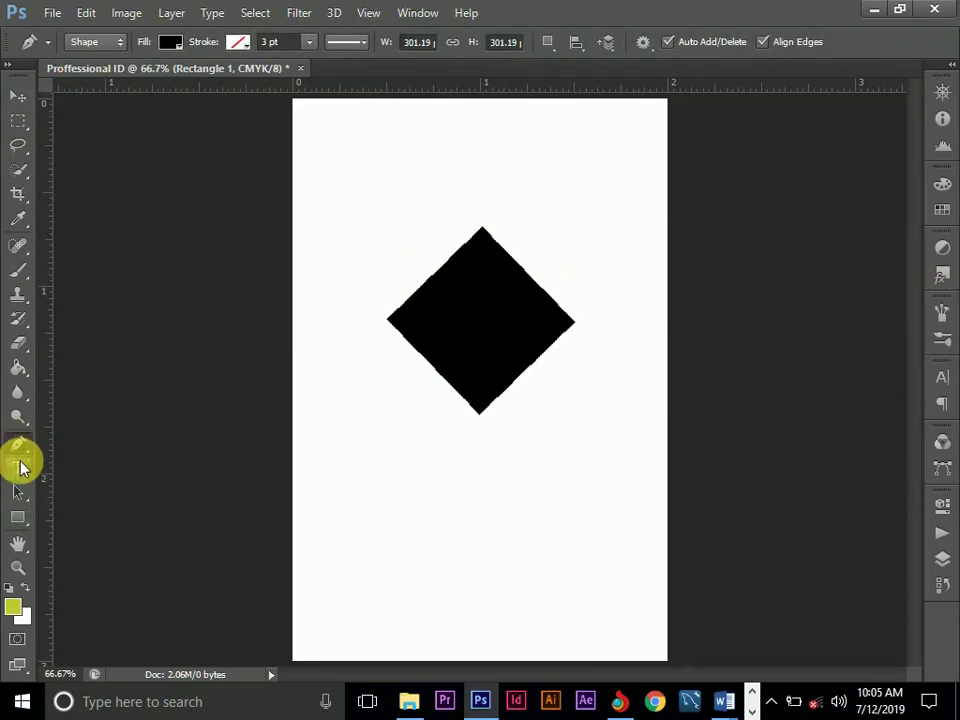
# Step: Keep the diamond's solid black fill and give it an olive-green outline
pyautogui.click(17, 519)
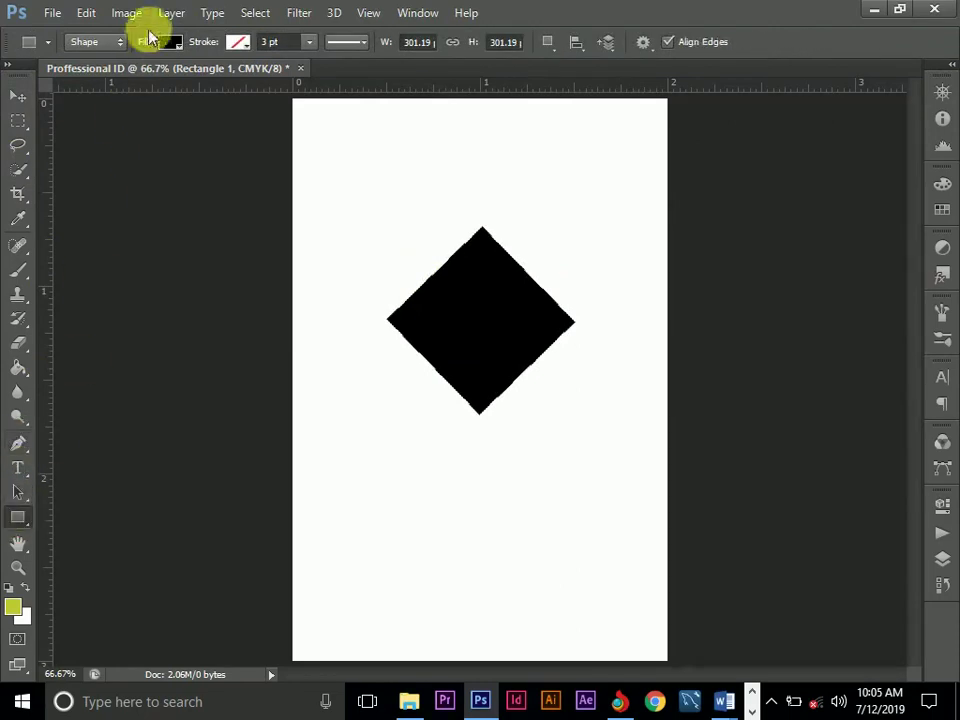
pyautogui.click(170, 42)
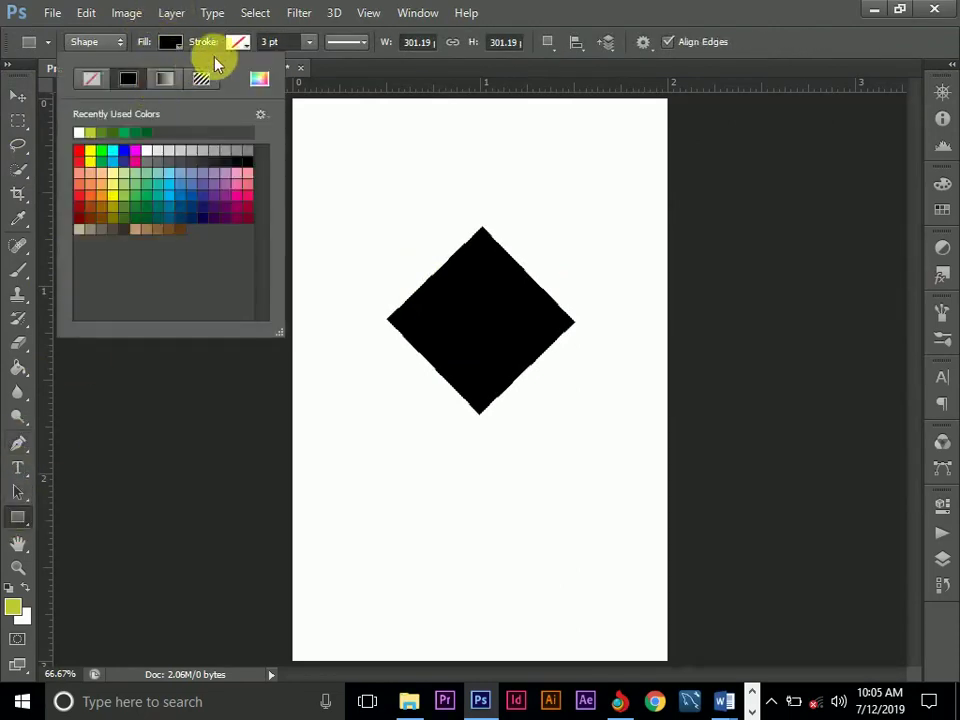
pyautogui.click(246, 44)
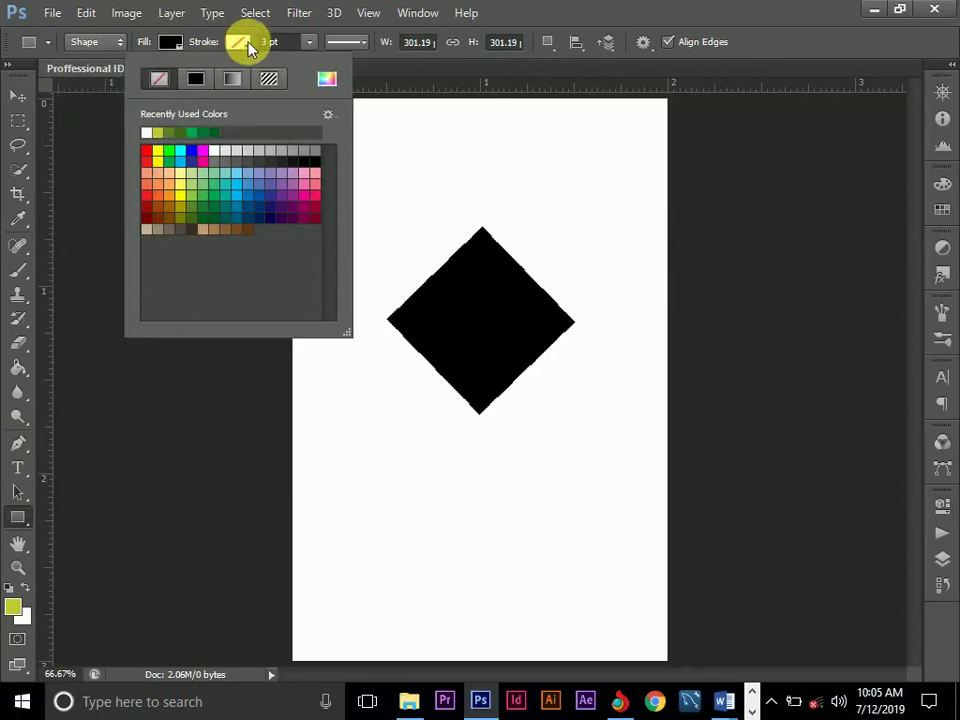
pyautogui.click(199, 84)
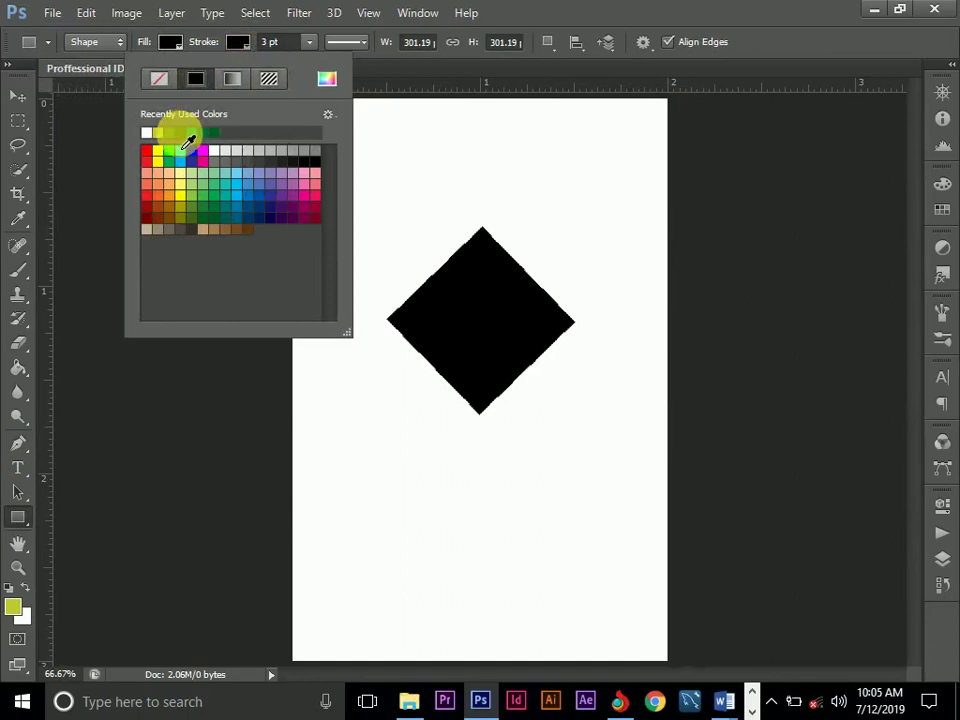
pyautogui.click(185, 136)
pyautogui.click(172, 135)
pyautogui.click(189, 134)
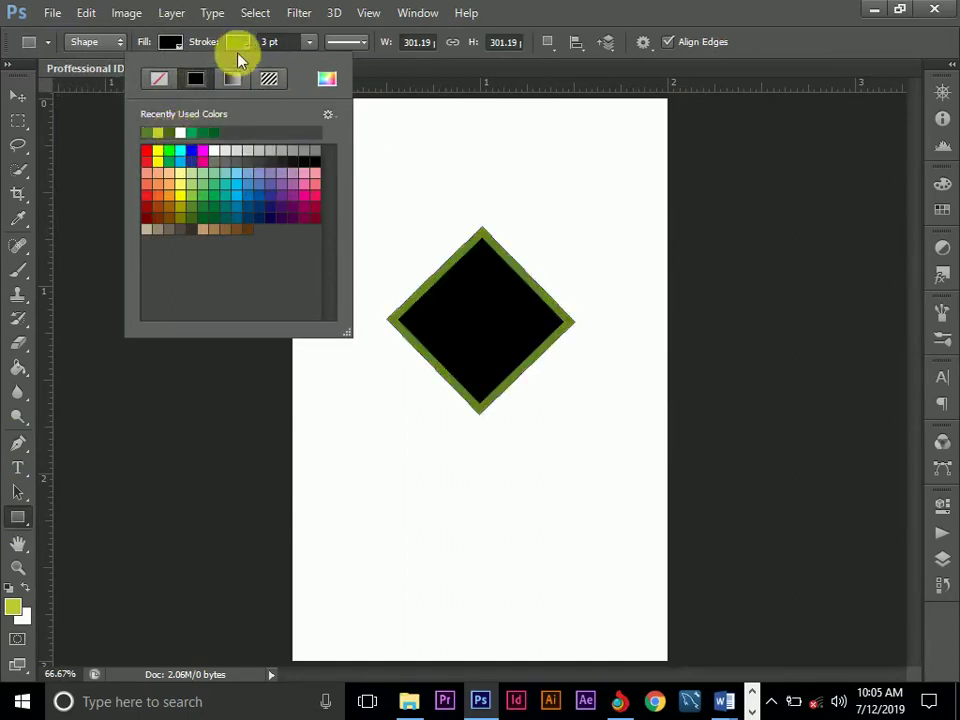
pyautogui.click(179, 45)
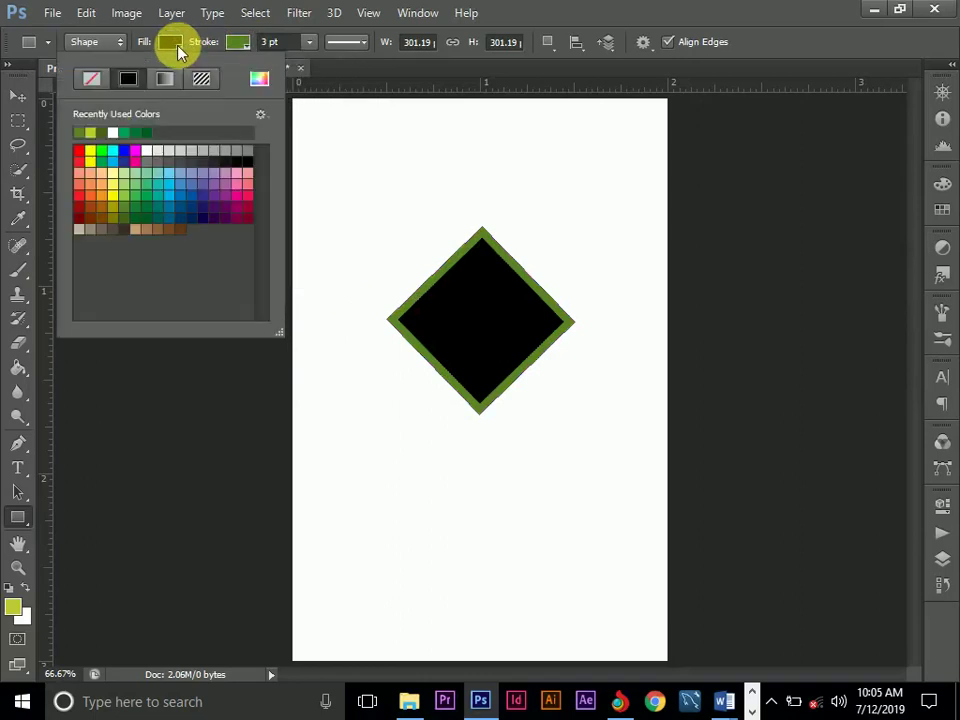
pyautogui.click(179, 47)
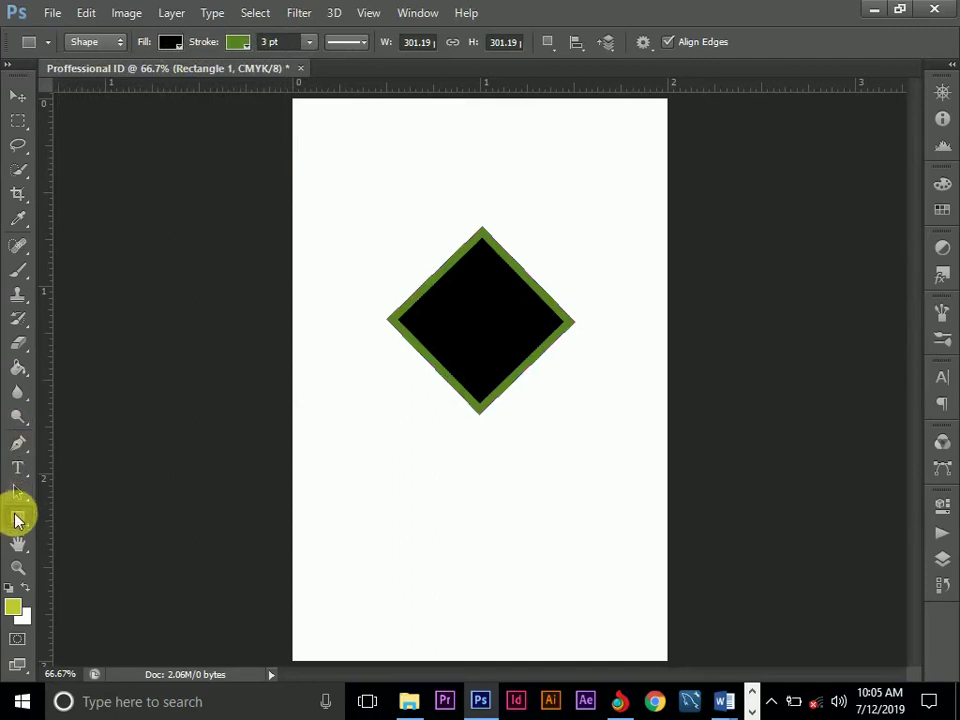
pyautogui.rightClick(15, 519)
# Step: Draw a thin black bar with no outline and move it beside the diamond's left side
pyautogui.click(79, 514)
pyautogui.moveTo(341, 499); pyautogui.dragTo(440, 519)
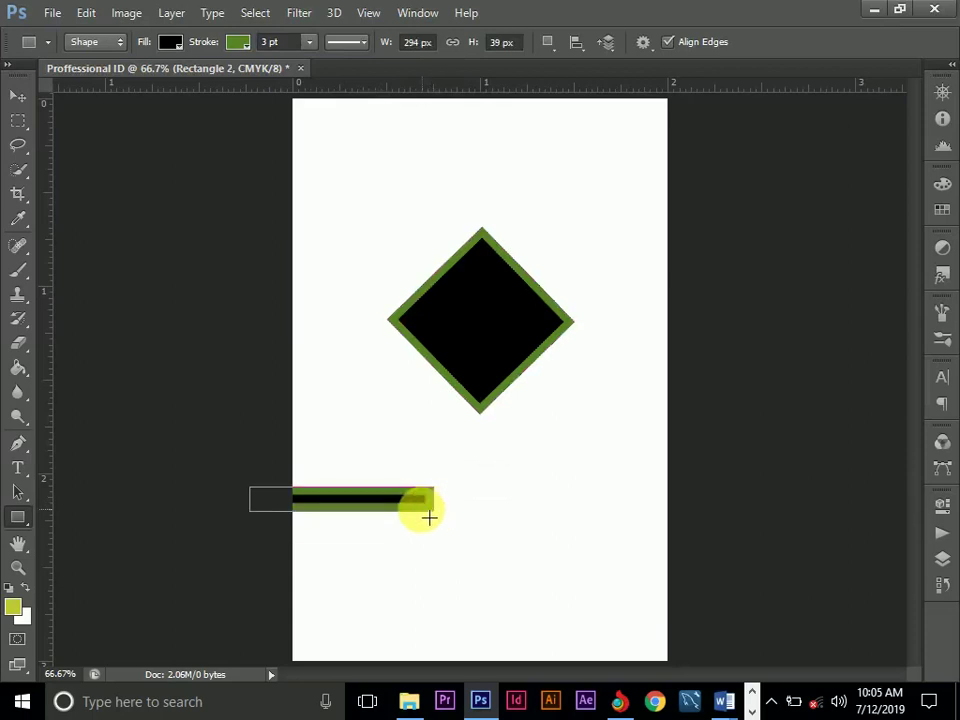
pyautogui.click(242, 42)
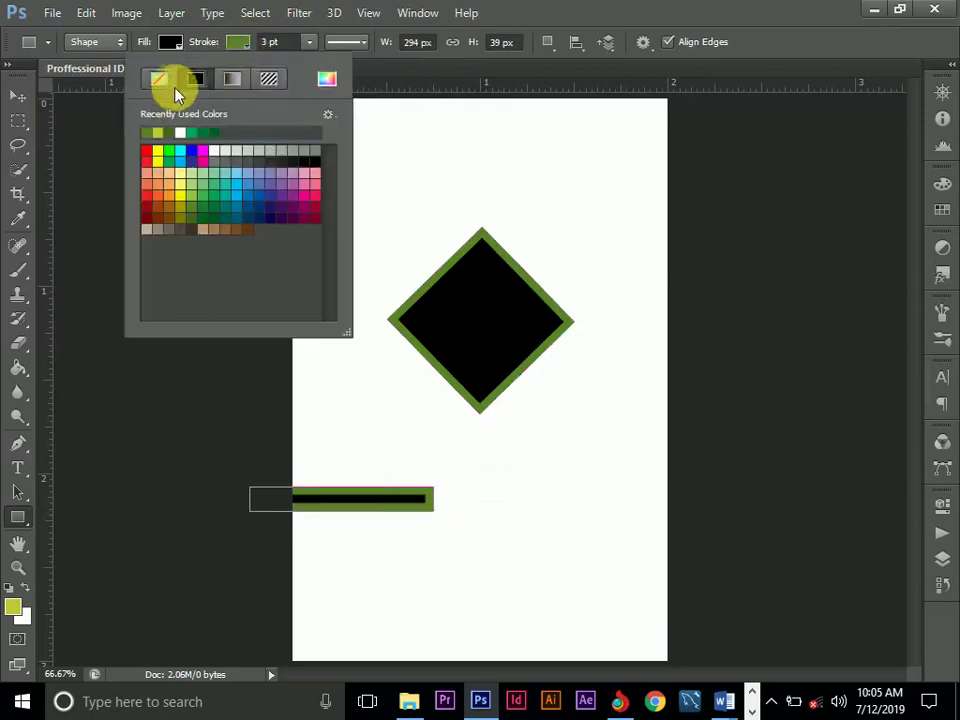
pyautogui.click(159, 79)
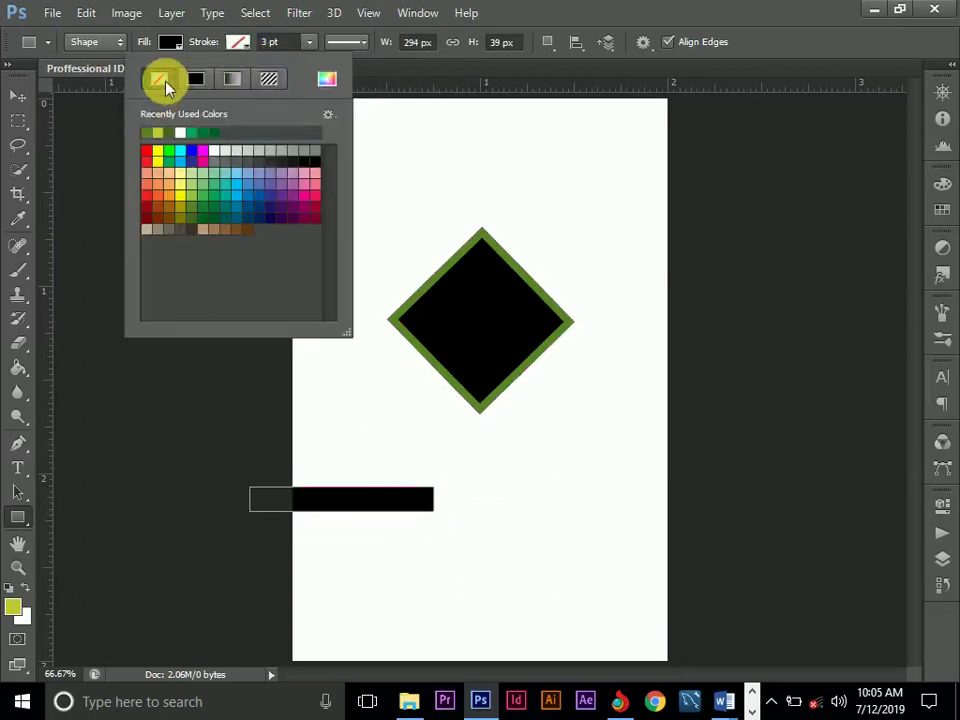
pyautogui.click(19, 96)
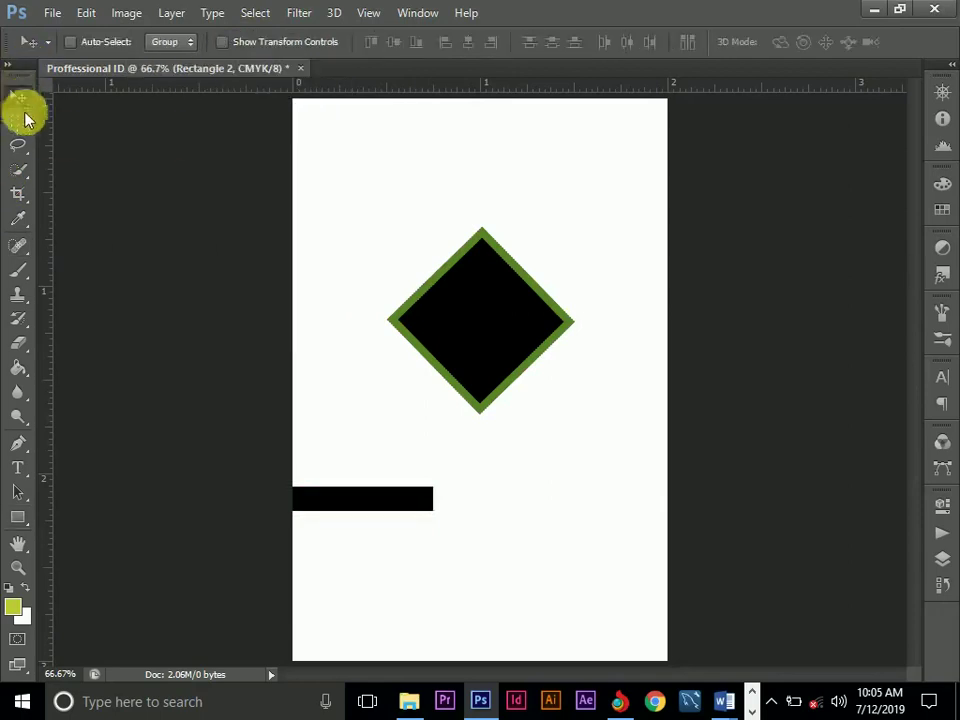
pyautogui.moveTo(330, 500); pyautogui.dragTo(338, 283)
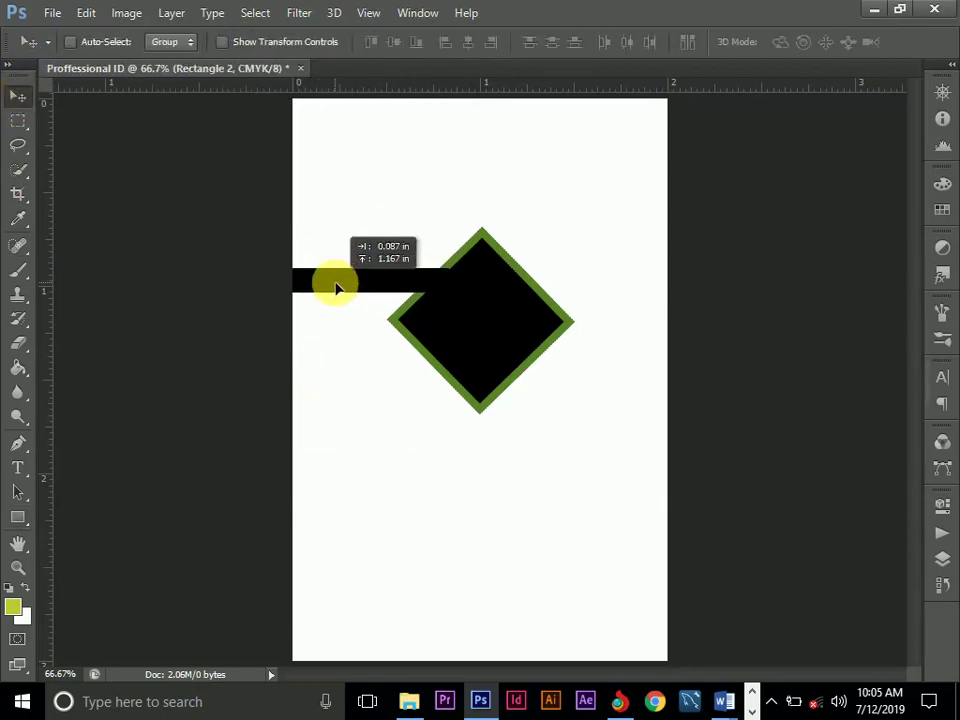
# Step: Rotate the bar about 45° to lie along the diamond's upper-left edge
pyautogui.click(86, 13)
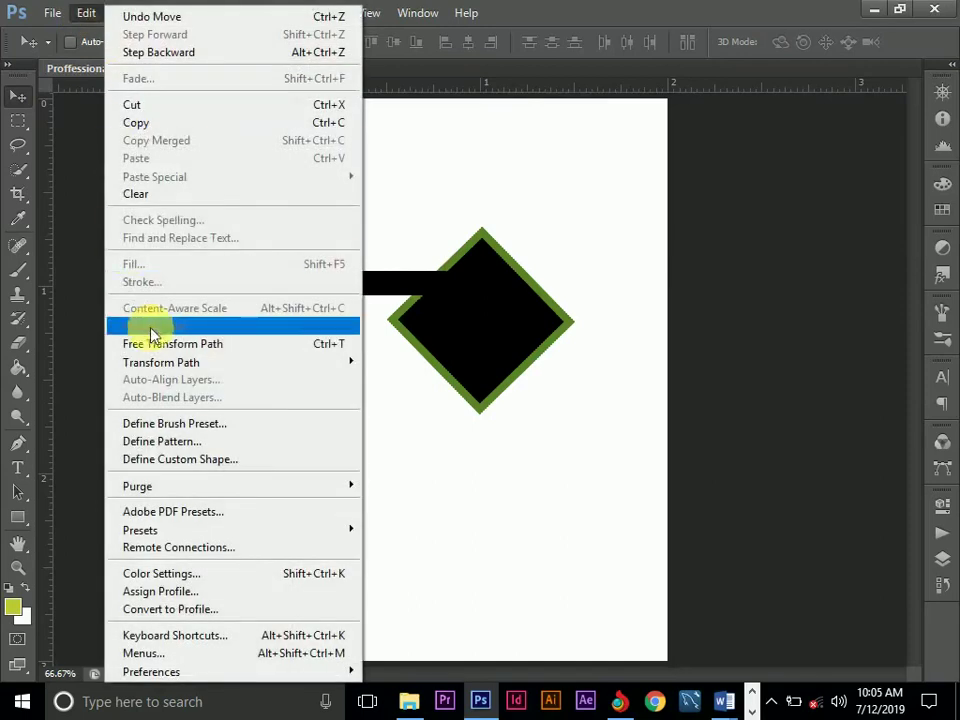
pyautogui.click(160, 343)
pyautogui.moveTo(369, 210); pyautogui.dragTo(400, 220)
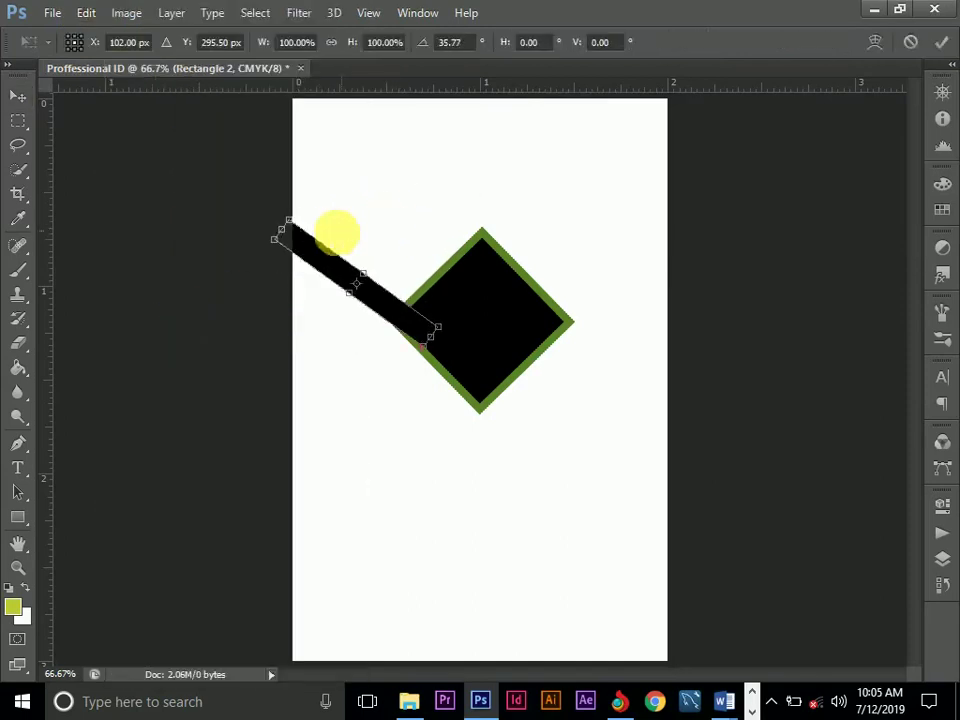
pyautogui.moveTo(316, 262); pyautogui.dragTo(321, 231)
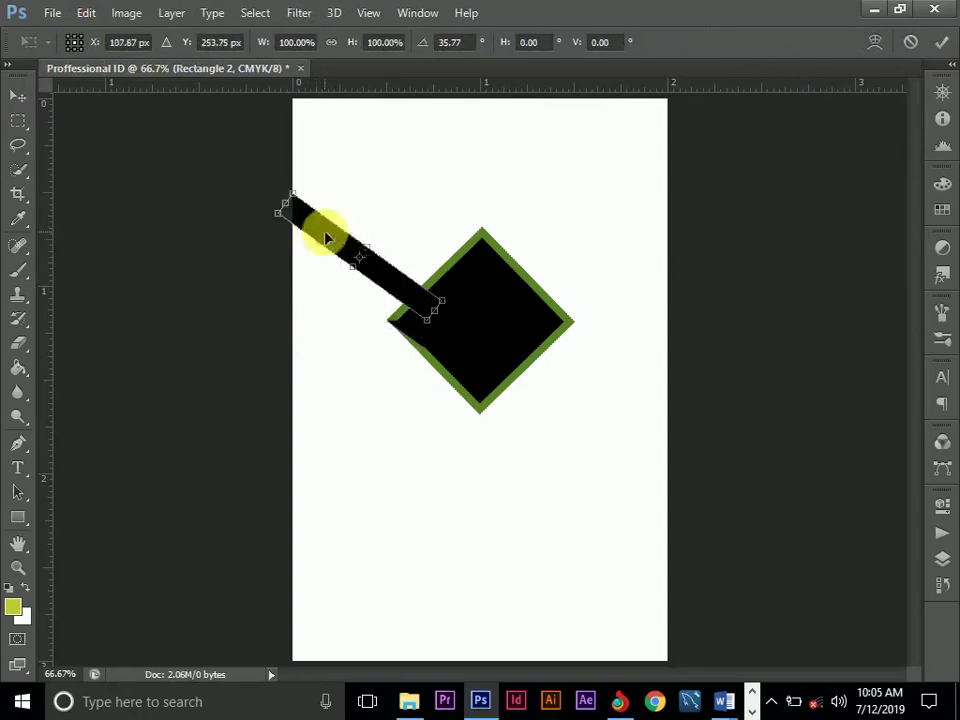
pyautogui.moveTo(402, 220)
pyautogui.mouseDown()
pyautogui.moveTo(420, 228)
pyautogui.moveTo(414, 234)
pyautogui.mouseUp()
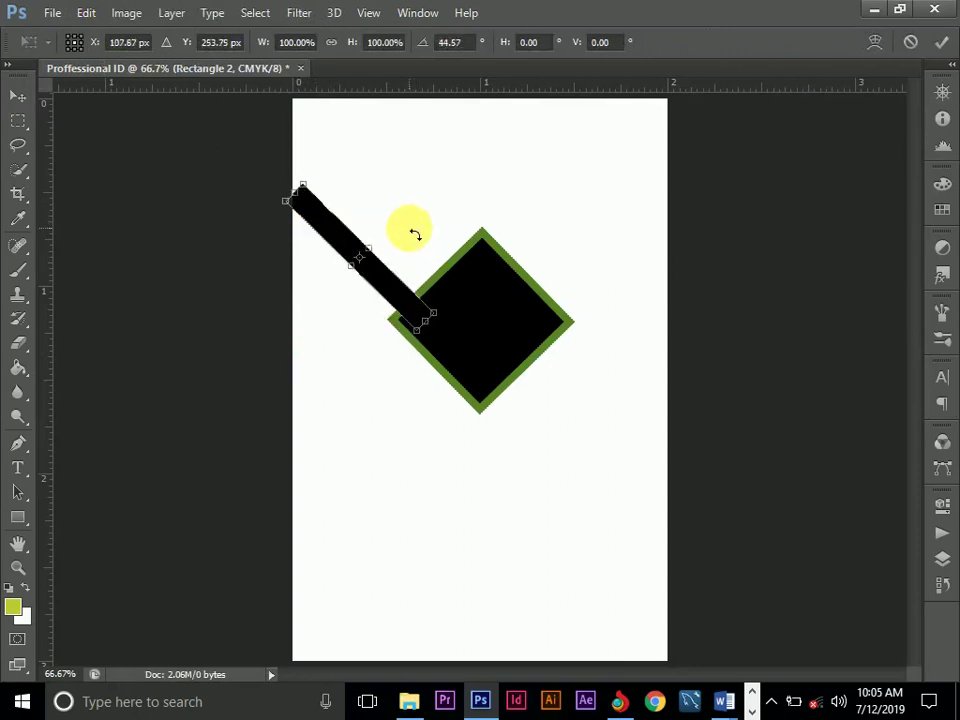
pyautogui.moveTo(372, 276)
pyautogui.mouseDown()
pyautogui.moveTo(366, 283)
pyautogui.moveTo(363, 272)
pyautogui.mouseUp()
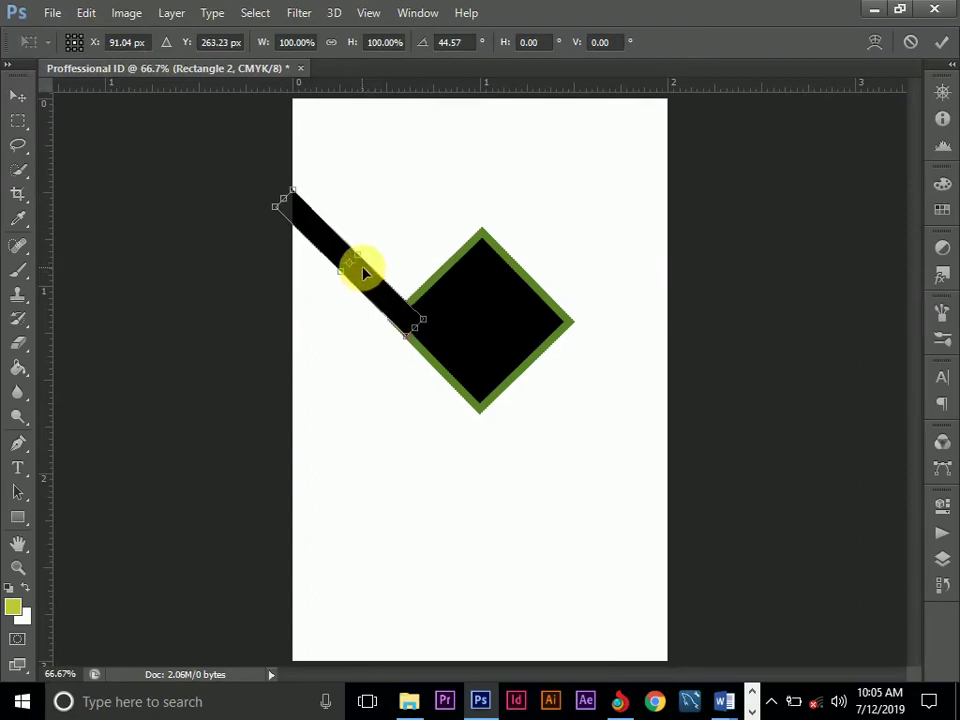
pyautogui.click(942, 558)
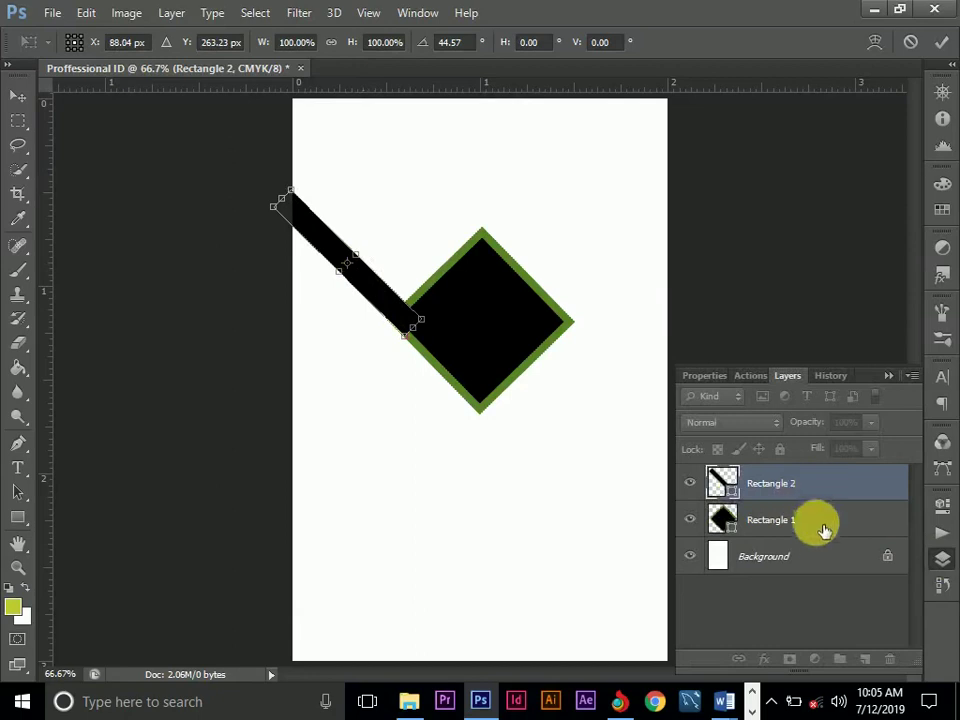
# Step: Commit the bar and stack Rectangle 2 beneath the diamond's Rectangle 1 layer
pyautogui.click(941, 44)
pyautogui.moveTo(793, 492)
pyautogui.mouseDown()
pyautogui.moveTo(807, 530)
pyautogui.moveTo(795, 520)
pyautogui.mouseUp()
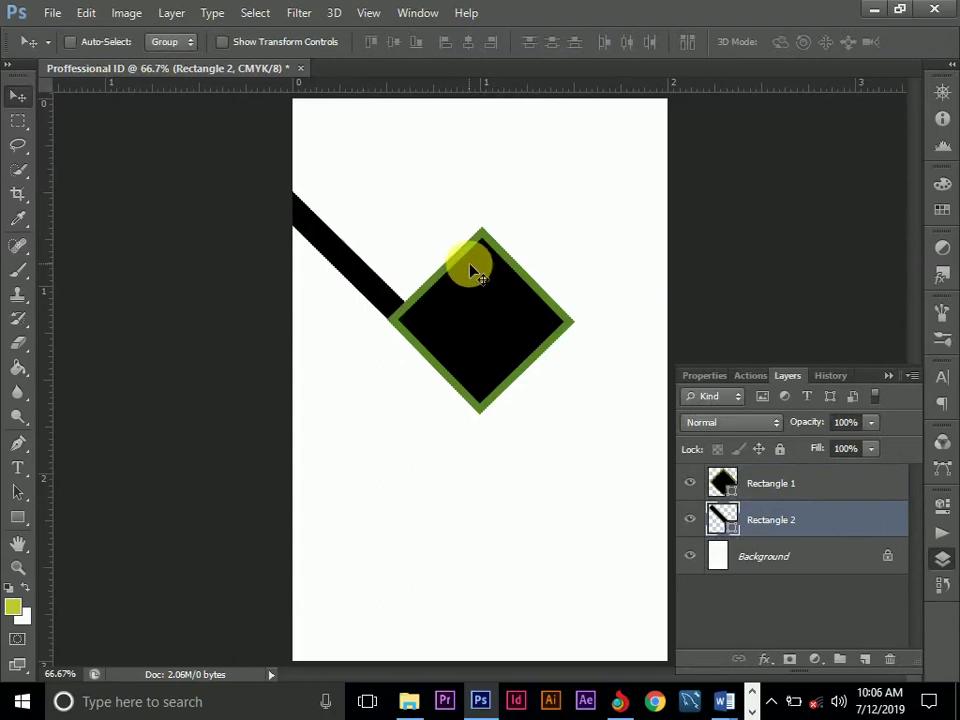
pyautogui.click(889, 376)
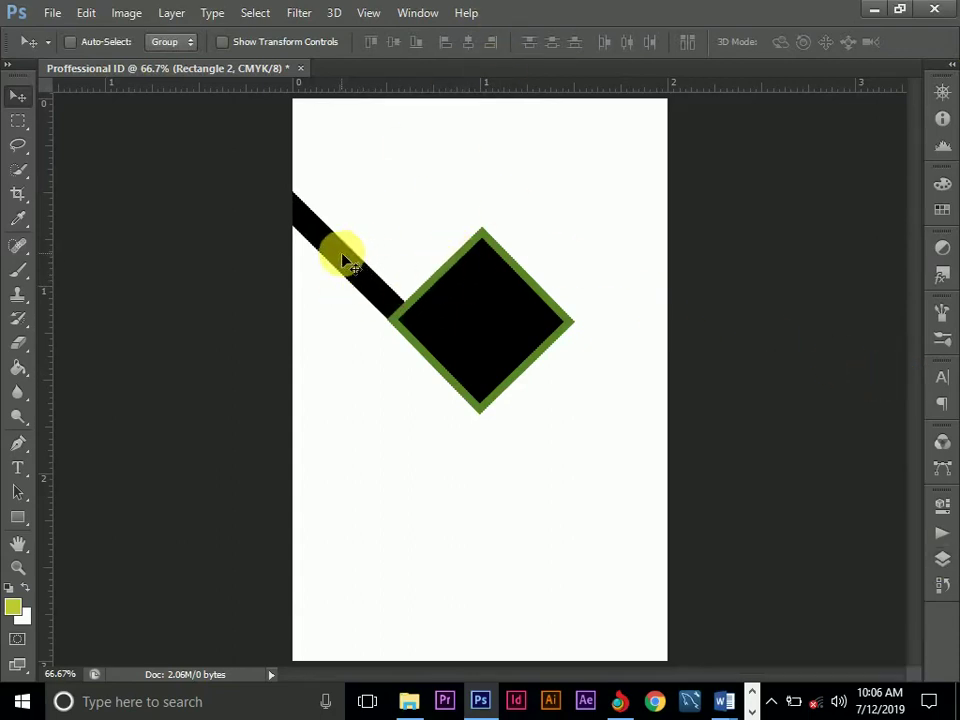
pyautogui.click(945, 558)
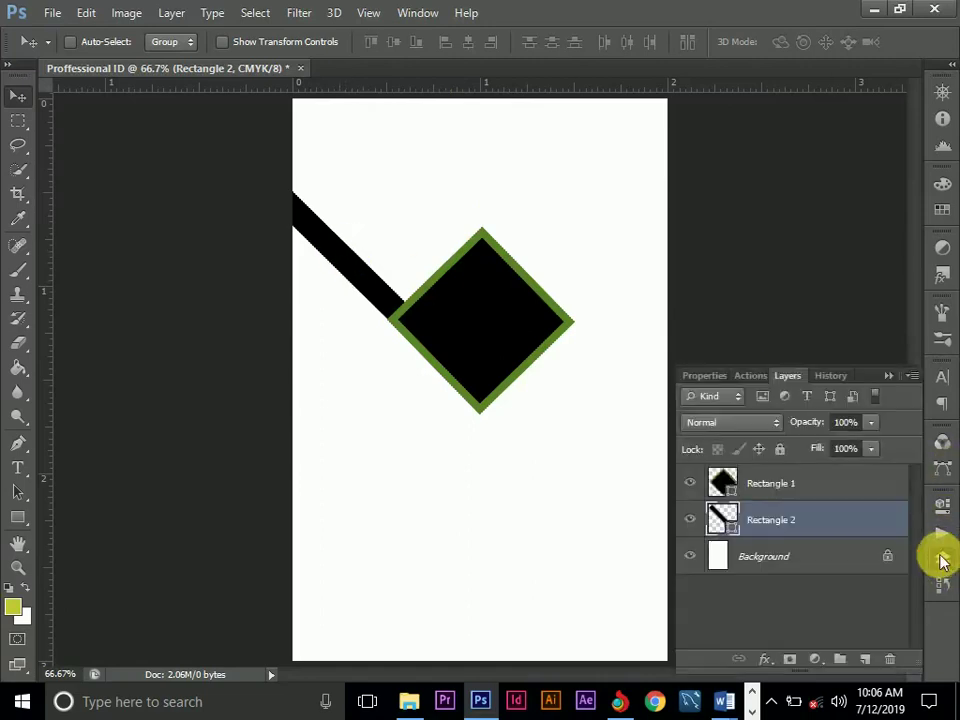
pyautogui.rightClick(781, 522)
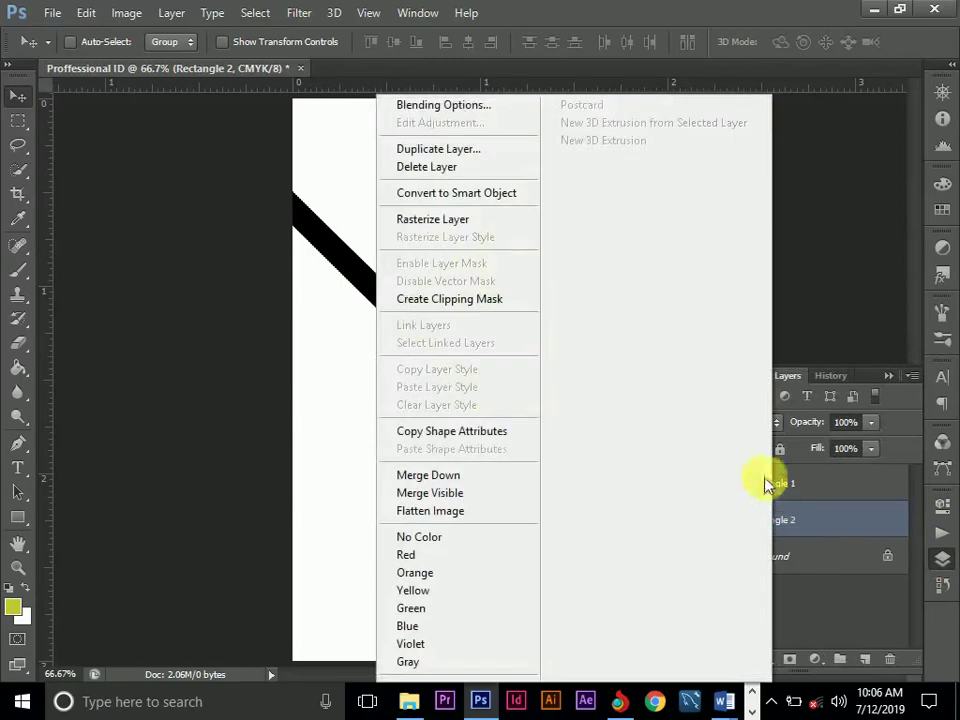
pyautogui.click(849, 529)
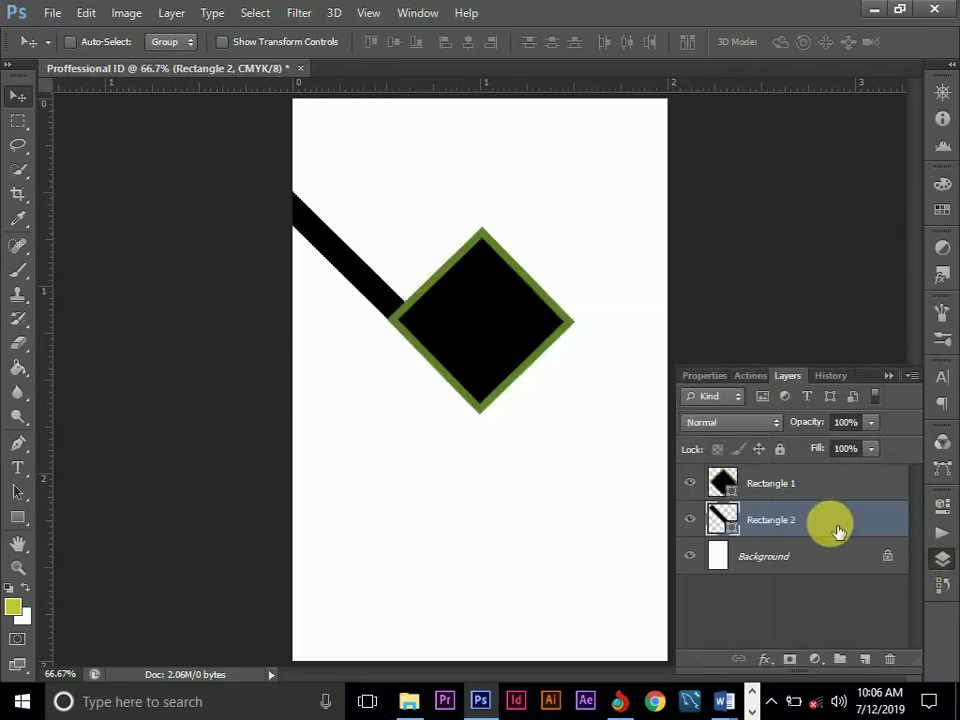
# Step: Copy and paste the black bar, positioning it at the card's upper left
pyautogui.click(84, 14)
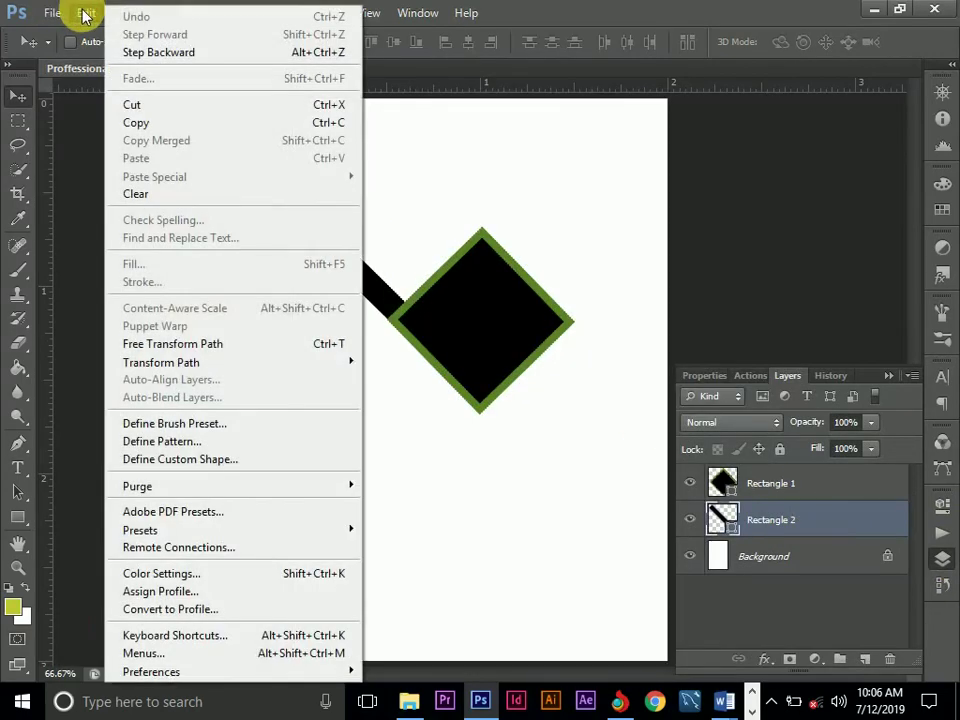
pyautogui.click(148, 123)
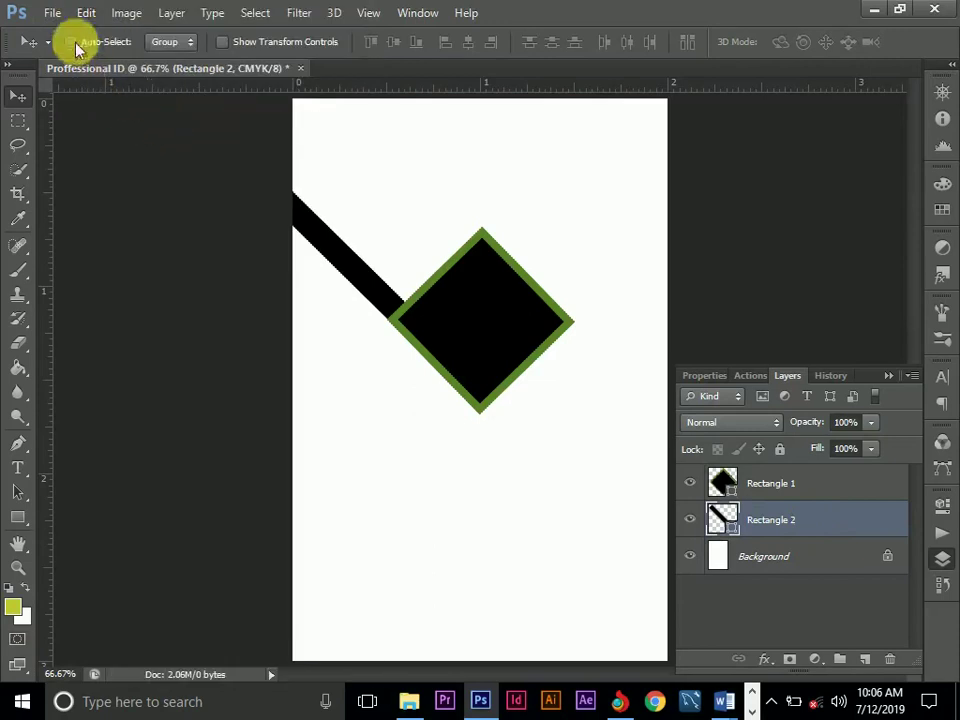
pyautogui.click(82, 14)
pyautogui.click(141, 157)
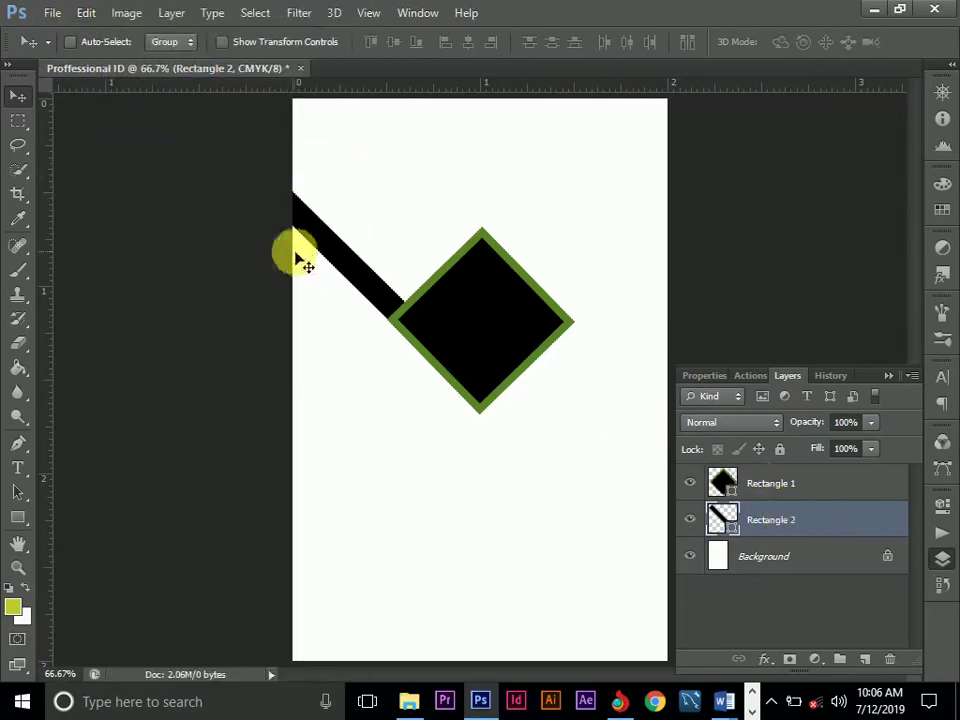
pyautogui.moveTo(321, 242)
pyautogui.mouseDown()
pyautogui.moveTo(390, 278)
pyautogui.moveTo(315, 237)
pyautogui.mouseUp()
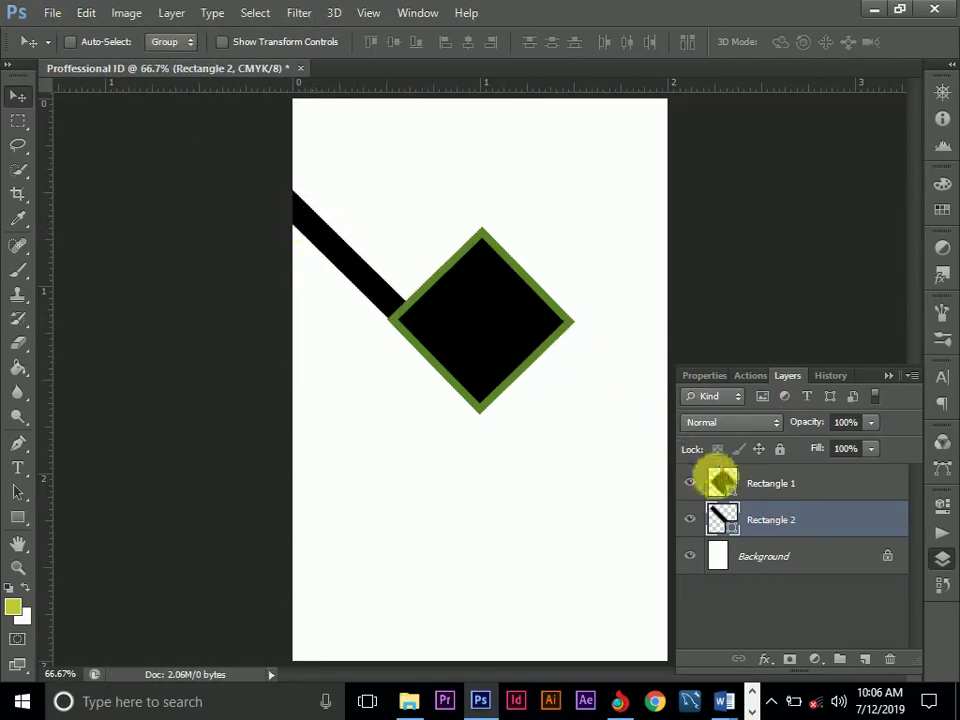
# Step: Duplicate Rectangle 2 and move the copy from the diamond's lower right to the card's right edge
pyautogui.rightClick(783, 522)
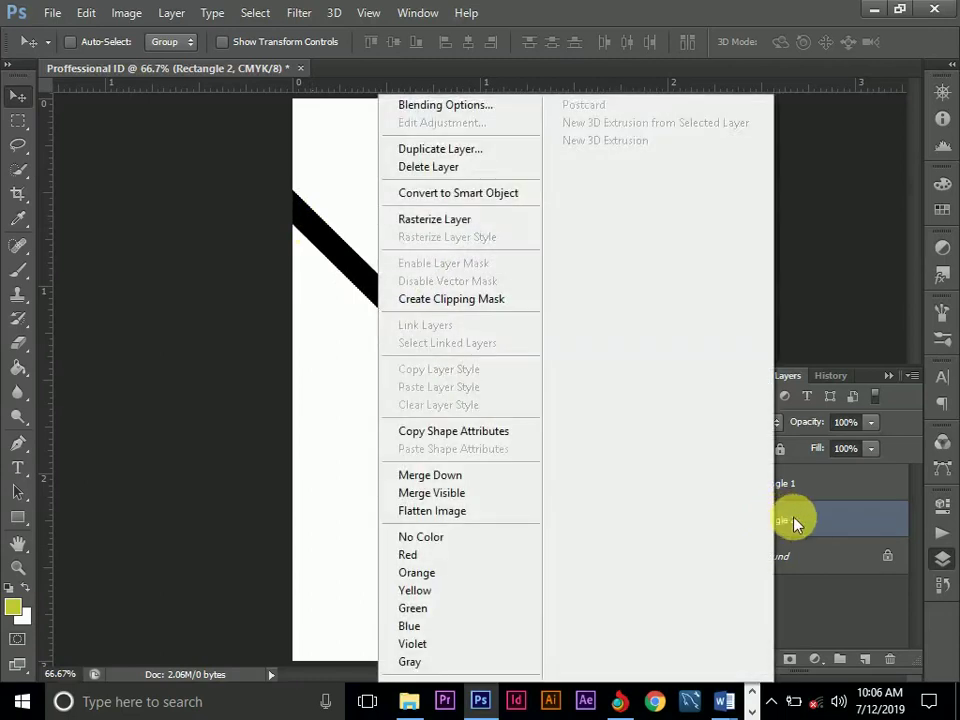
pyautogui.click(463, 152)
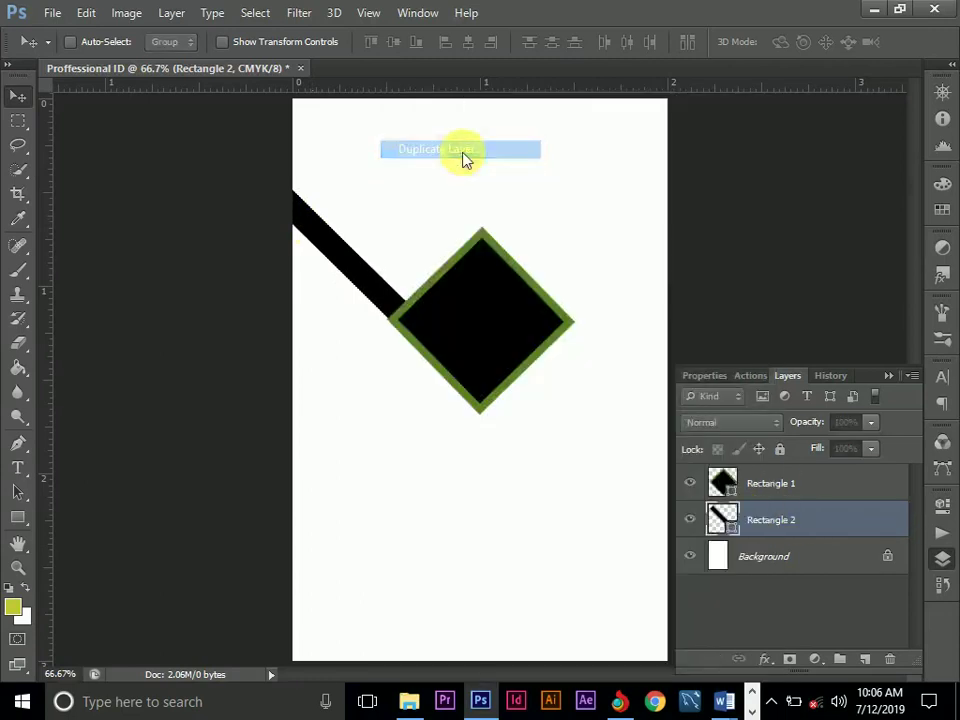
pyautogui.click(640, 211)
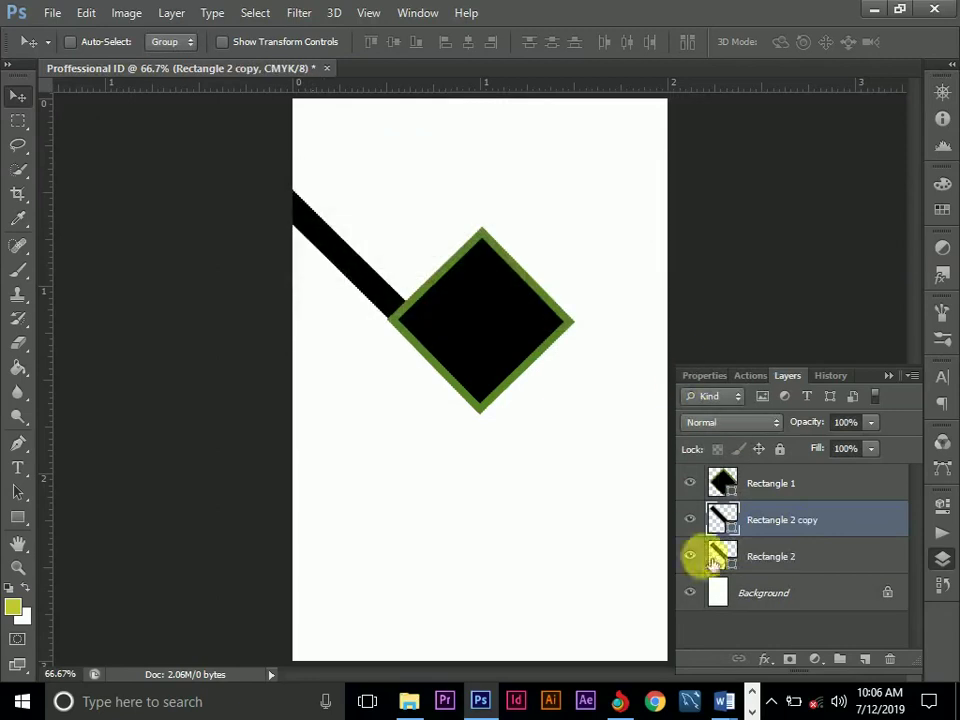
pyautogui.moveTo(350, 259)
pyautogui.mouseDown()
pyautogui.moveTo(437, 282)
pyautogui.moveTo(612, 378)
pyautogui.moveTo(590, 382)
pyautogui.mouseUp()
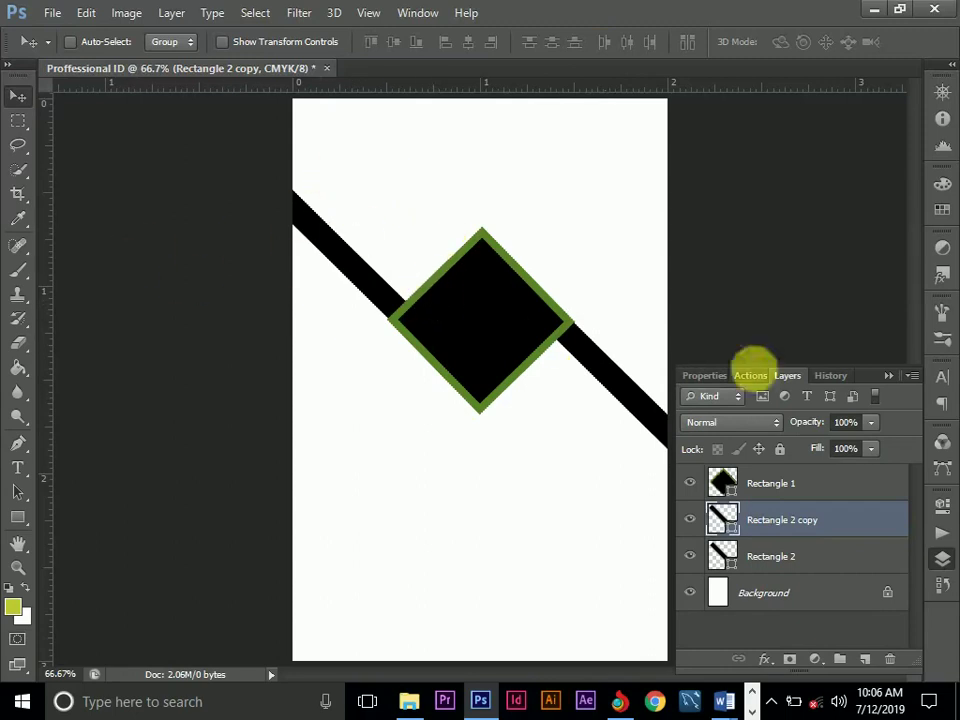
pyautogui.click(888, 376)
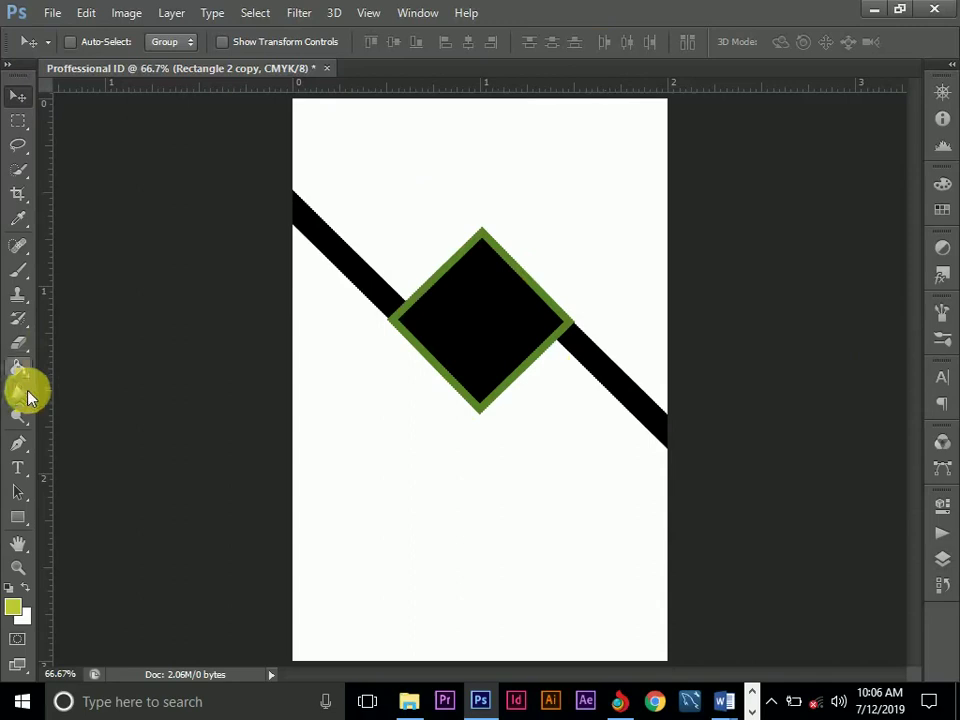
# Step: Pen-draw a black shape filling the card's lower area, then add an empty Layer 1
pyautogui.click(18, 445)
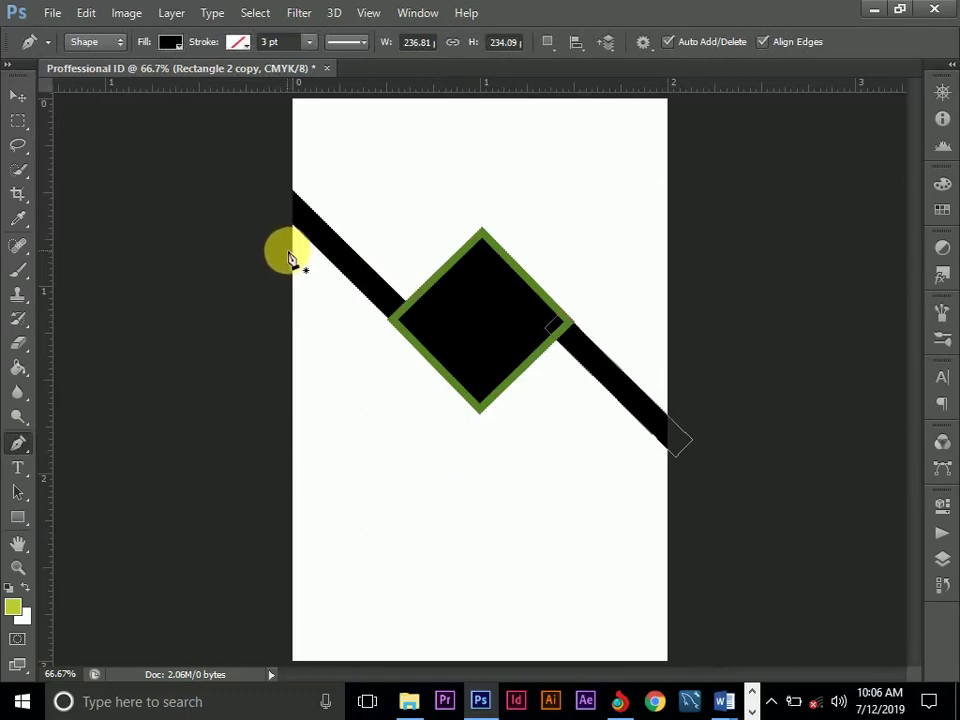
pyautogui.click(261, 213)
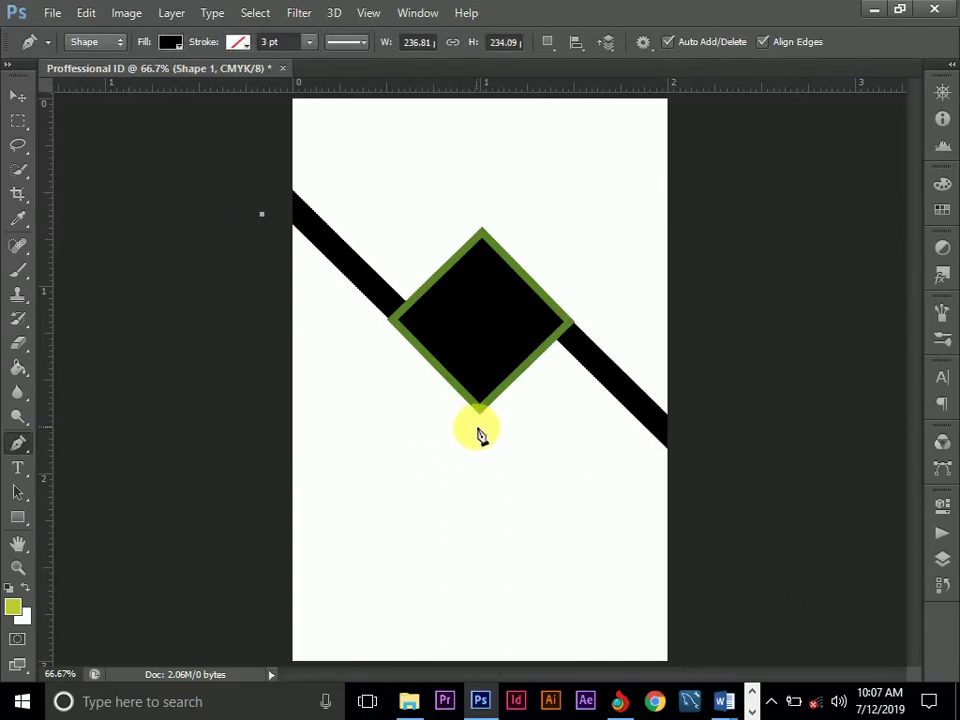
pyautogui.click(480, 430)
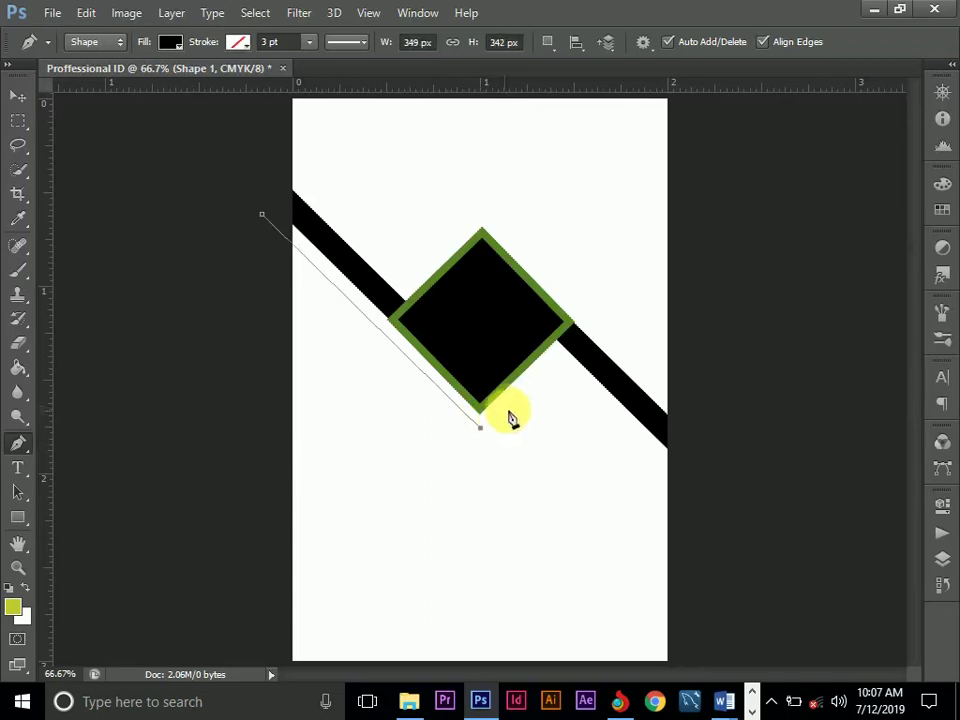
pyautogui.click(555, 355)
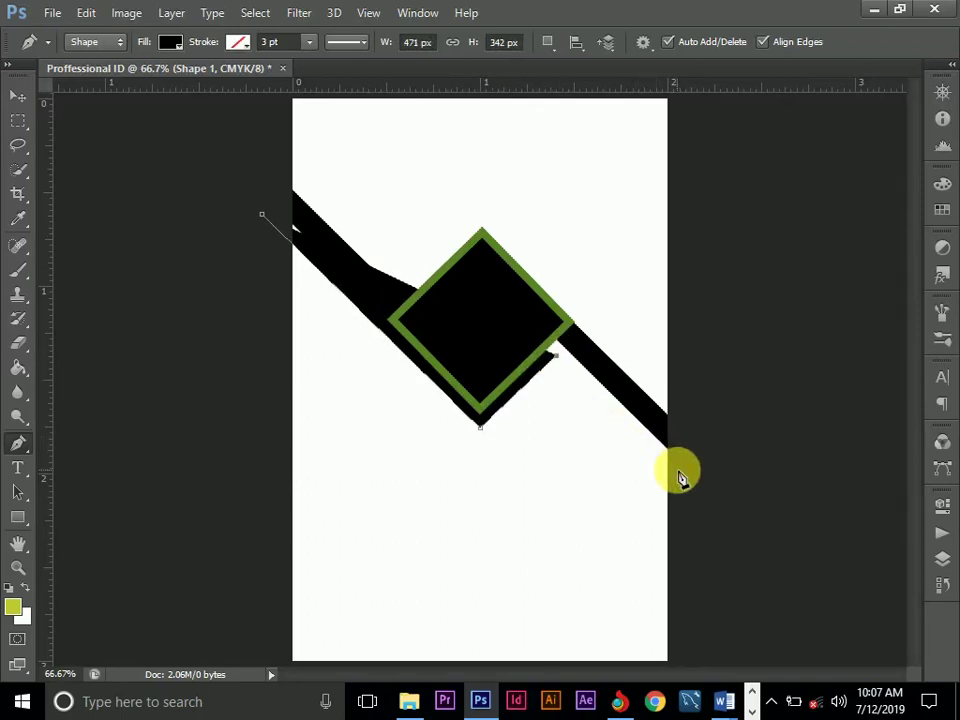
pyautogui.click(677, 469)
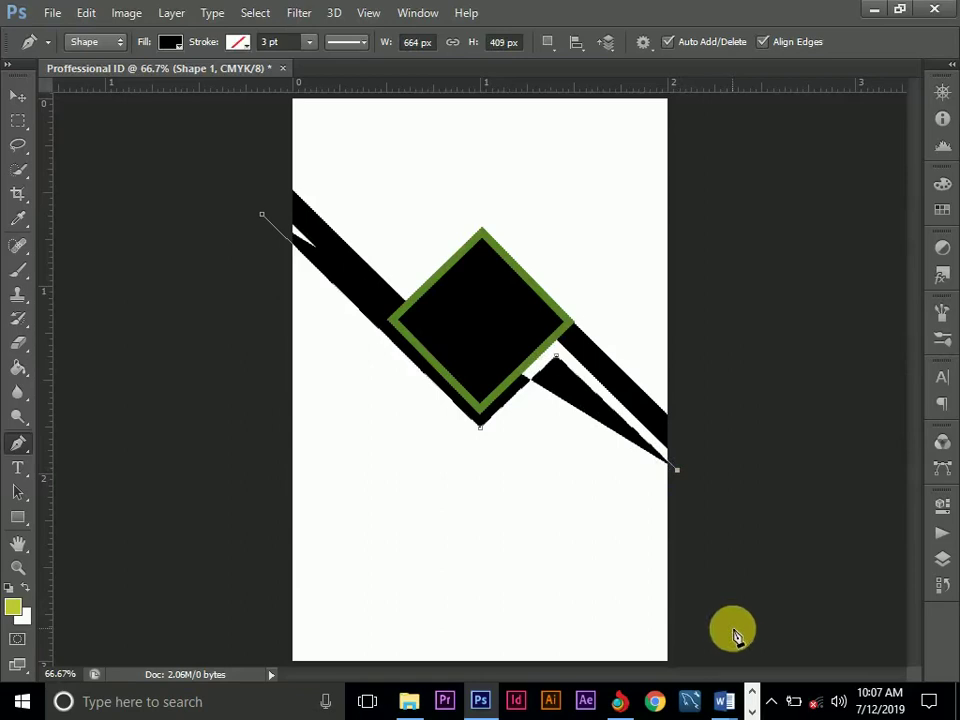
pyautogui.click(728, 516)
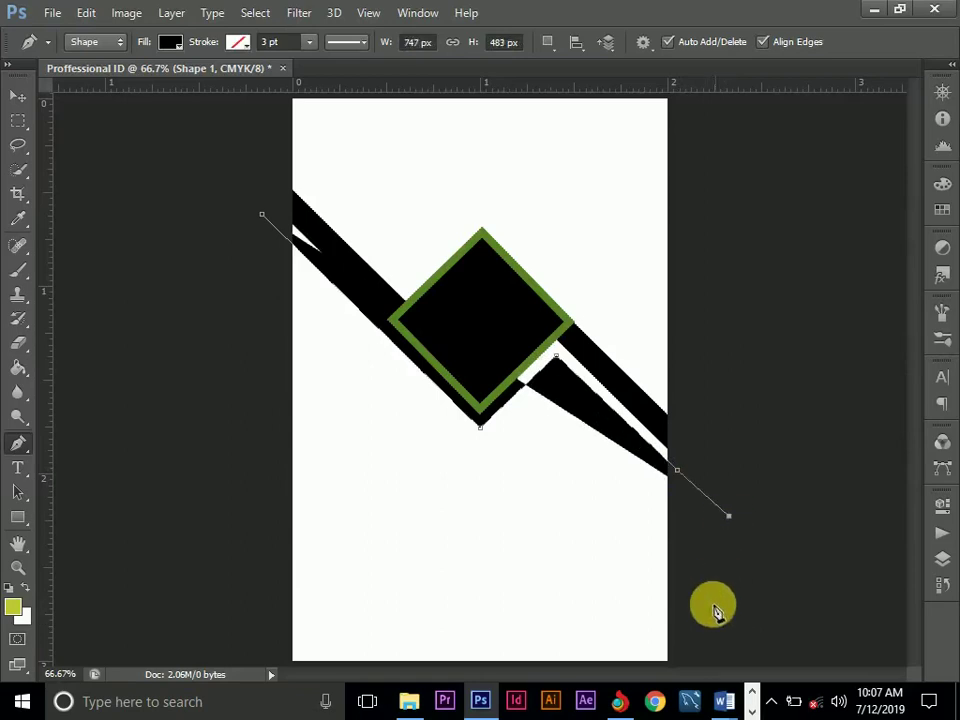
pyautogui.click(707, 661)
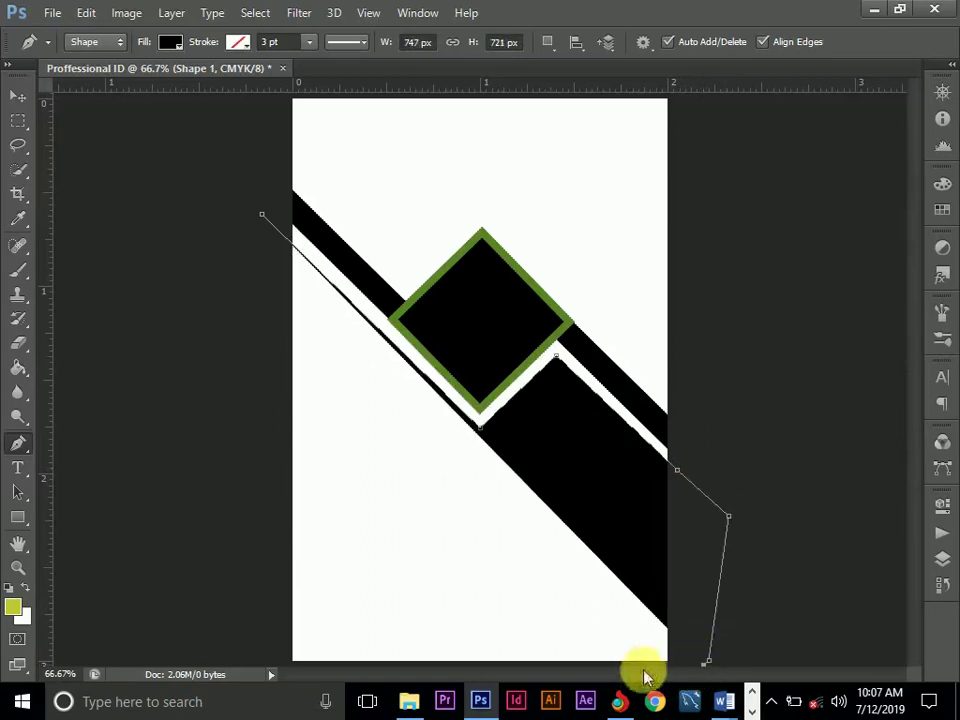
pyautogui.click(215, 653)
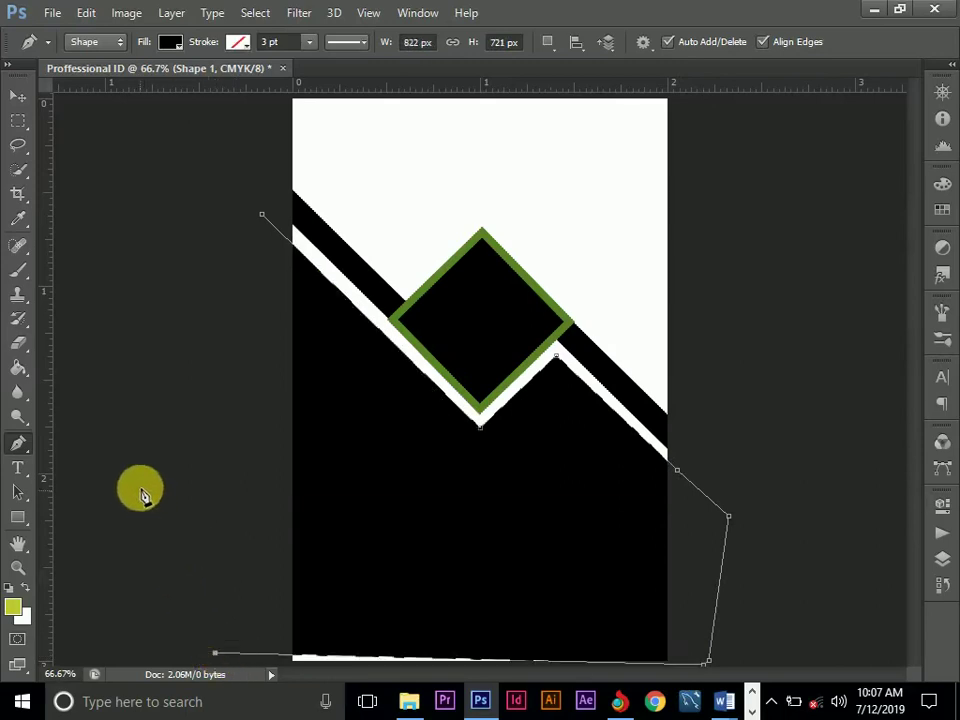
pyautogui.click(262, 217)
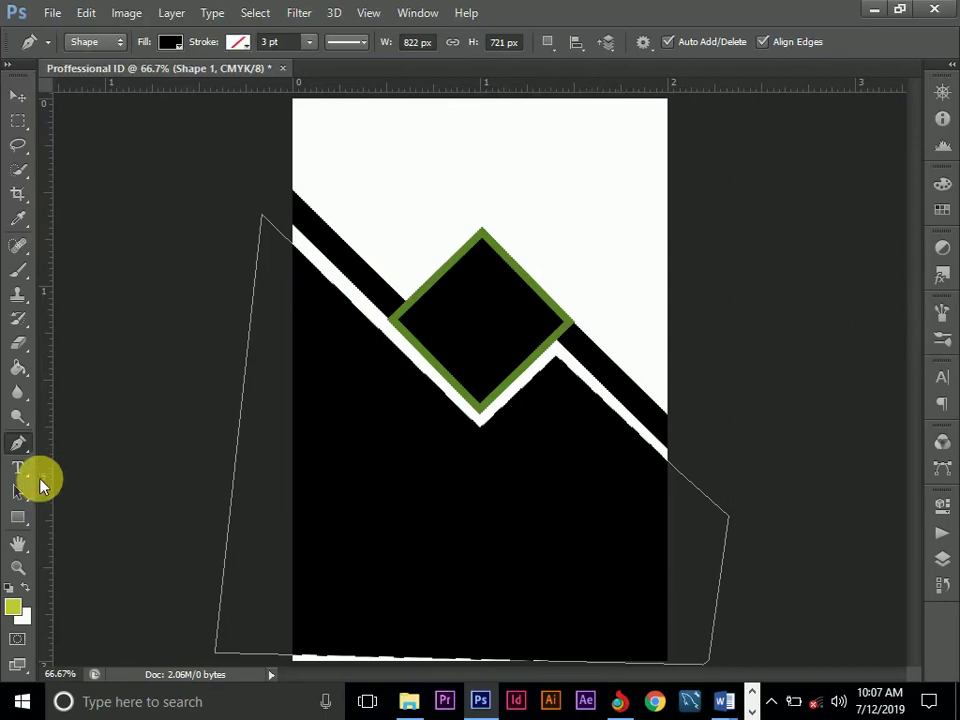
pyautogui.click(942, 559)
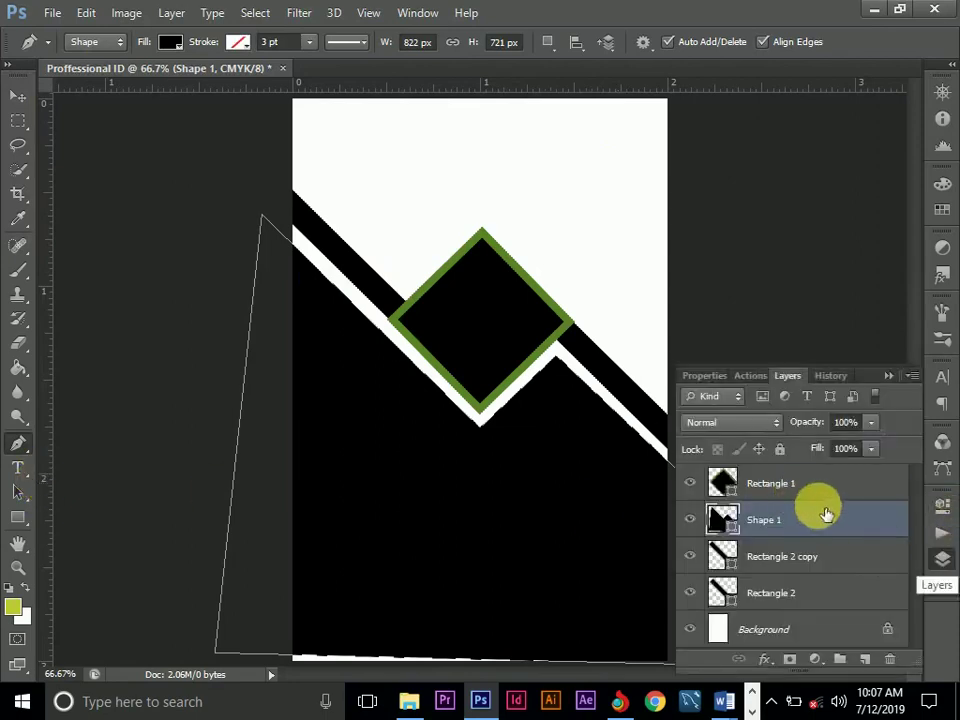
pyautogui.click(866, 660)
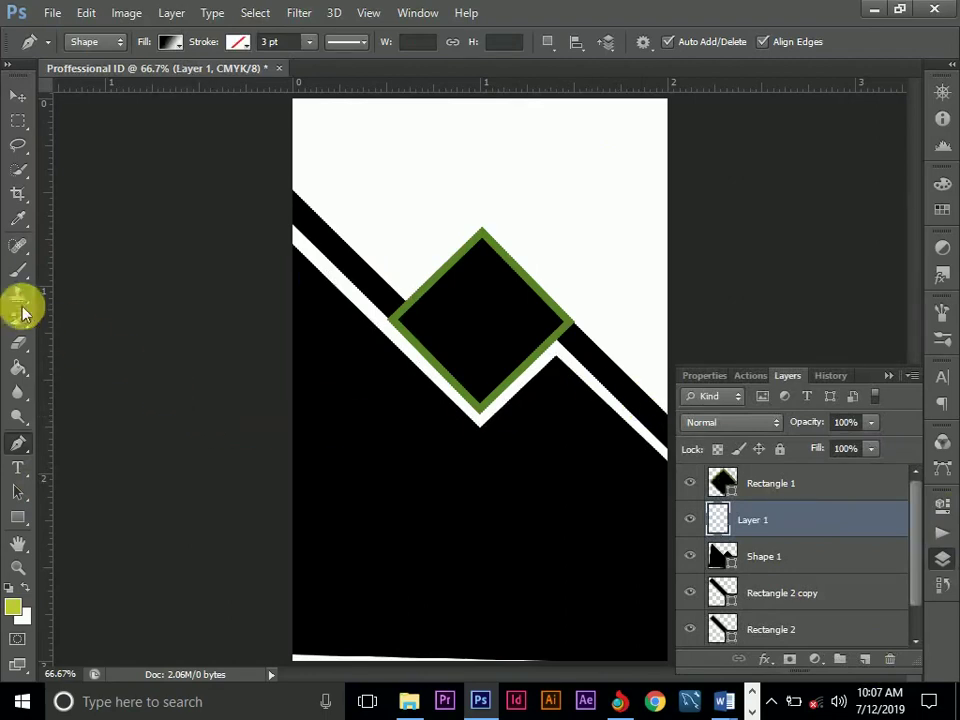
# Step: Draw a triangle from the diamond's right edge out past the card's right side
pyautogui.click(888, 377)
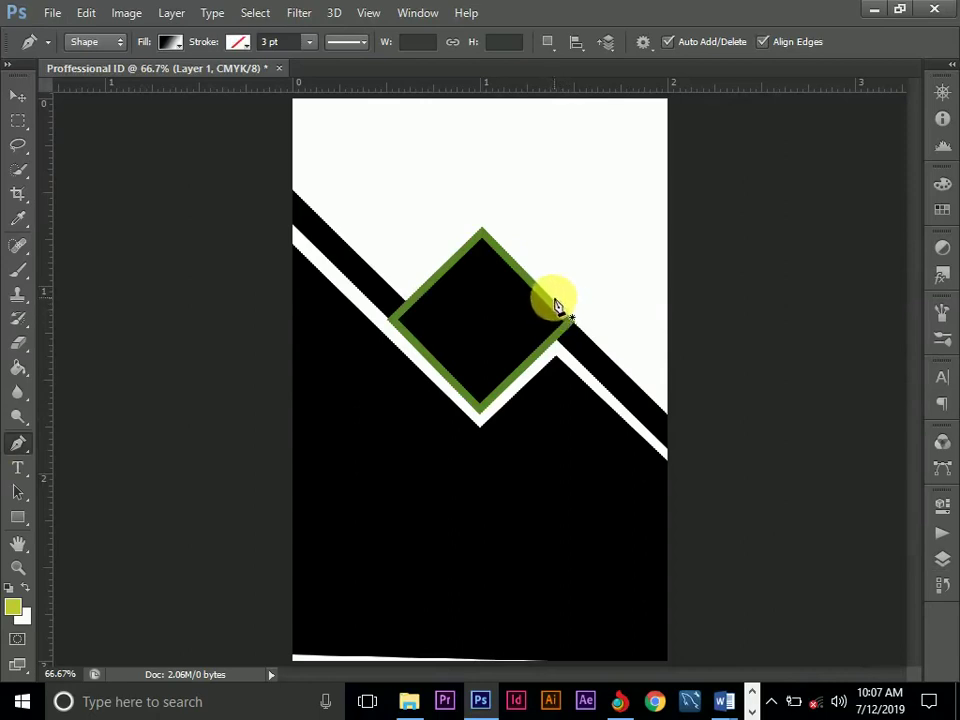
pyautogui.click(550, 299)
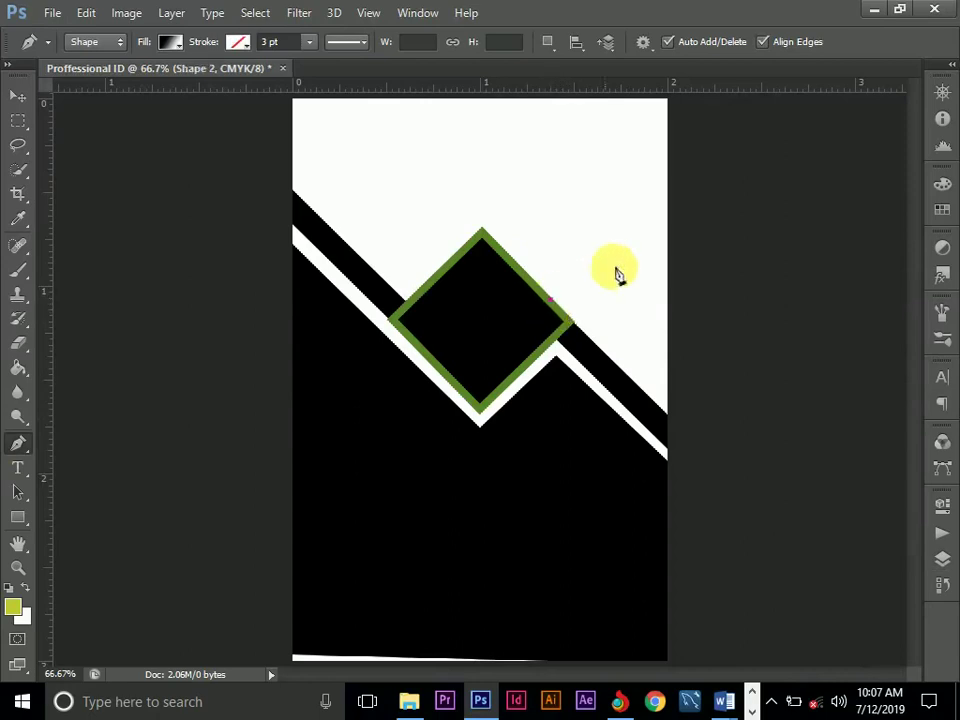
pyautogui.click(699, 228)
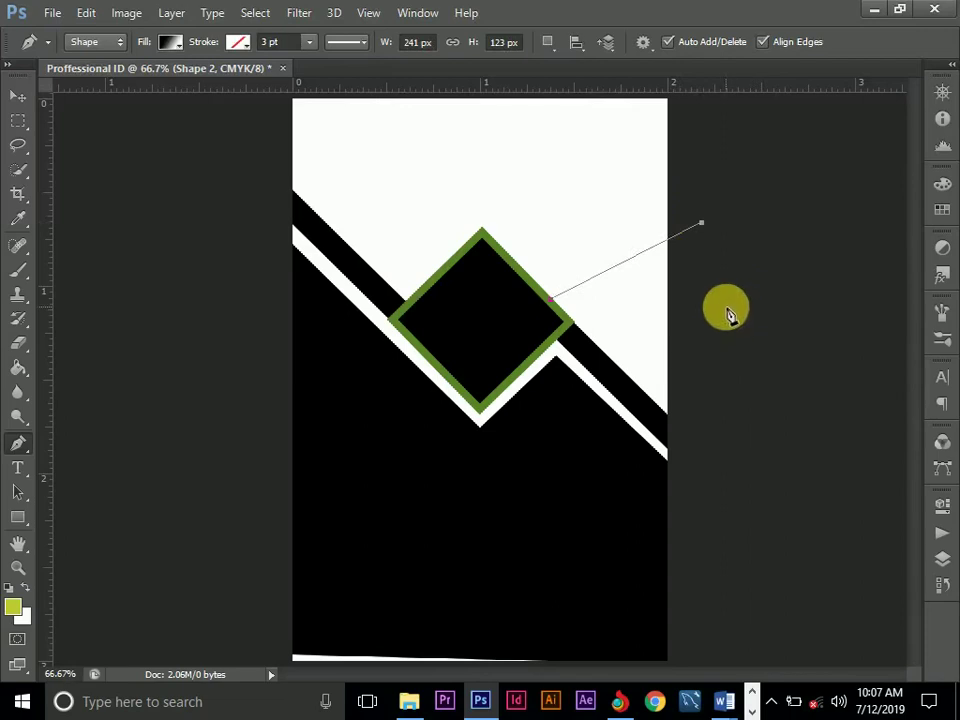
pyautogui.click(707, 440)
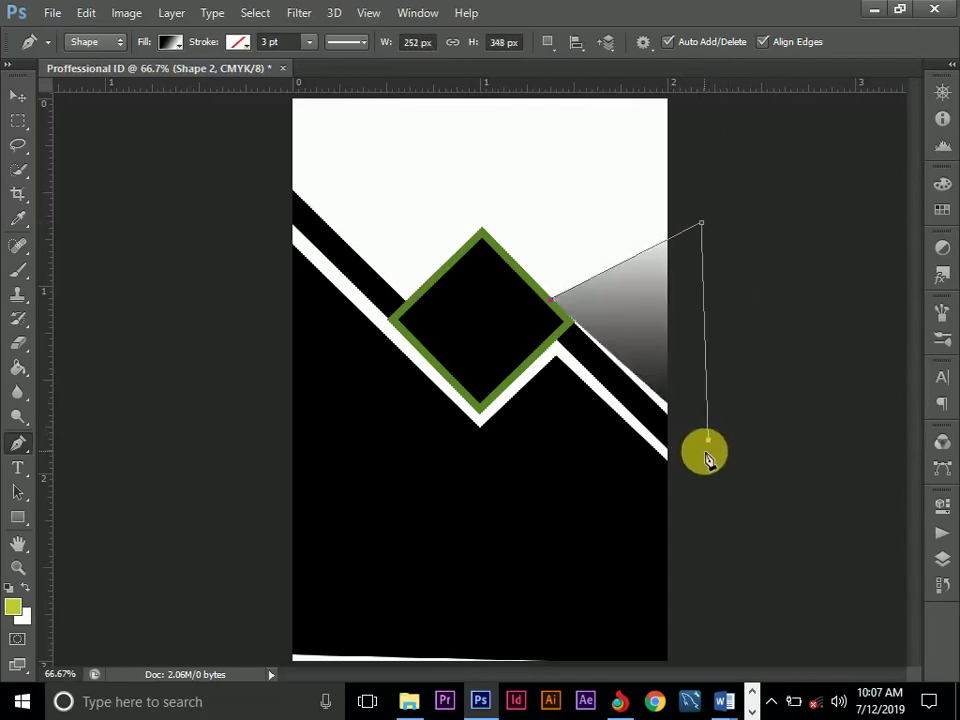
pyautogui.click(704, 450)
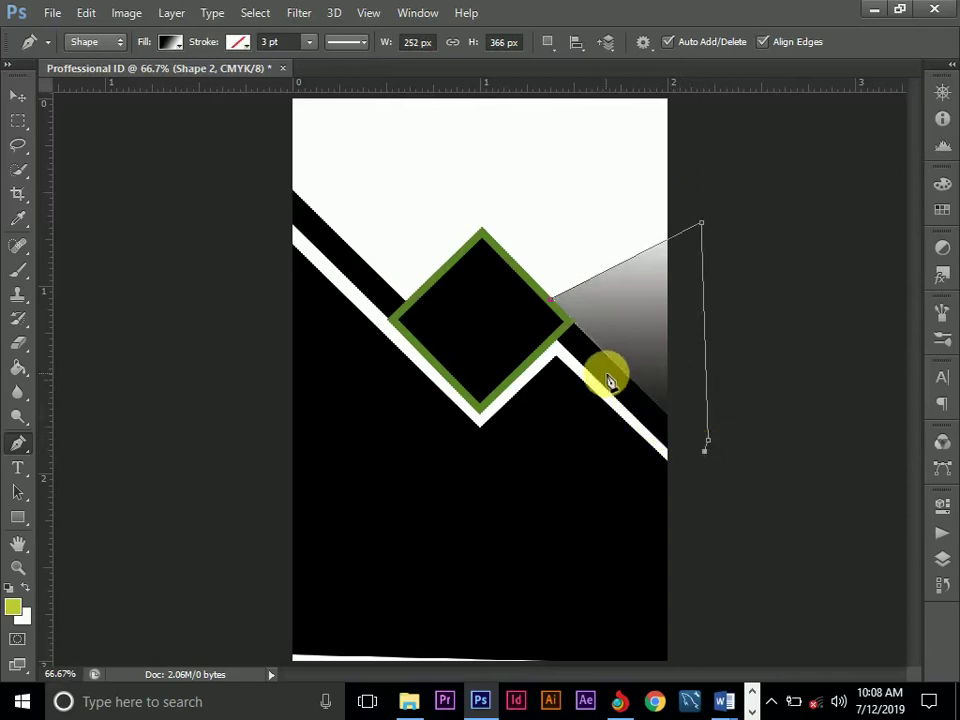
pyautogui.click(544, 304)
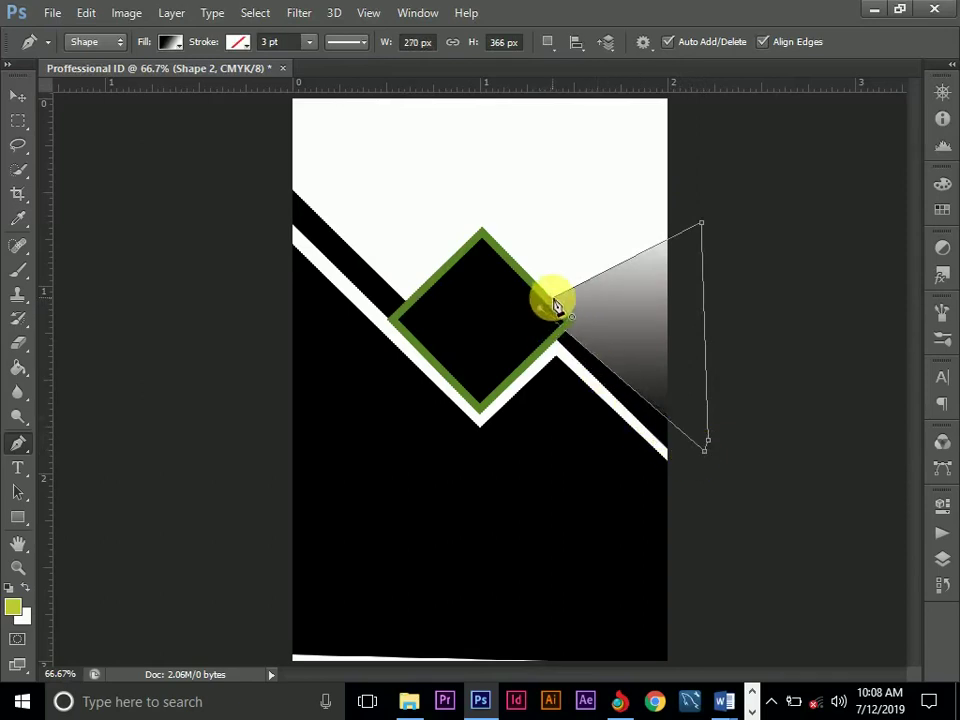
pyautogui.click(555, 305)
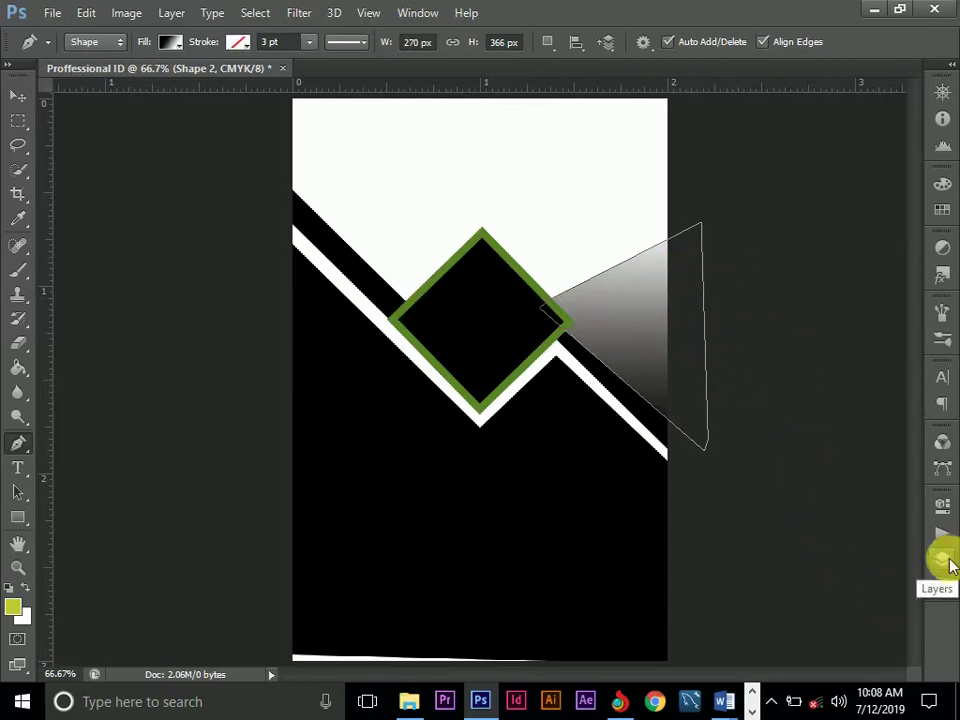
# Step: Move the Shape 2 triangle layer behind the diamond's layer
pyautogui.click(946, 560)
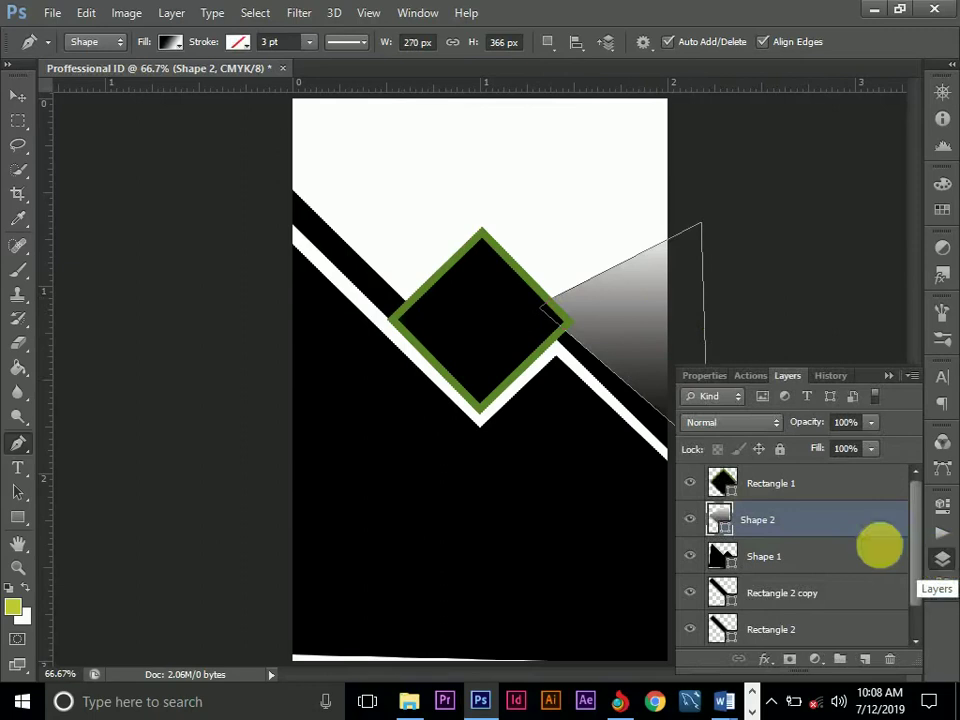
pyautogui.moveTo(817, 522)
pyautogui.mouseDown()
pyautogui.moveTo(818, 472)
pyautogui.moveTo(797, 534)
pyautogui.mouseUp()
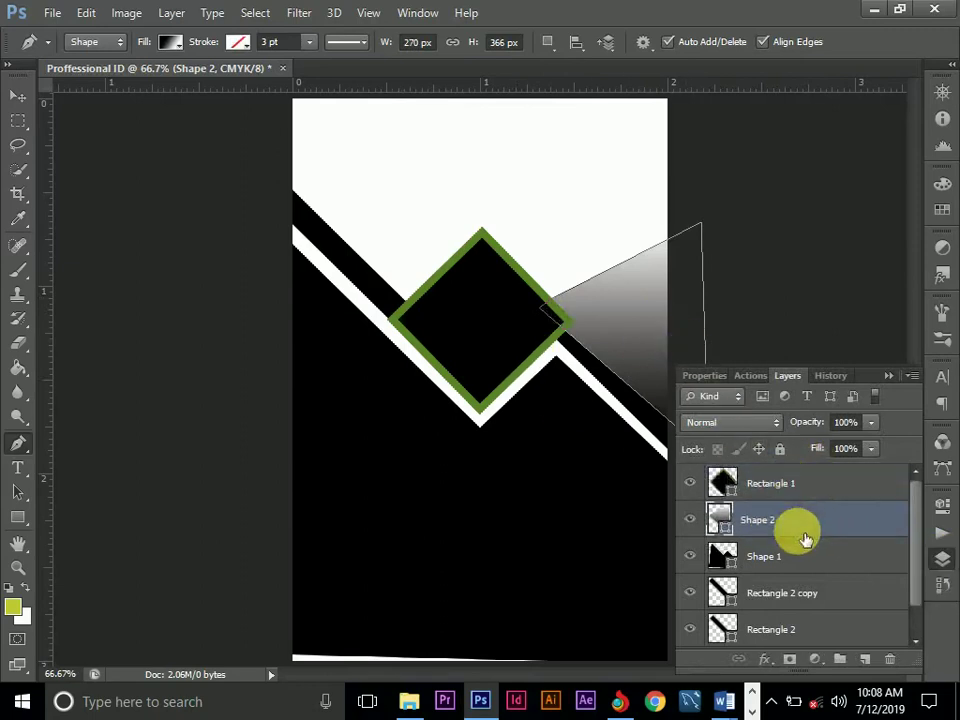
pyautogui.click(888, 378)
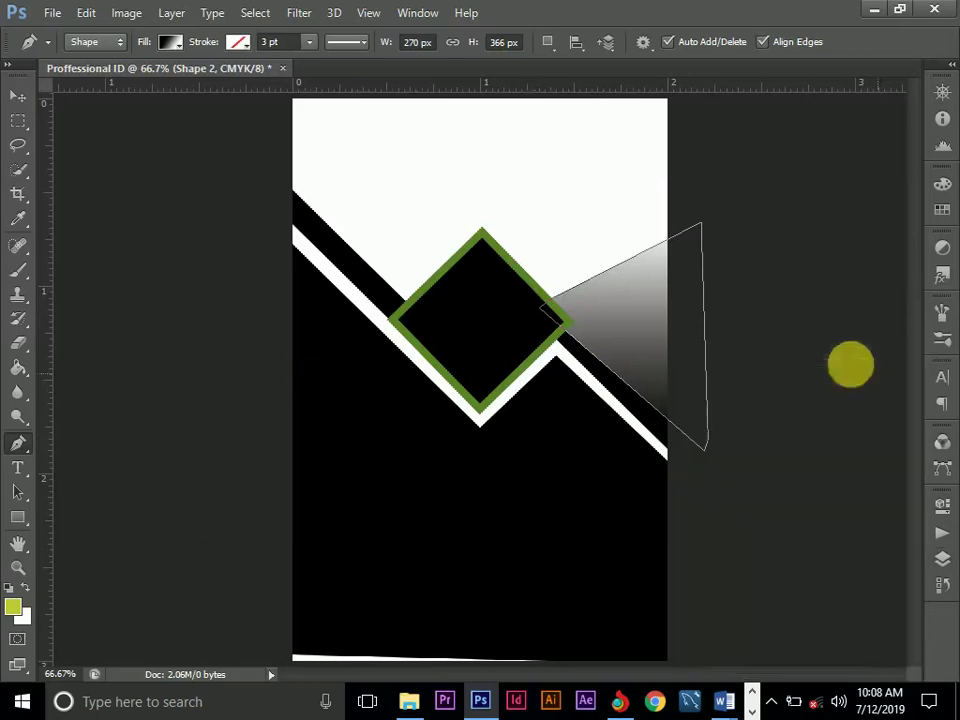
# Step: Give the Shape 2 triangle a solid light yellow-green fill instead of gradient, keeping Shape mode
pyautogui.click(172, 43)
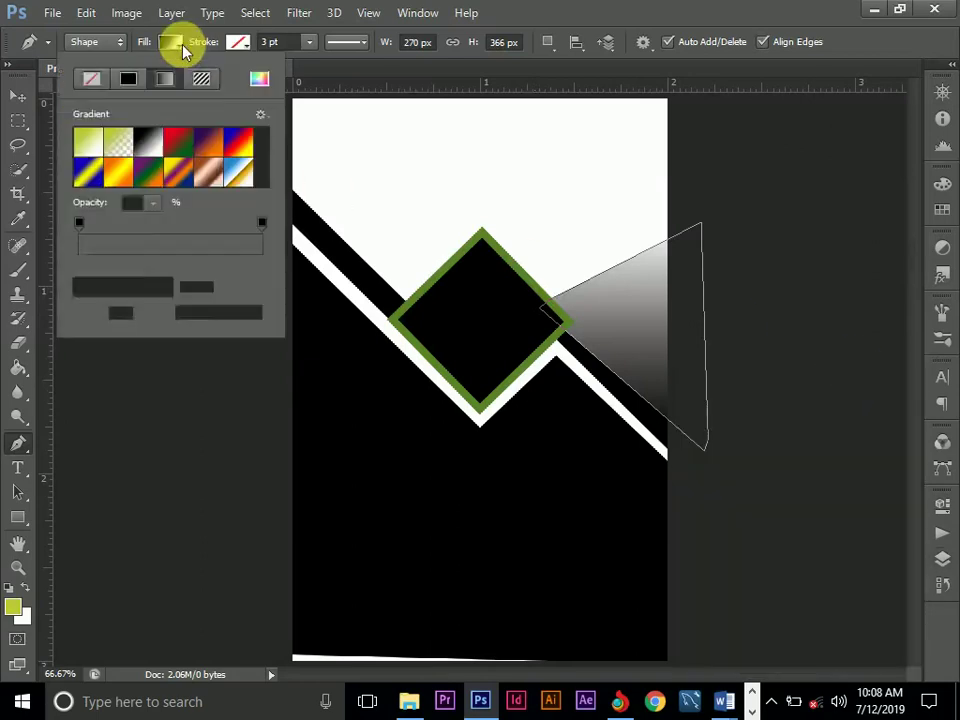
pyautogui.click(130, 79)
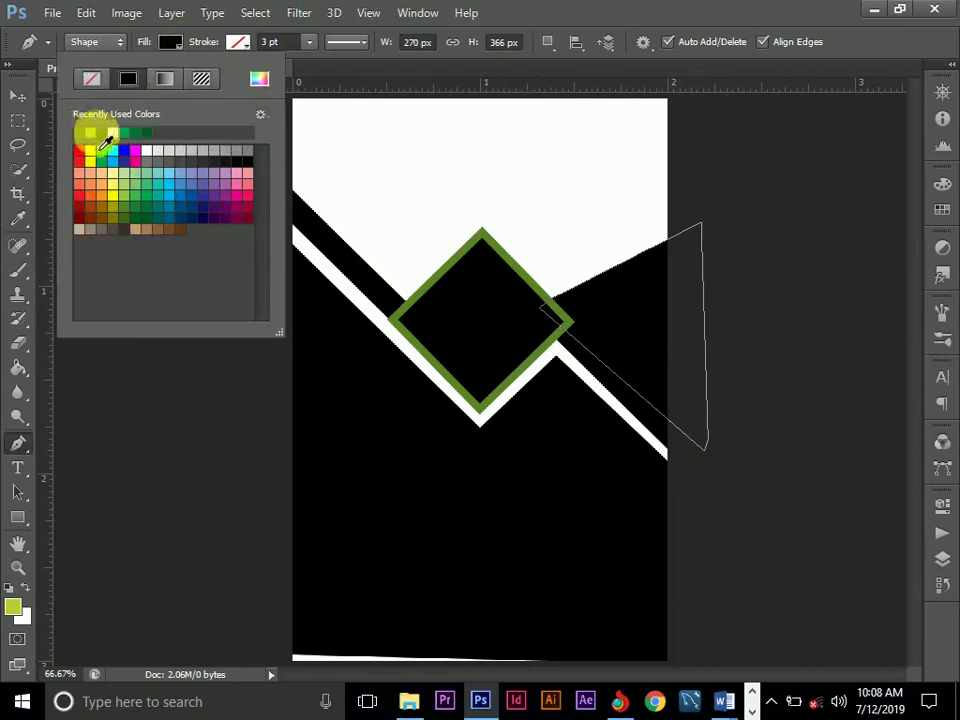
pyautogui.click(81, 134)
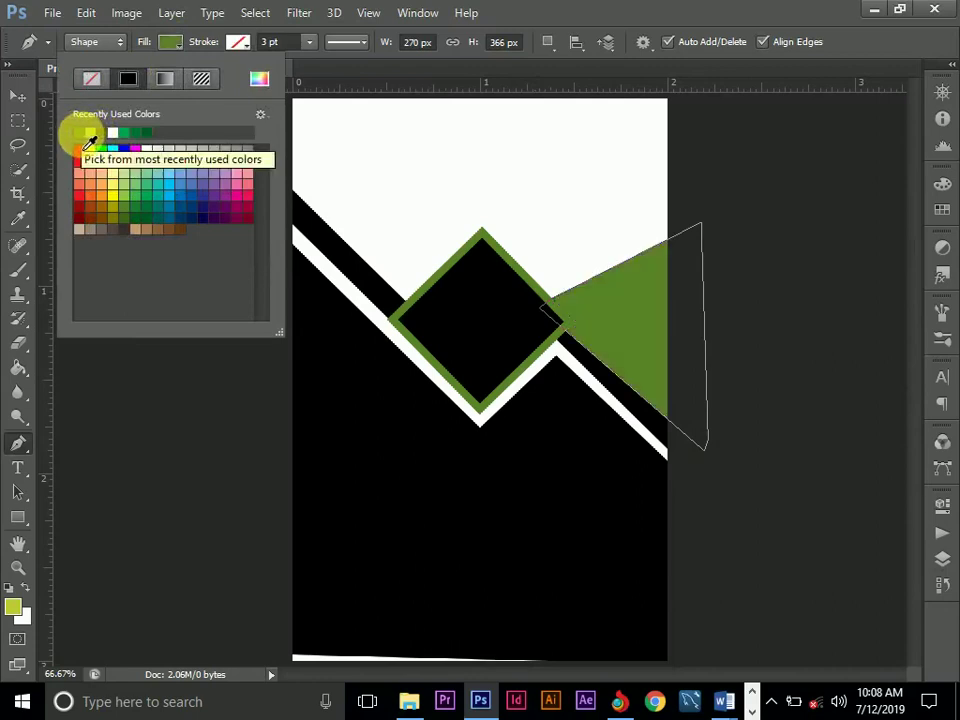
pyautogui.click(123, 195)
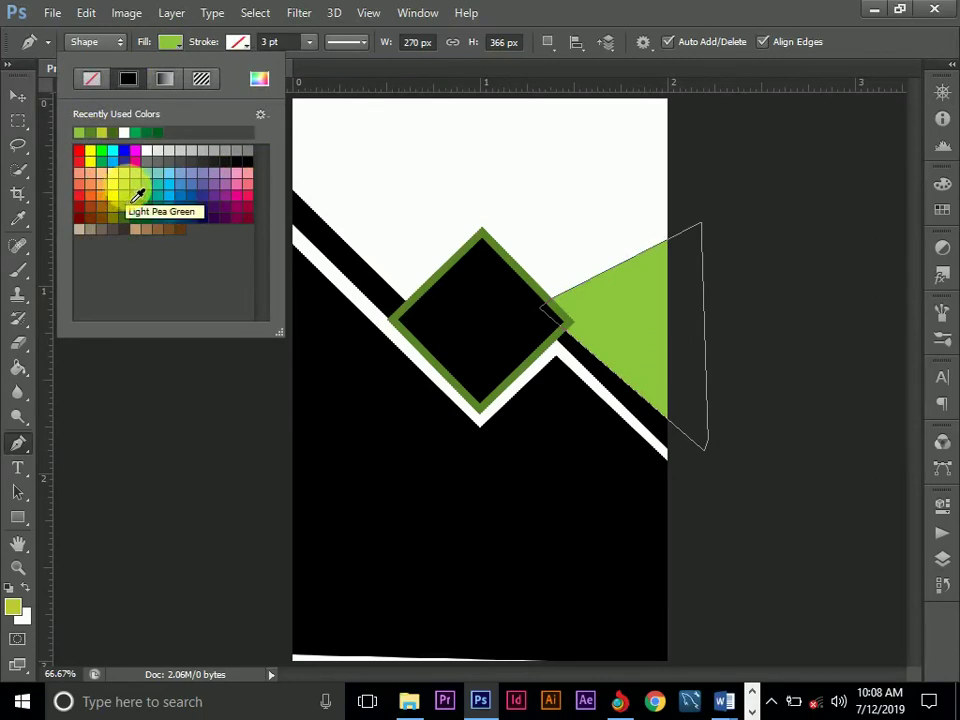
pyautogui.click(133, 205)
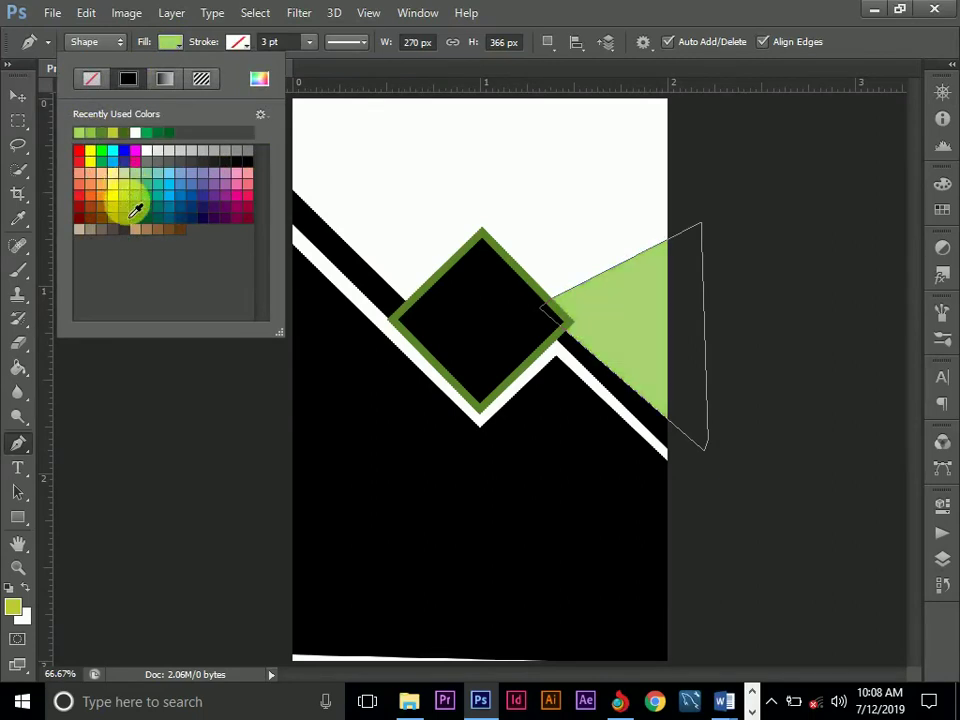
pyautogui.click(128, 213)
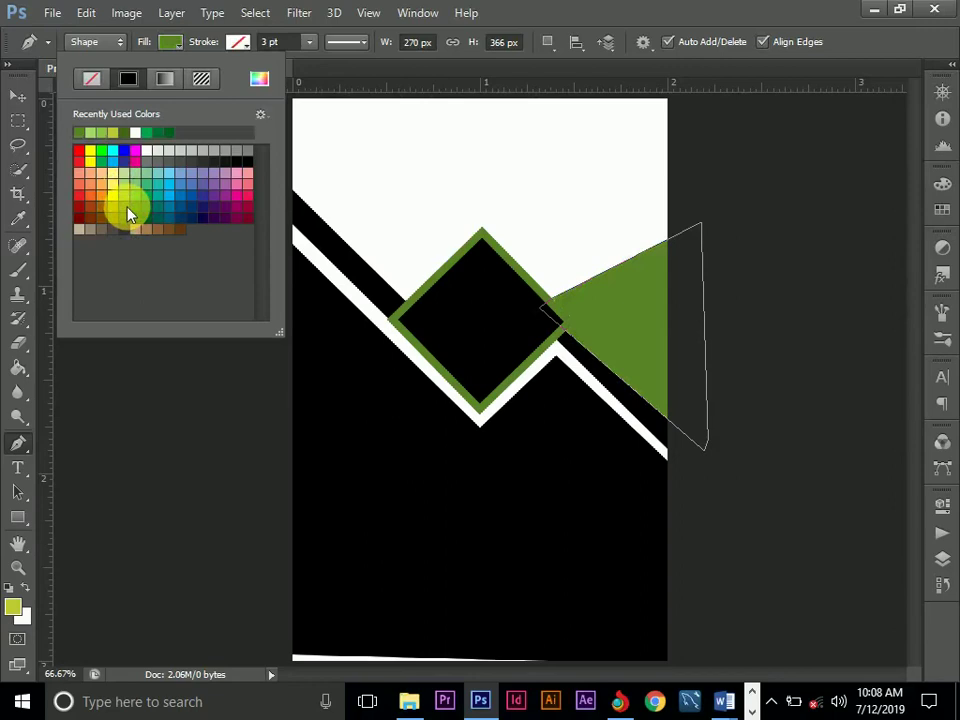
pyautogui.click(135, 203)
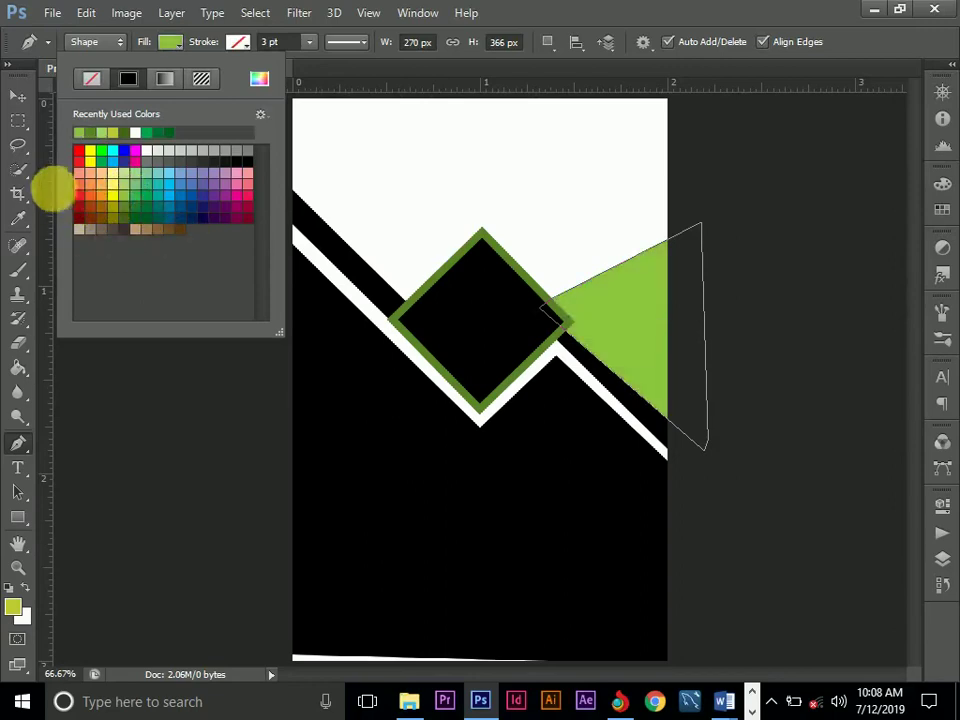
pyautogui.click(122, 42)
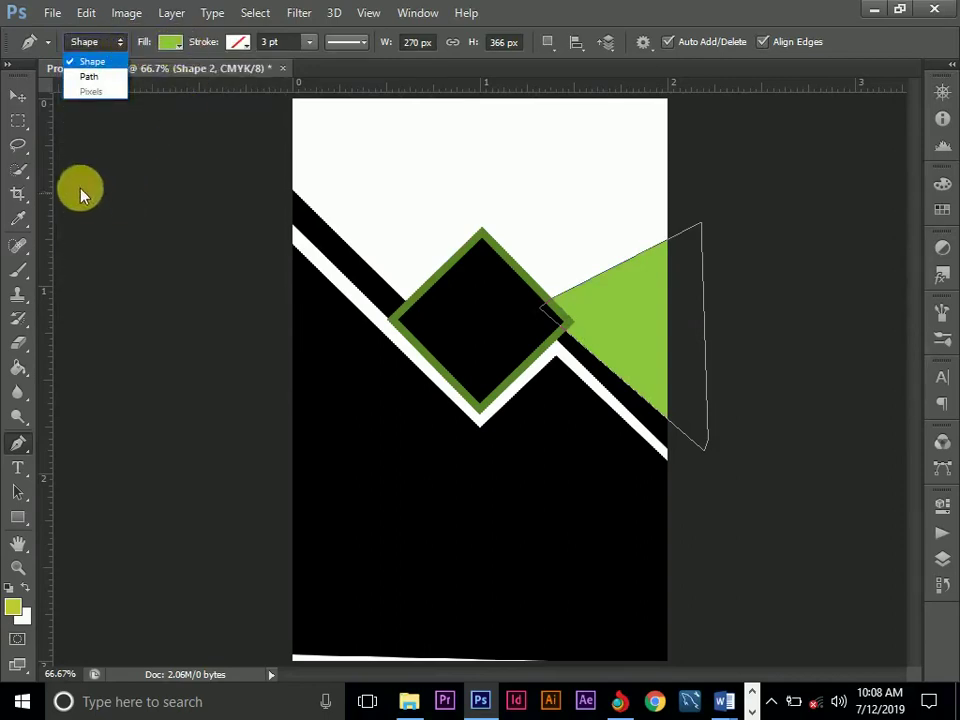
pyautogui.click(17, 92)
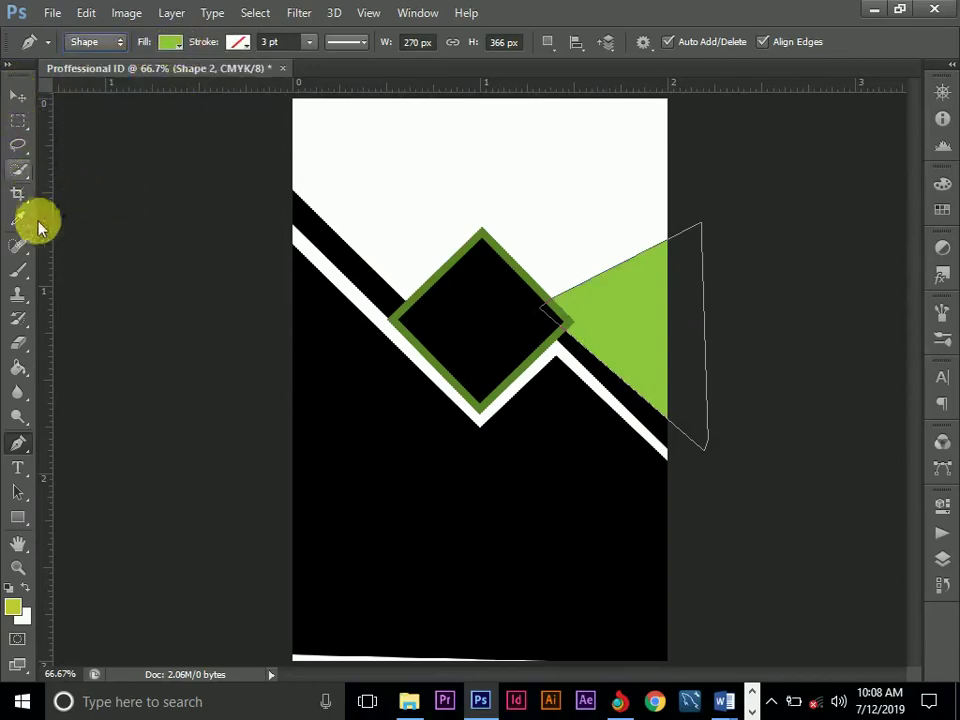
# Step: Draw a triangle along the card's left edge meeting the diamond's lower-left side
pyautogui.click(280, 232)
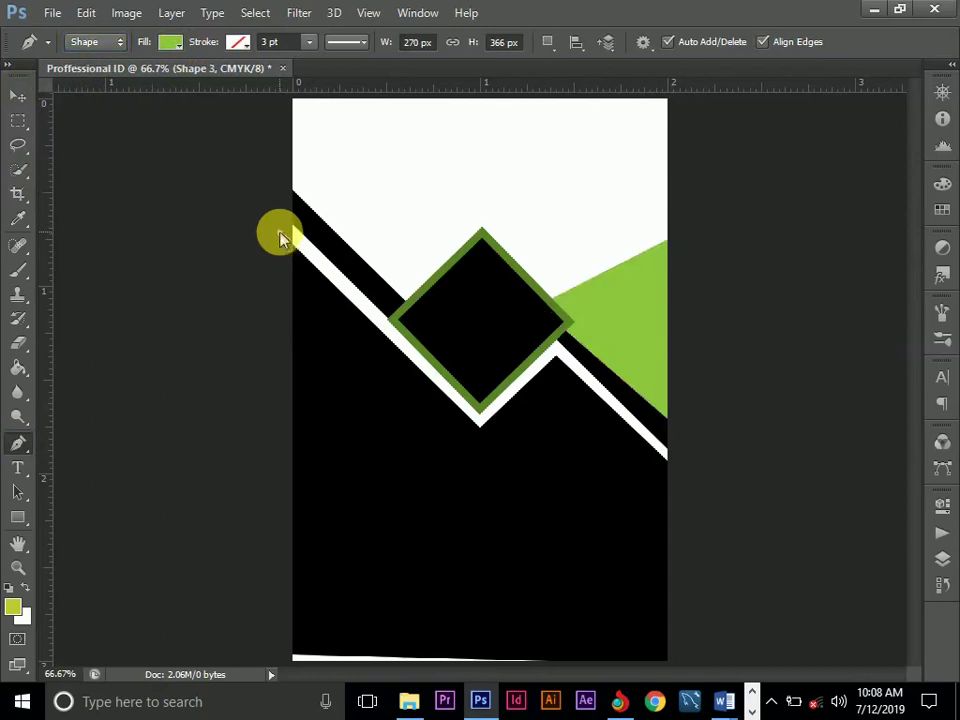
pyautogui.click(418, 367)
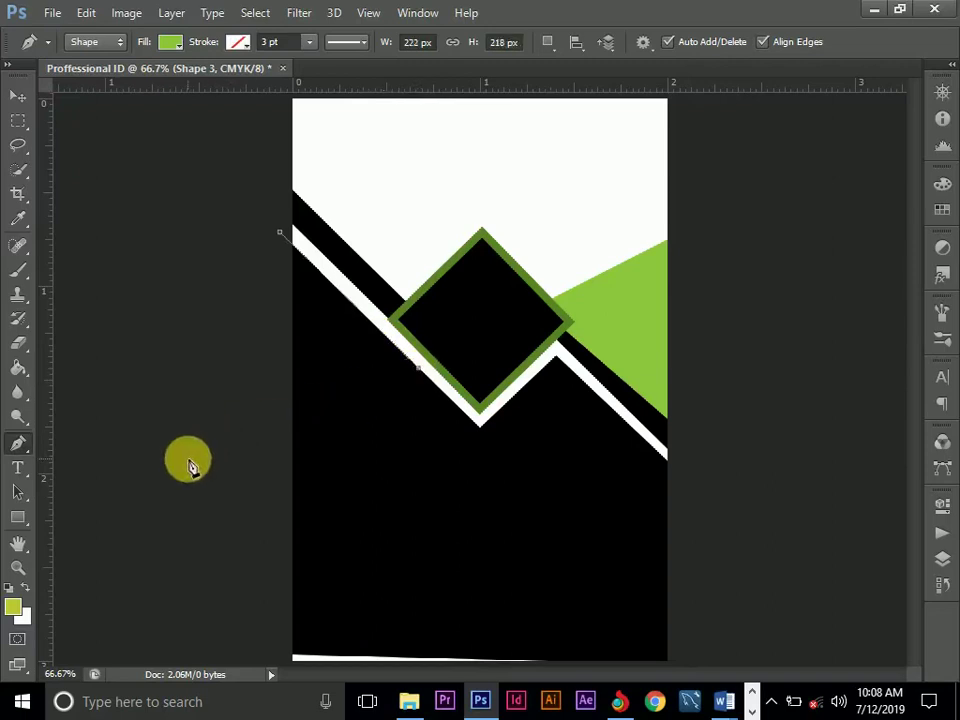
pyautogui.click(280, 472)
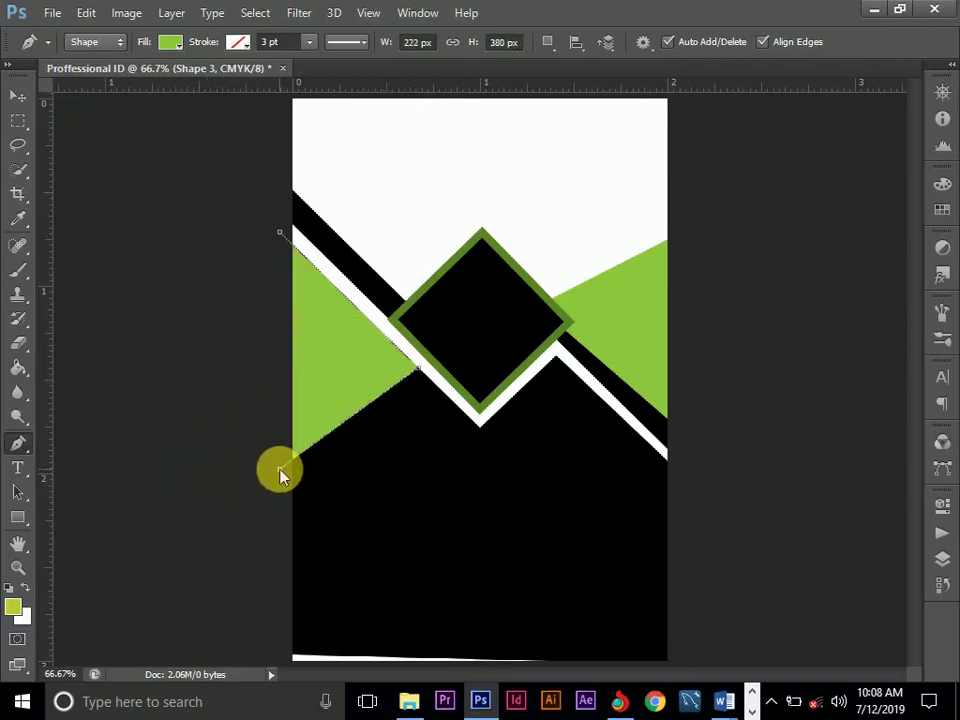
pyautogui.click(280, 237)
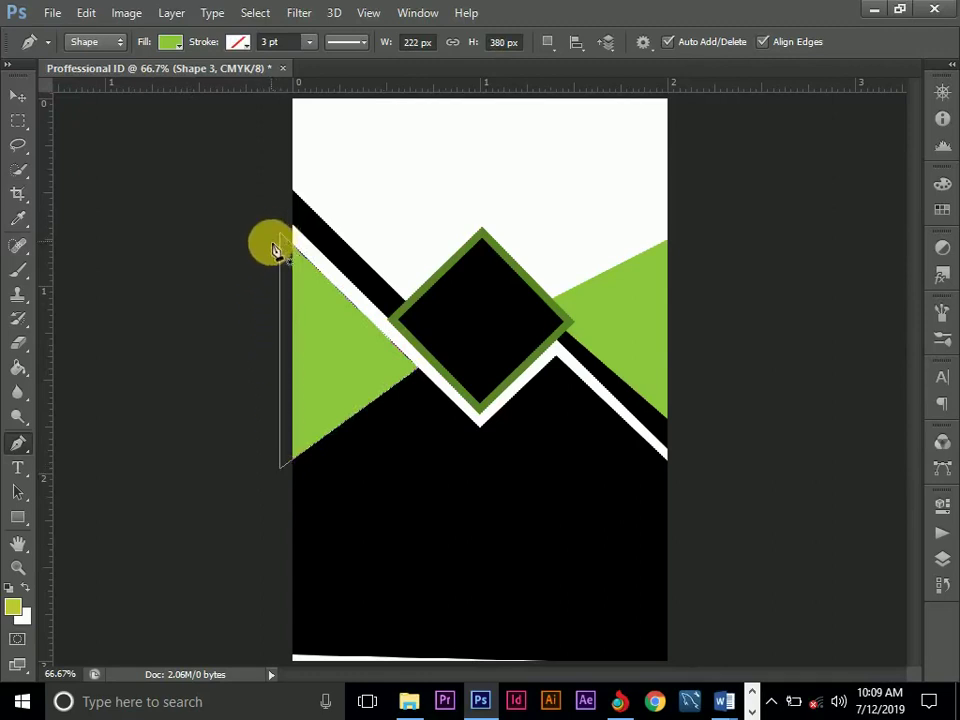
# Step: Fill the left triangle, Shape 3, with pale green
pyautogui.click(179, 46)
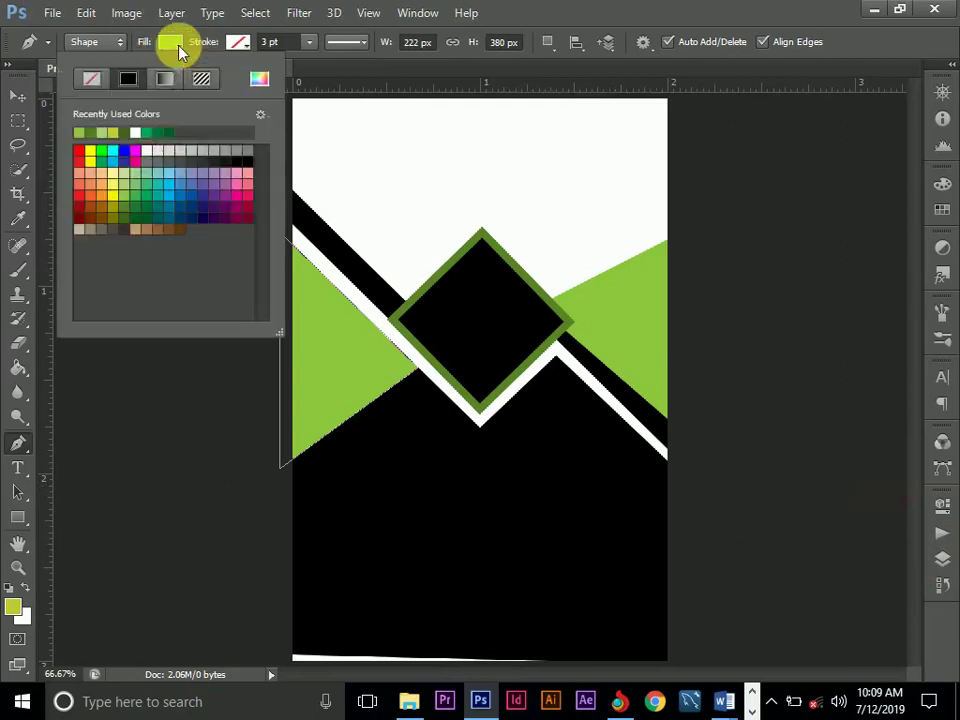
pyautogui.click(128, 177)
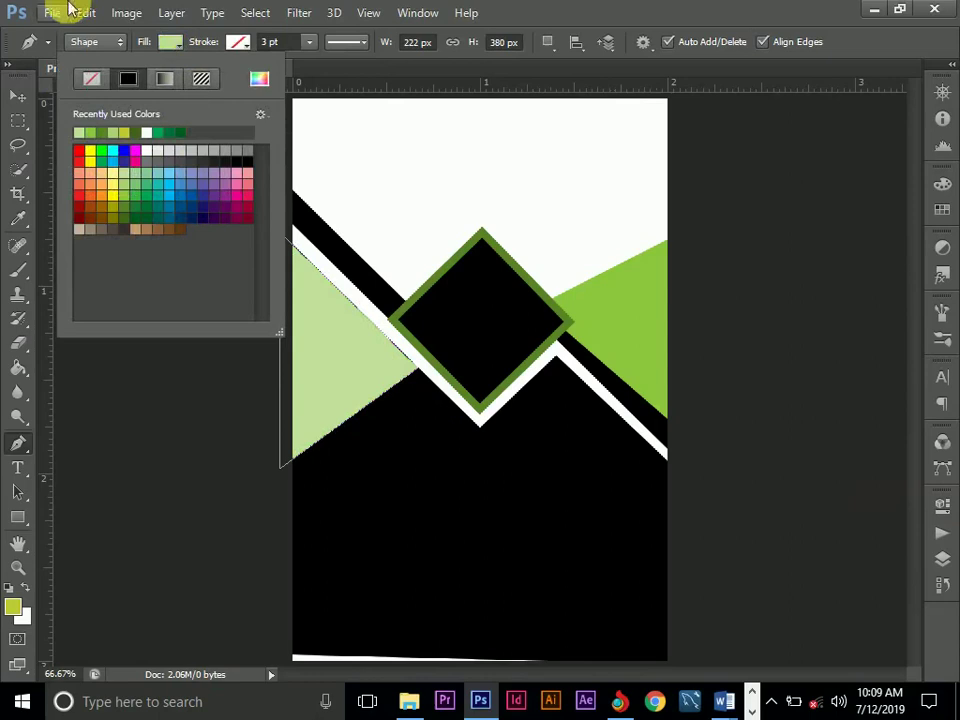
pyautogui.click(178, 47)
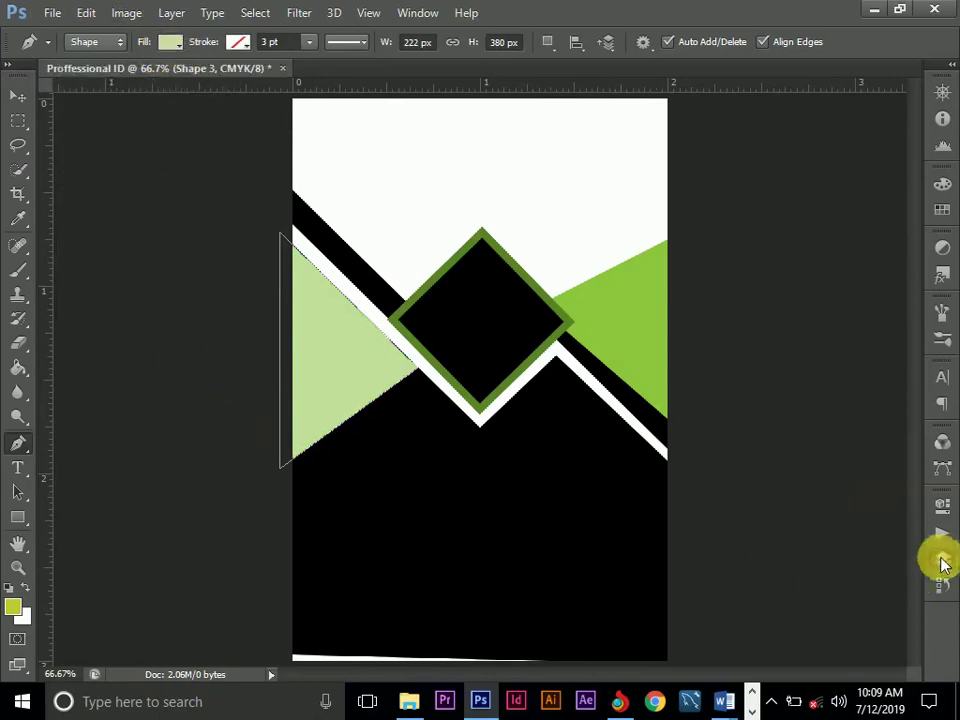
pyautogui.click(941, 559)
# Step: Change the Shape 1 lower card area's fill from black to dark green
pyautogui.click(763, 553)
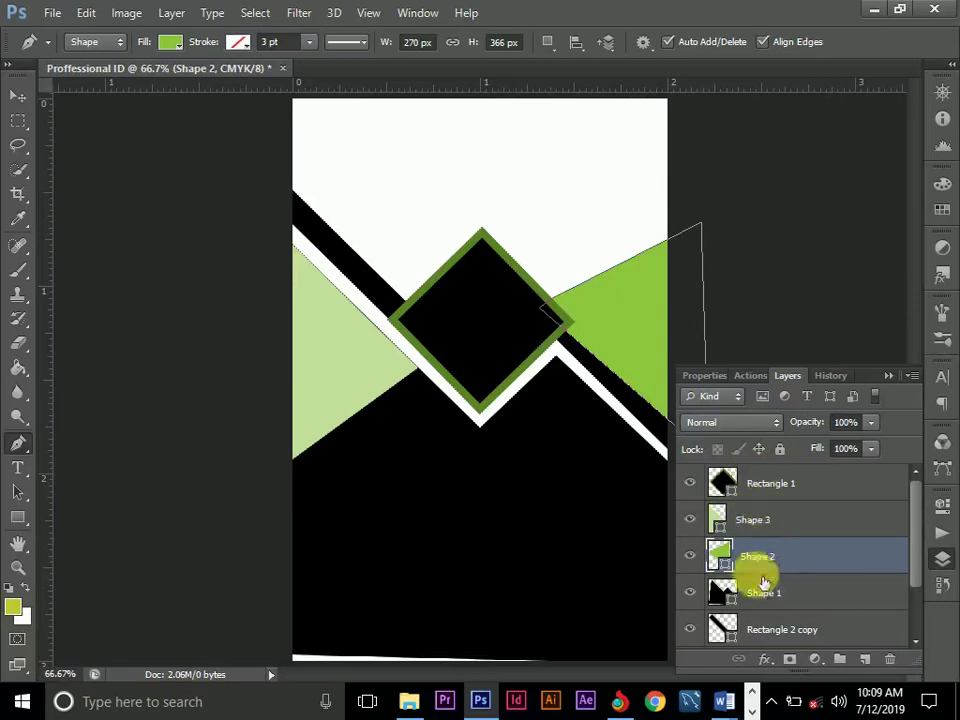
pyautogui.click(765, 594)
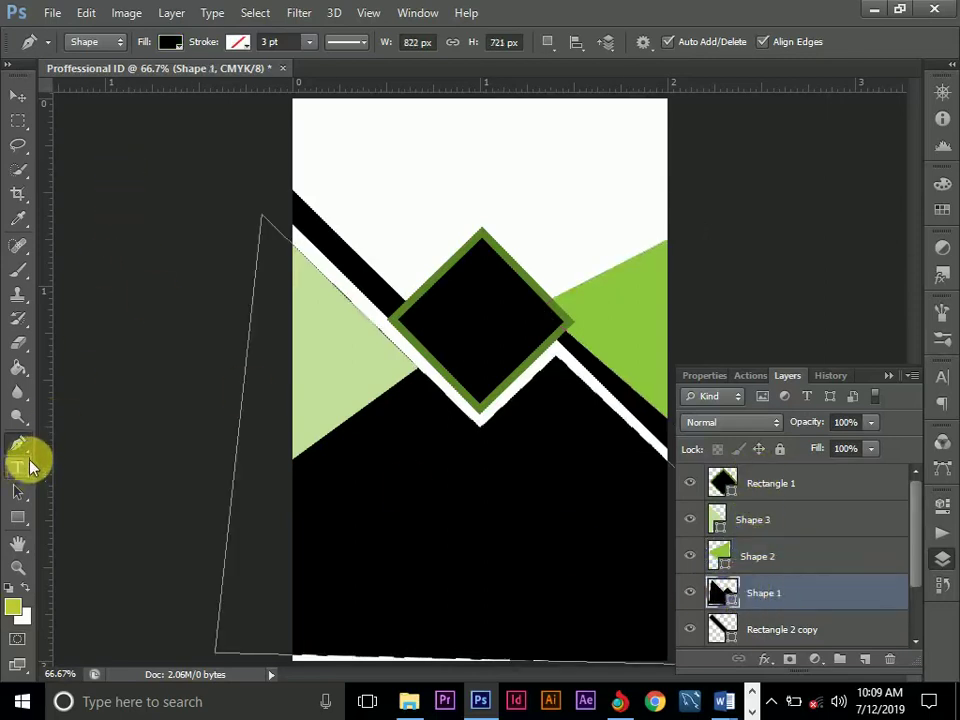
pyautogui.click(172, 42)
pyautogui.click(112, 220)
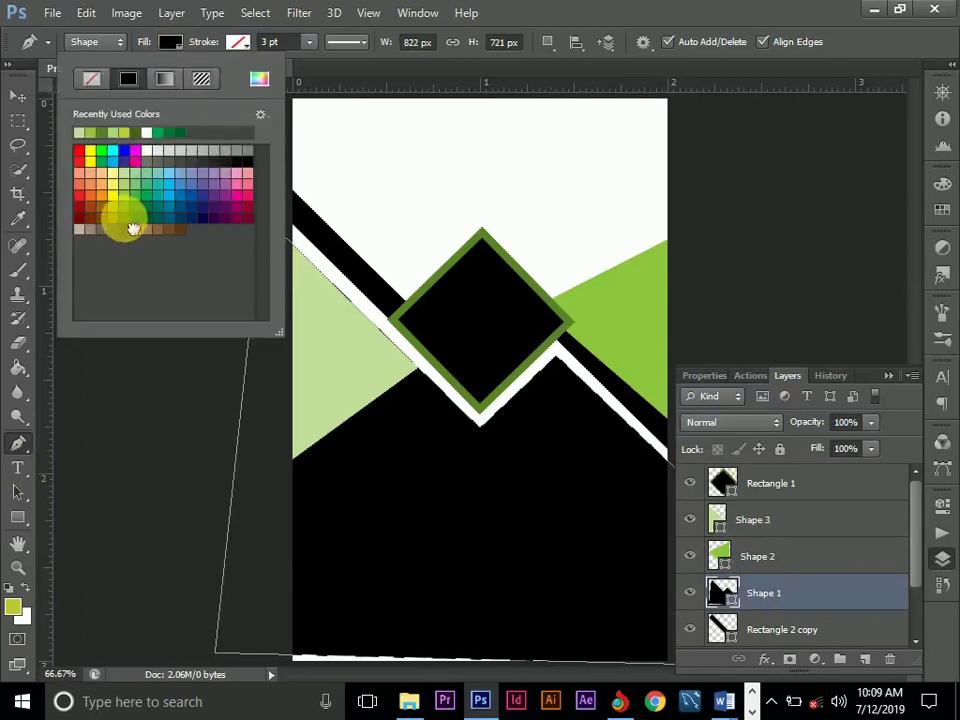
pyautogui.click(126, 220)
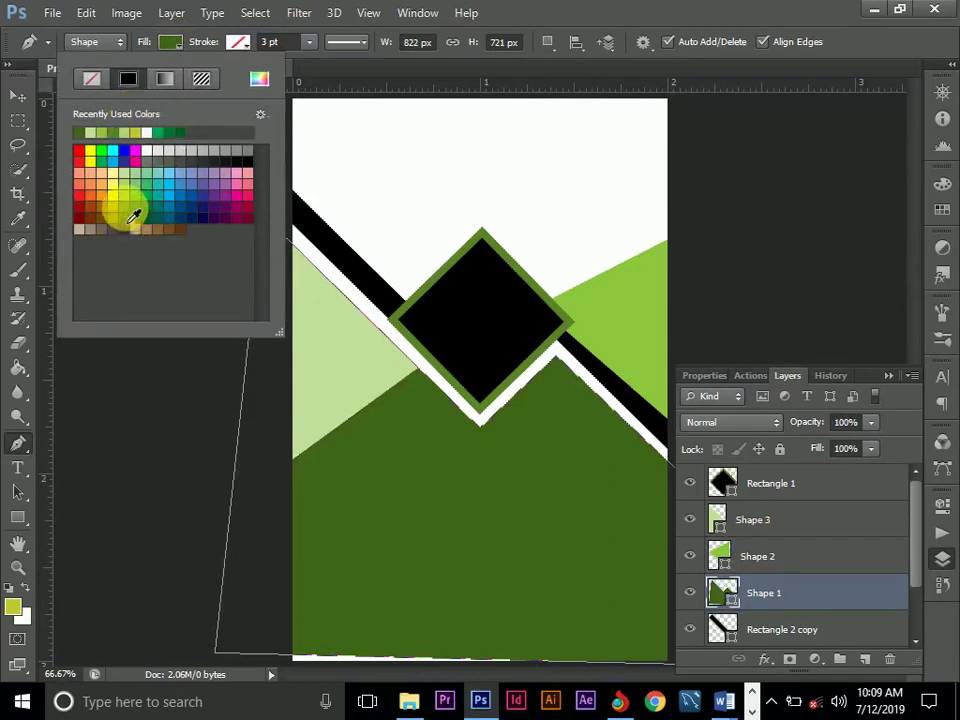
pyautogui.click(129, 219)
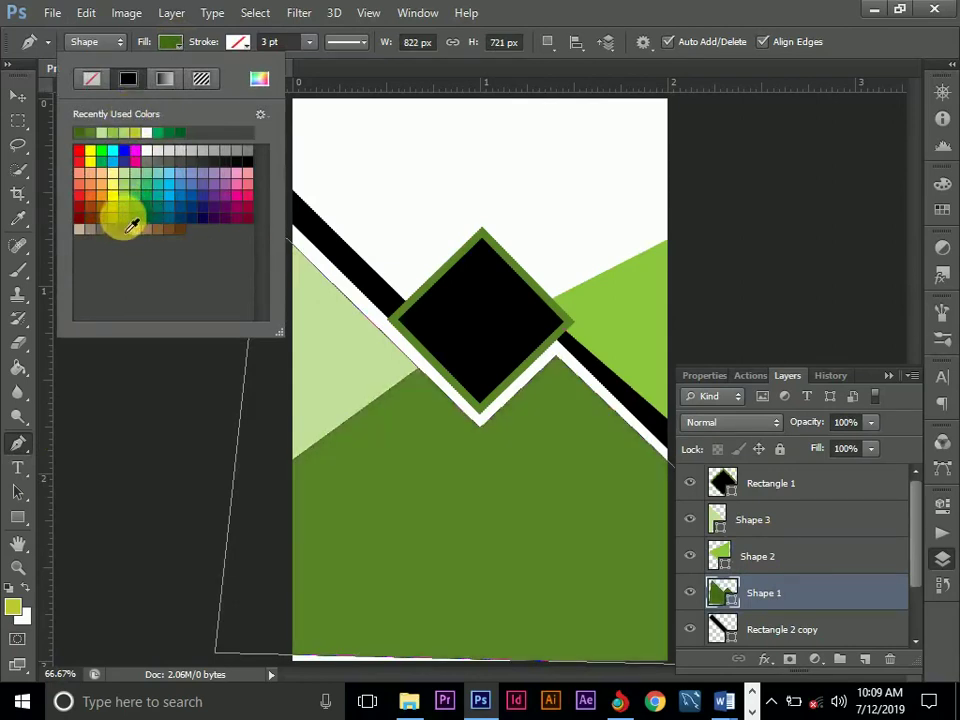
pyautogui.click(128, 217)
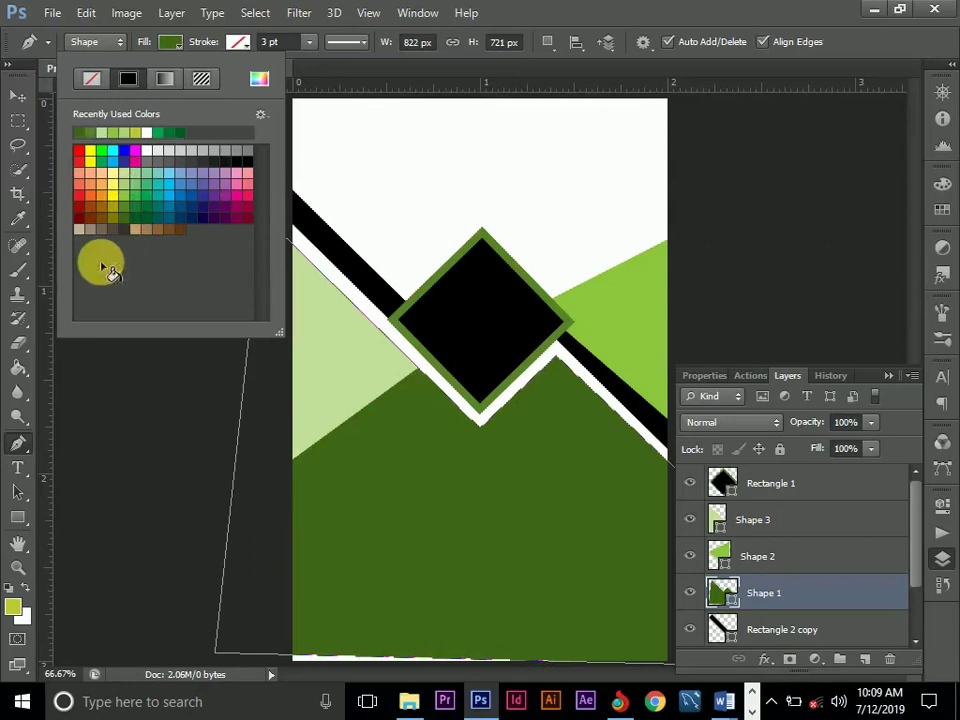
pyautogui.click(888, 377)
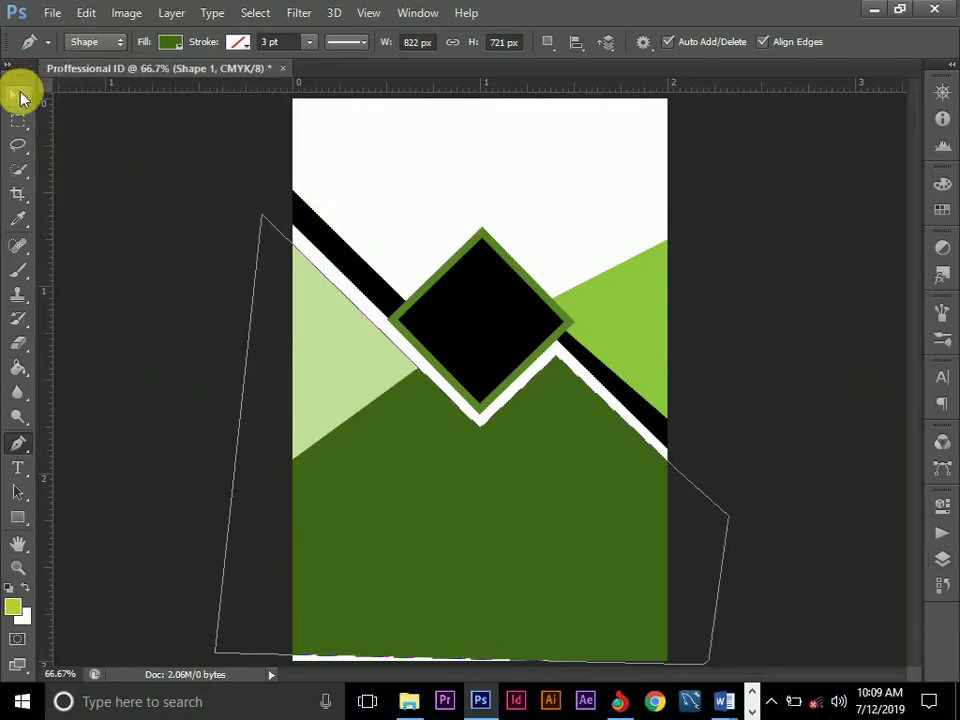
pyautogui.click(19, 96)
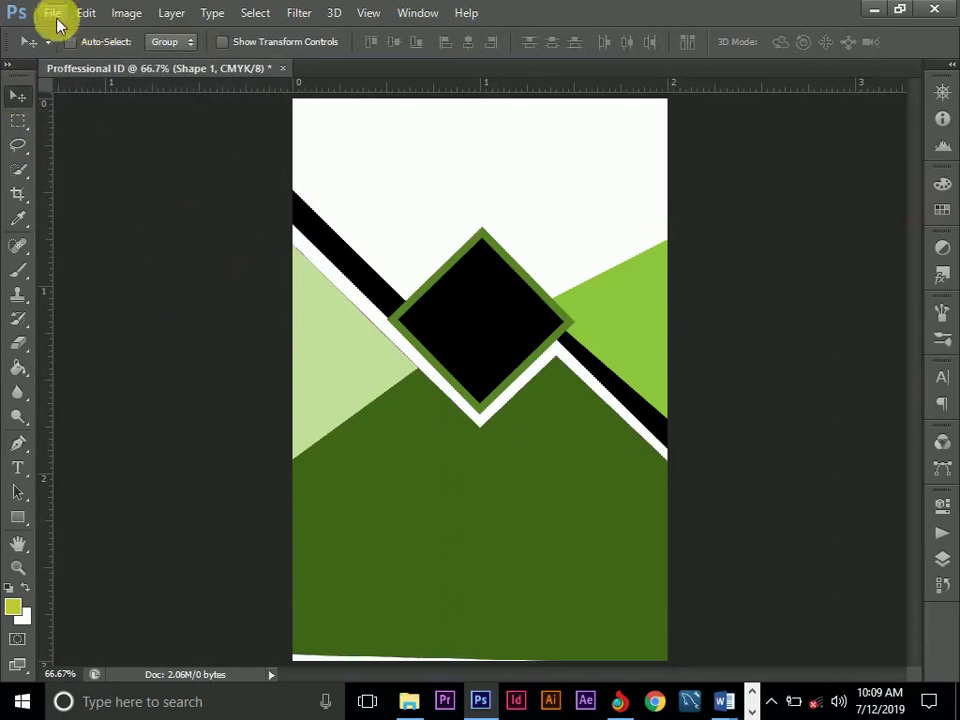
# Step: Open 14132THIS.jpg and drag the portrait onto the ID card document
pyautogui.click(55, 15)
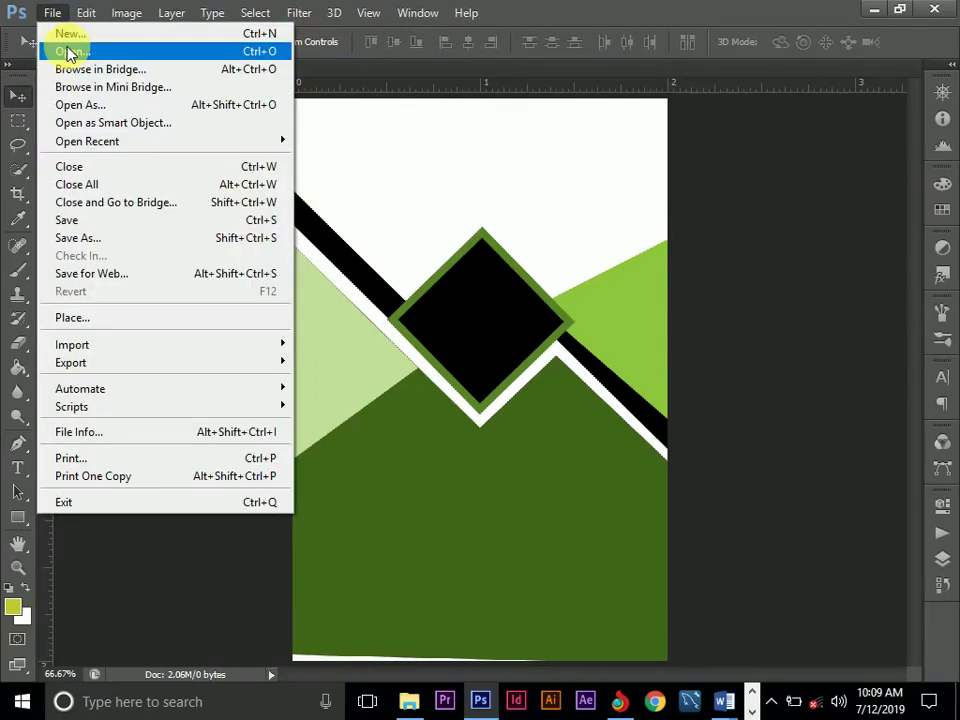
pyautogui.click(68, 52)
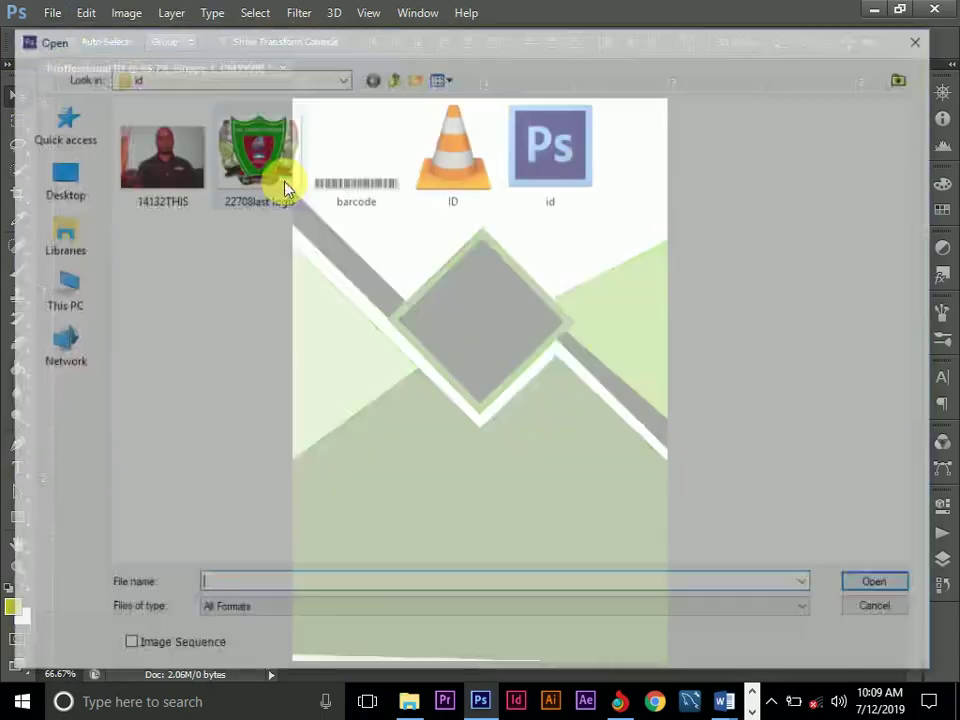
pyautogui.click(160, 158)
pyautogui.click(902, 586)
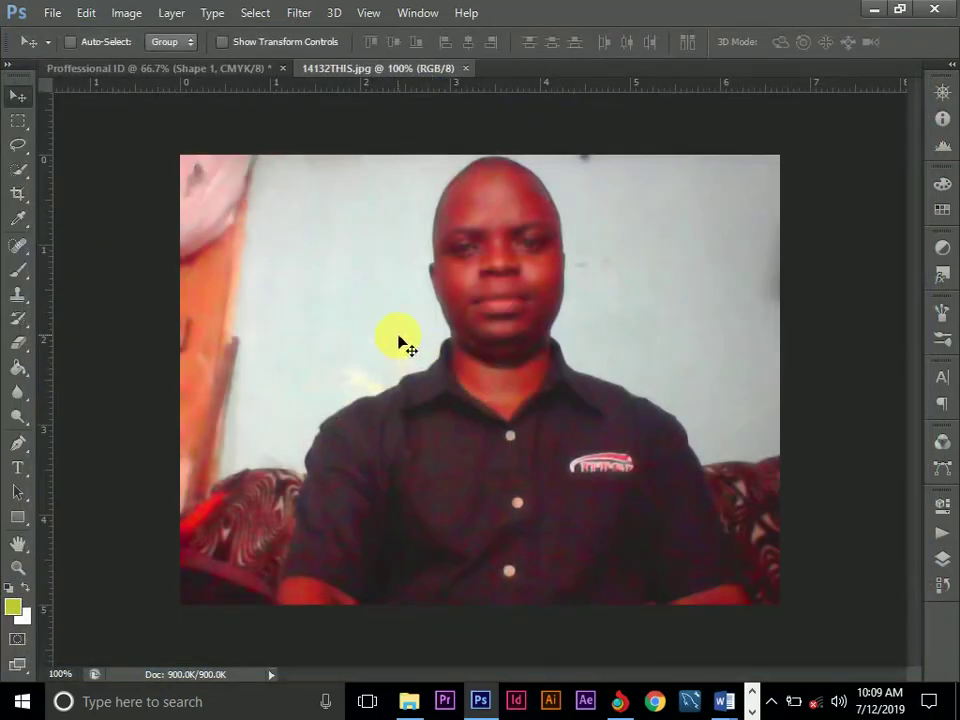
pyautogui.click(176, 70)
pyautogui.moveTo(176, 72); pyautogui.dragTo(443, 274)
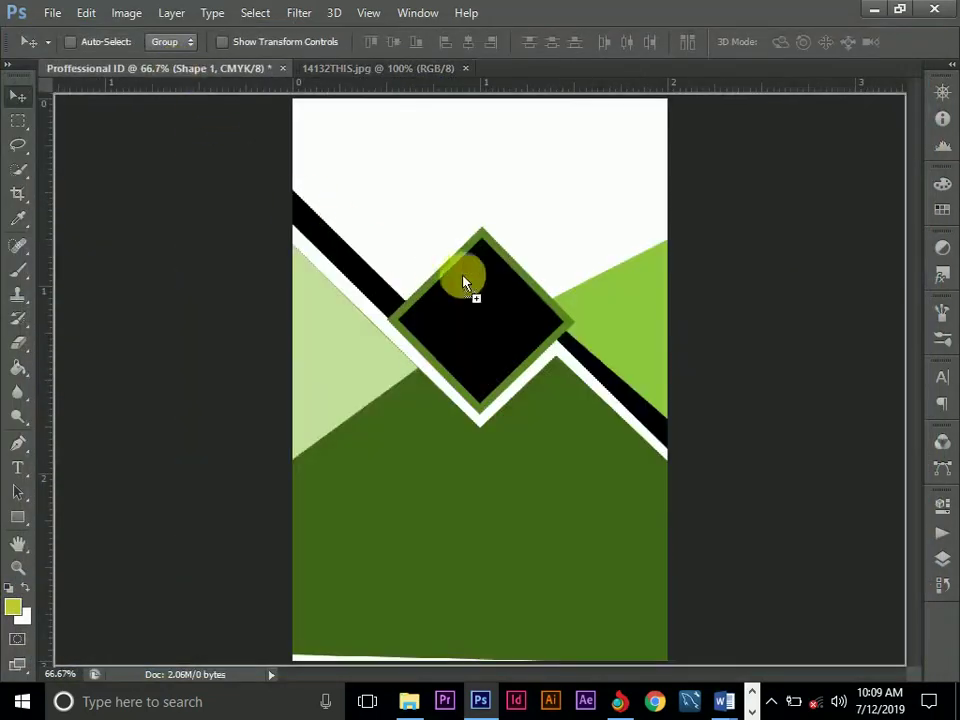
pyautogui.moveTo(475, 262); pyautogui.dragTo(478, 266)
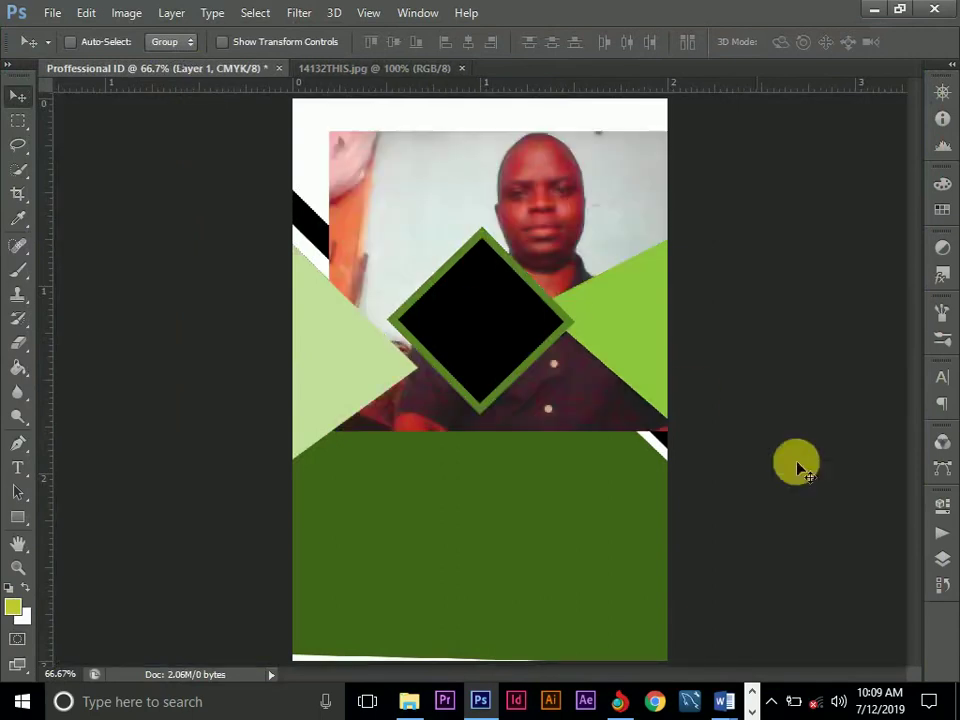
# Step: Move the photo layer to the top and clip it into the diamond, centring the face
pyautogui.click(942, 560)
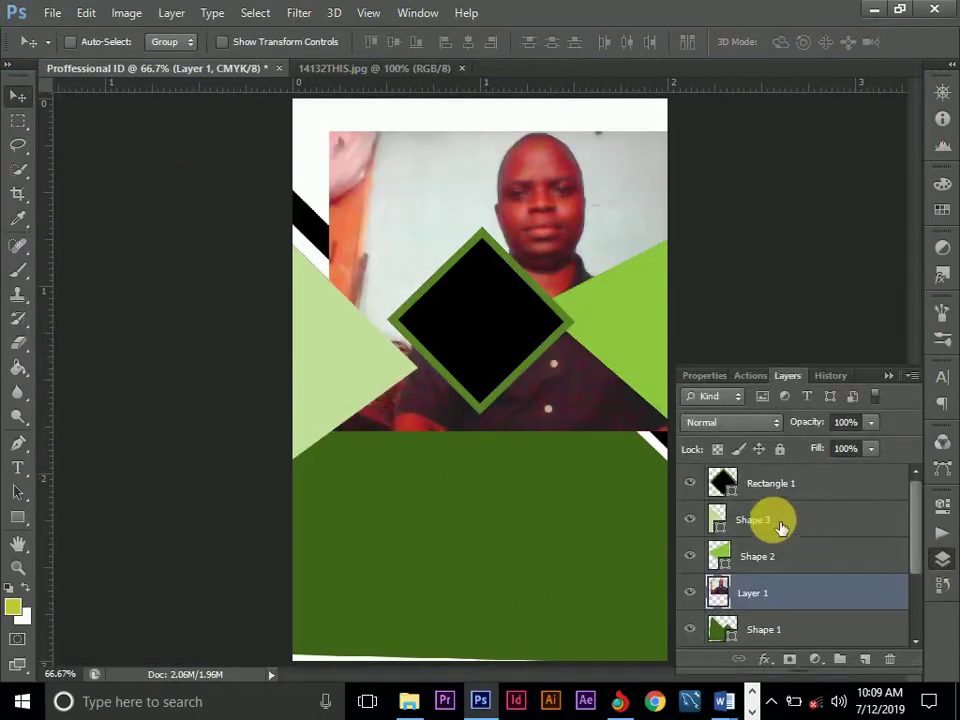
pyautogui.moveTo(816, 598); pyautogui.dragTo(815, 478)
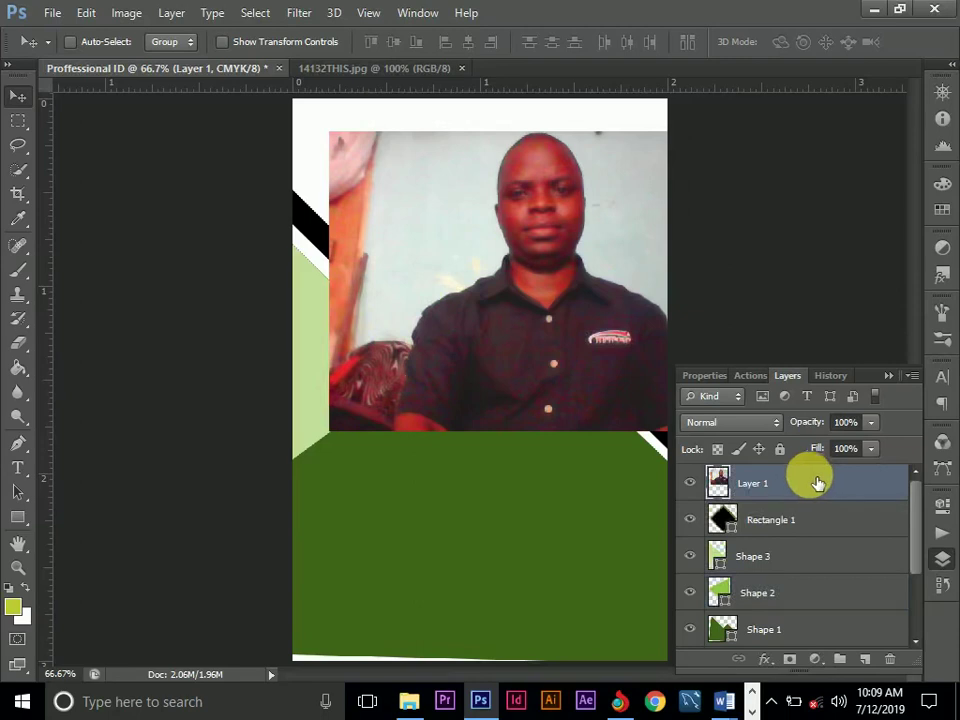
pyautogui.moveTo(568, 281); pyautogui.dragTo(520, 330)
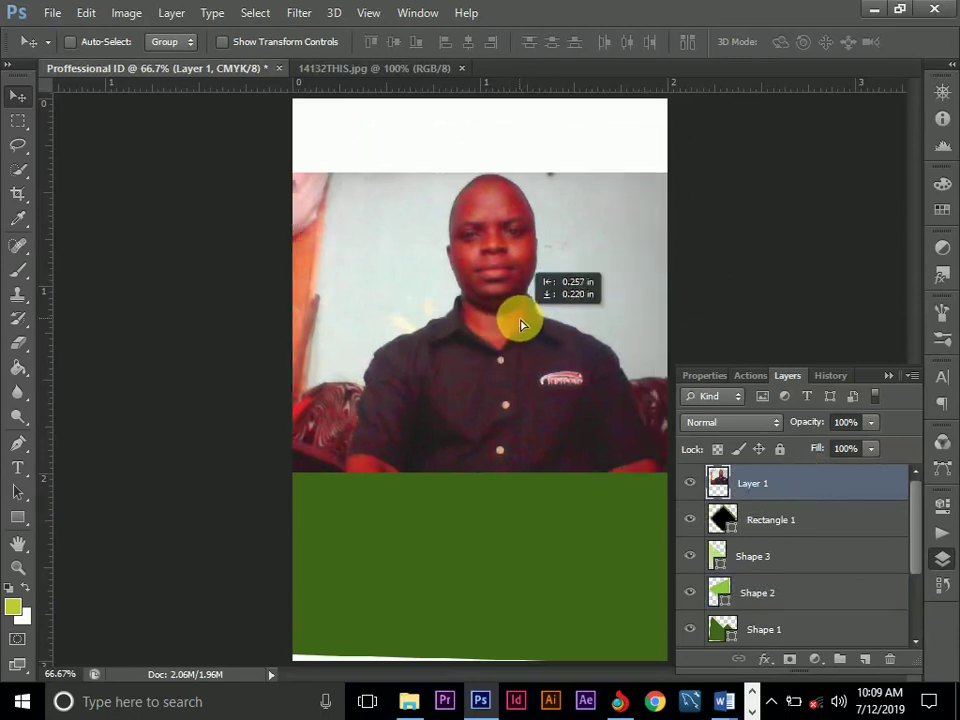
pyautogui.rightClick(778, 480)
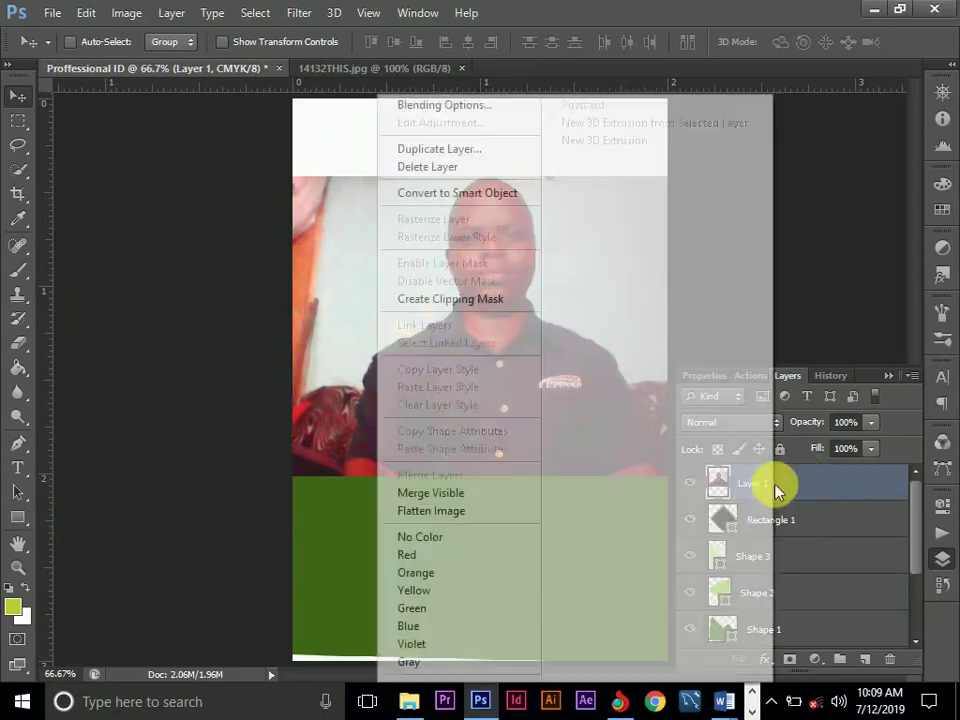
pyautogui.click(460, 302)
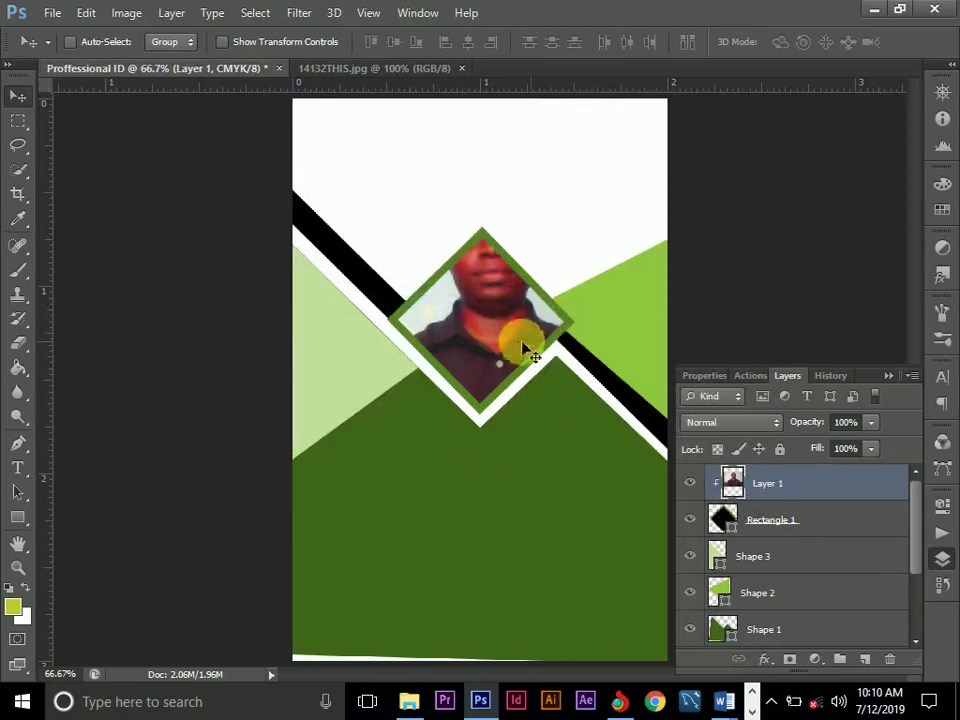
pyautogui.moveTo(501, 320); pyautogui.dragTo(484, 350)
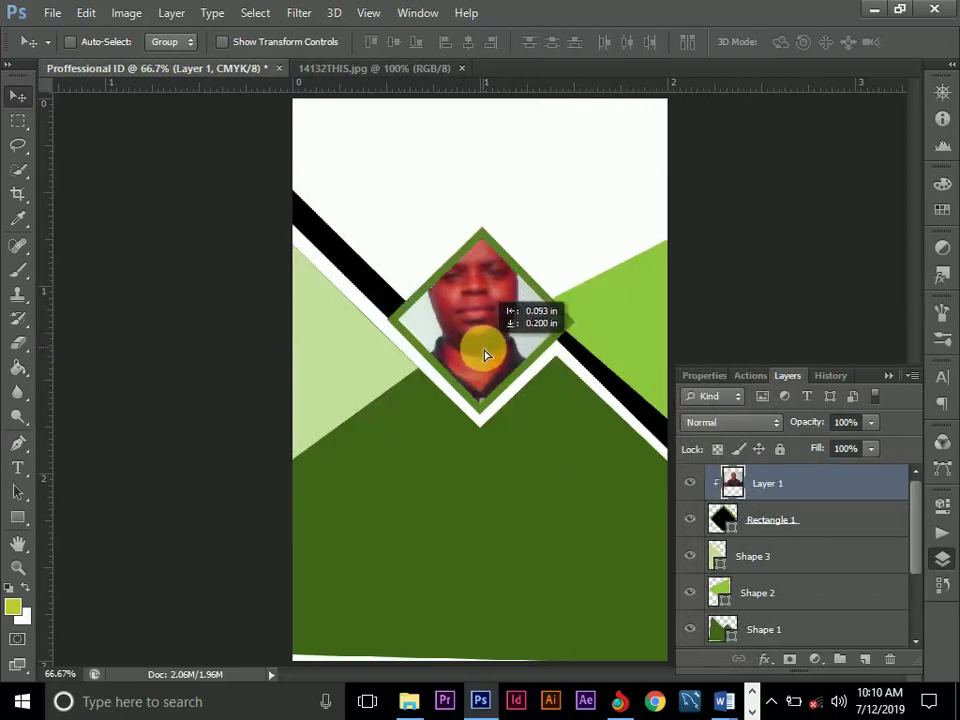
pyautogui.click(87, 13)
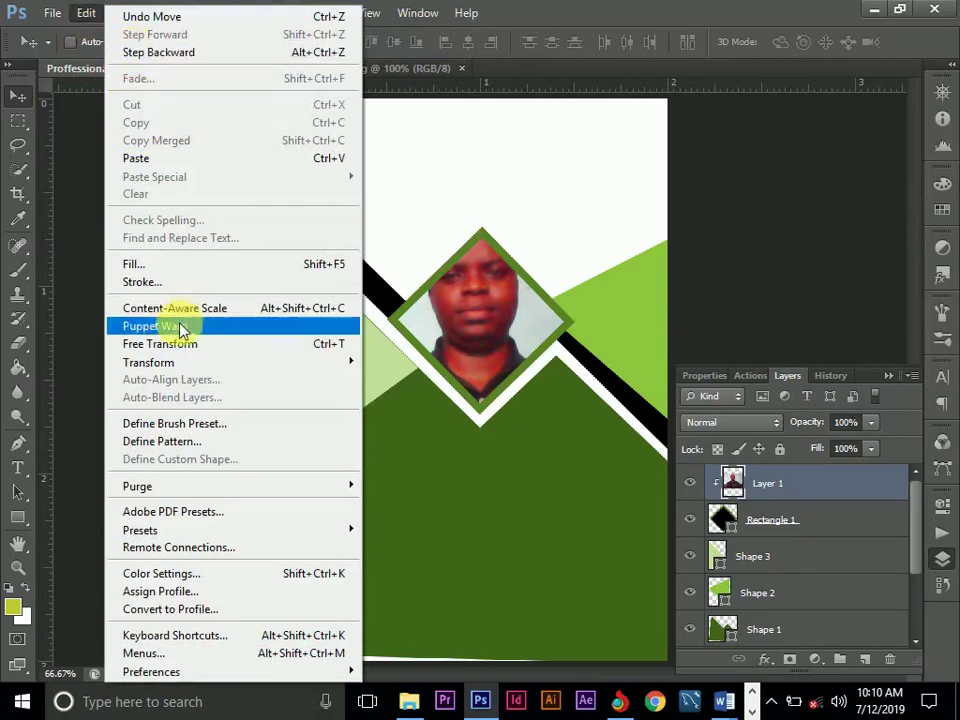
# Step: Scale the portrait to about 58% and nudge it so head and shoulders fill the diamond
pyautogui.click(208, 344)
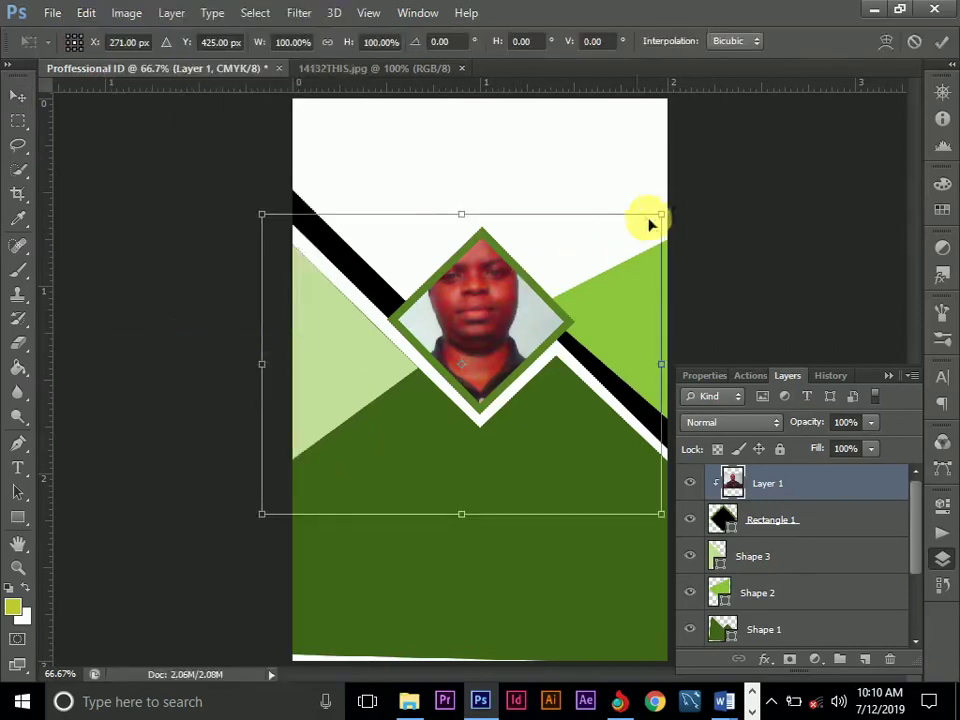
pyautogui.moveTo(664, 217); pyautogui.dragTo(577, 275)
pyautogui.moveTo(521, 326); pyautogui.dragTo(537, 286)
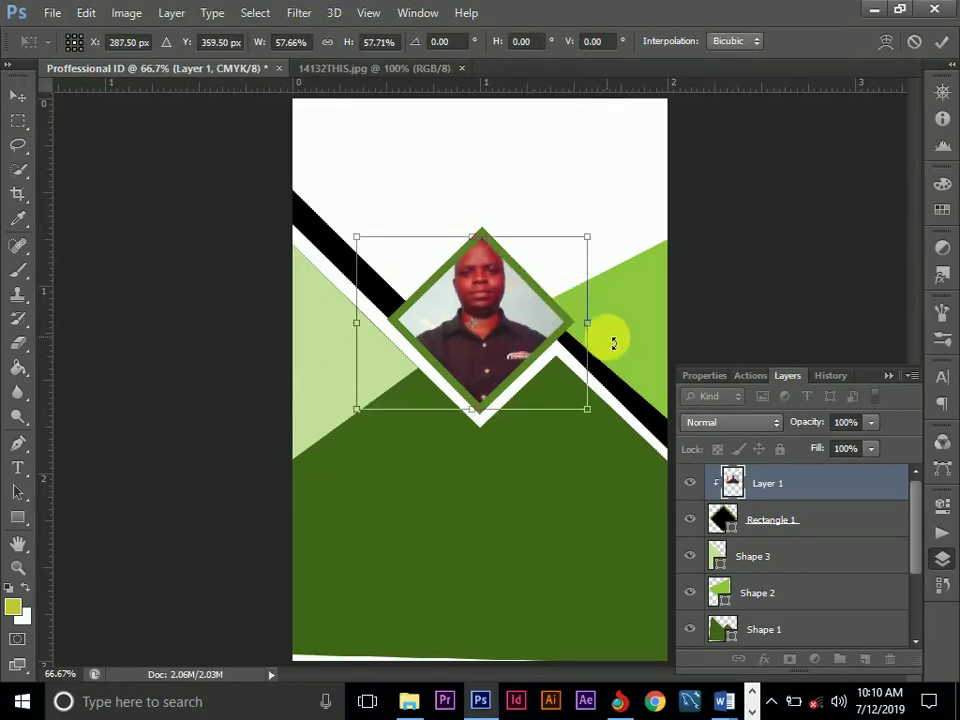
pyautogui.press('Down')
pyautogui.press('Down')
pyautogui.press('Down')
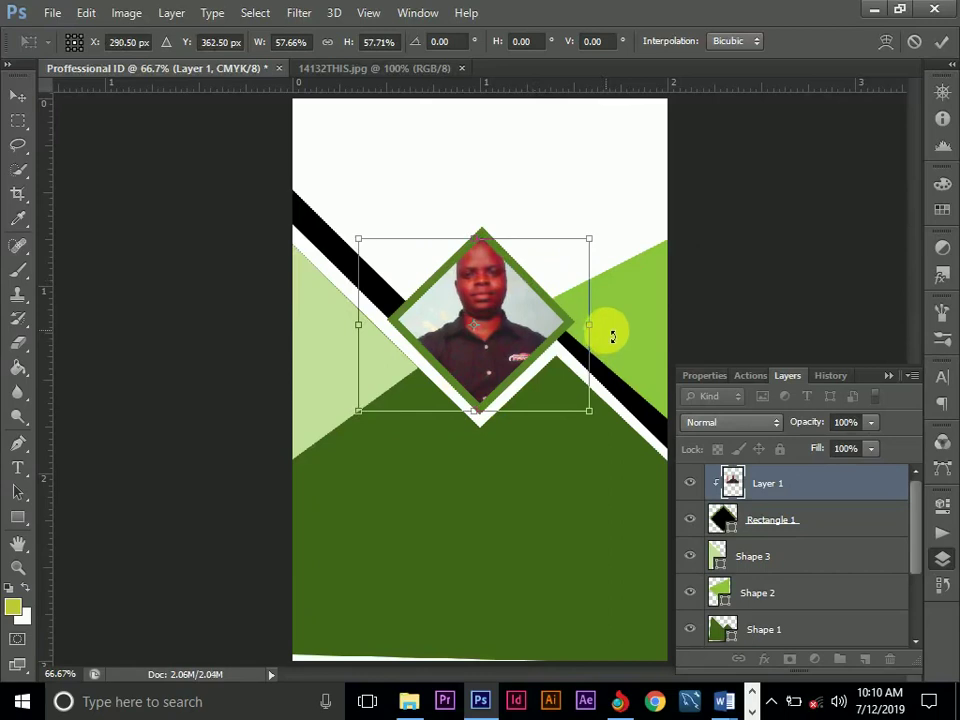
pyautogui.press('Left')
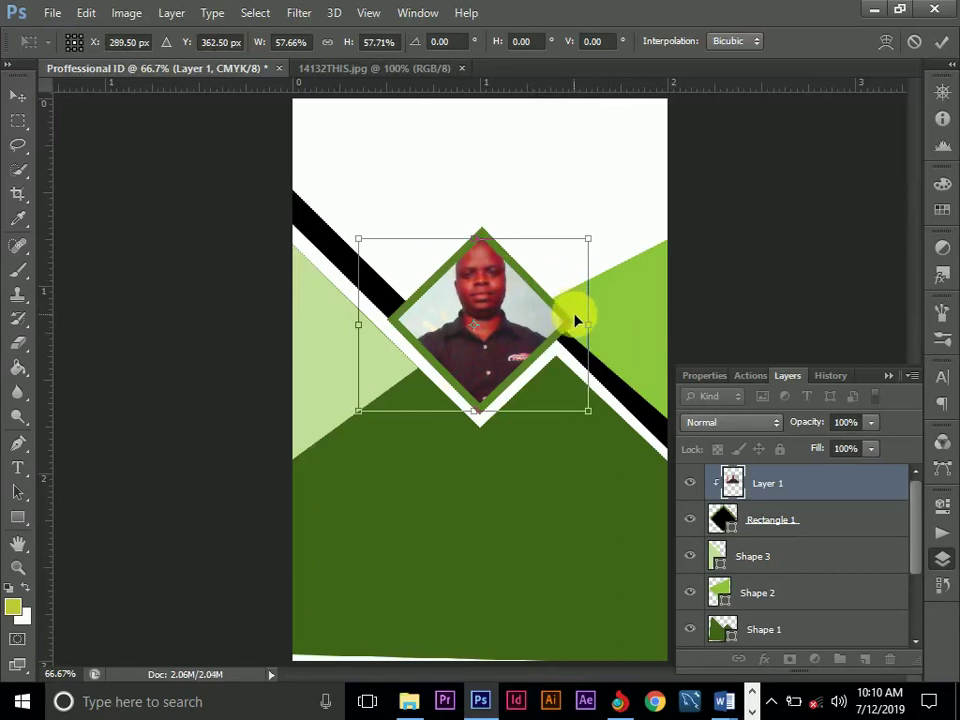
pyautogui.click(941, 41)
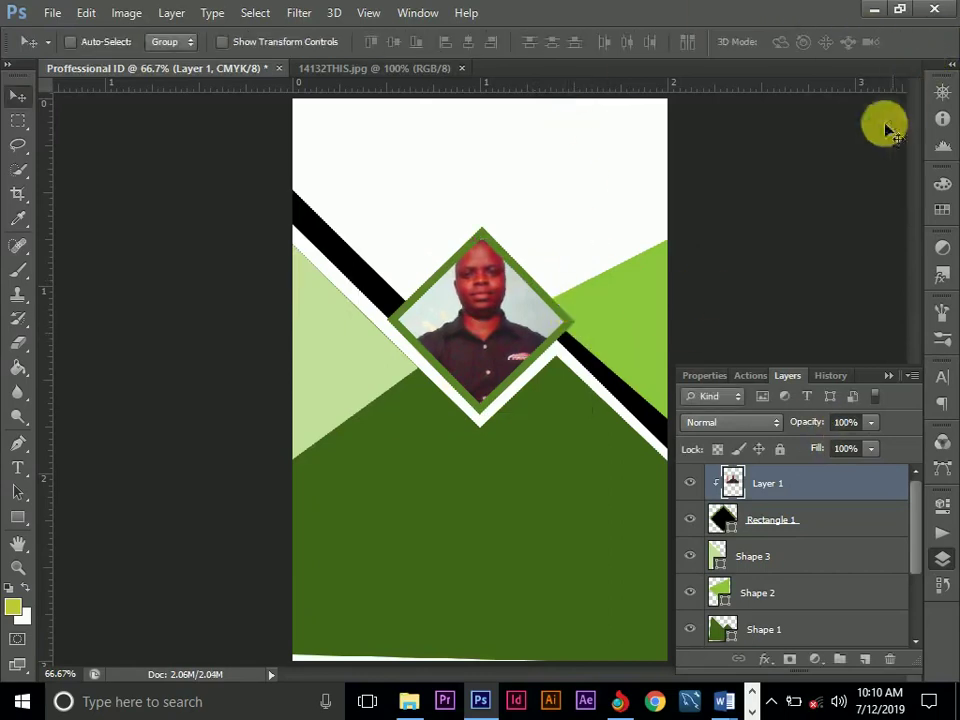
# Step: Shift Shape 1 one pixel down and two right, widening the white band
pyautogui.click(821, 311)
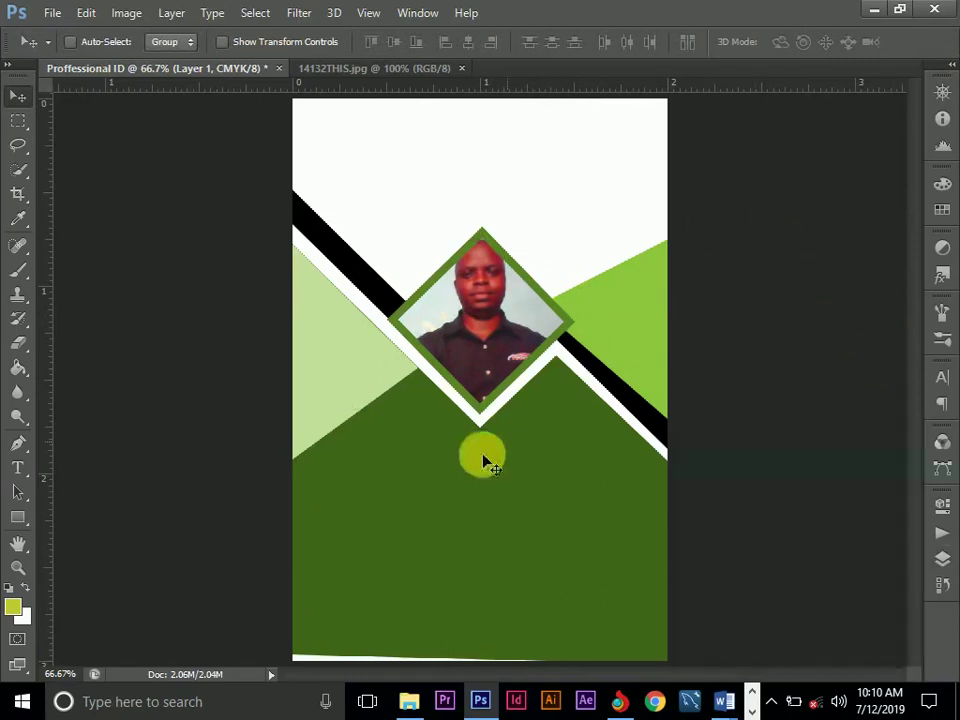
pyautogui.click(942, 559)
pyautogui.click(778, 636)
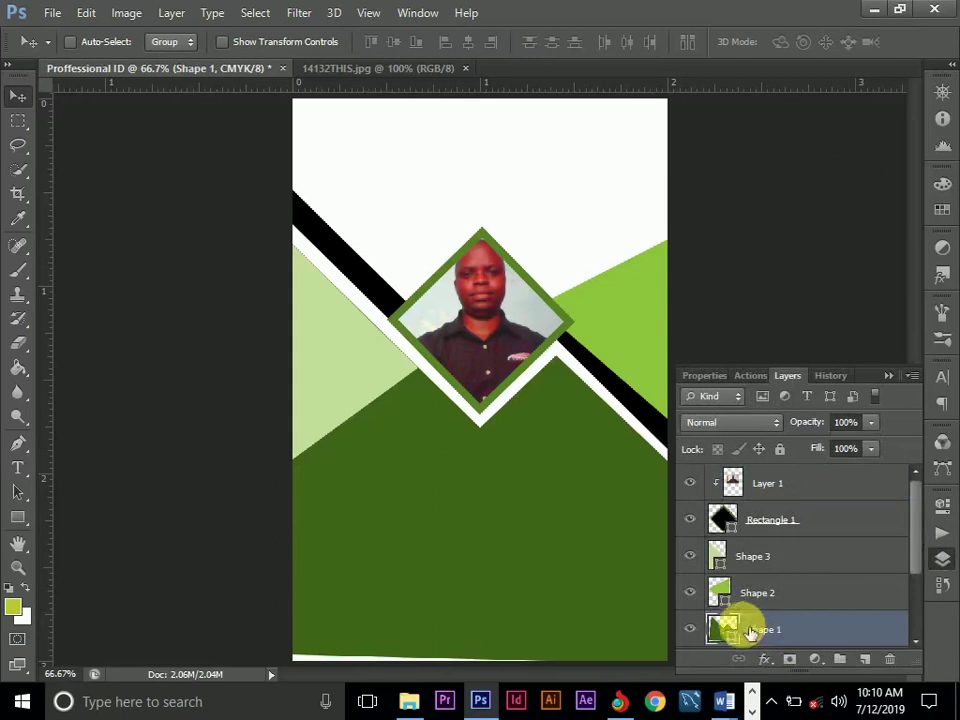
pyautogui.moveTo(432, 535); pyautogui.dragTo(435, 537)
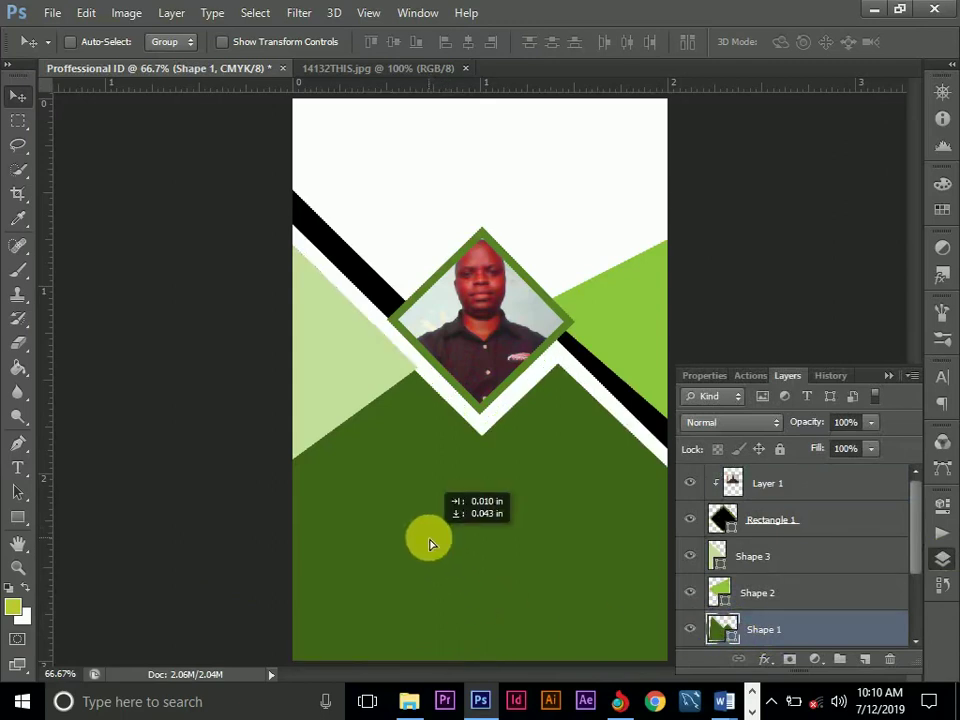
pyautogui.press('Down')
pyautogui.press('Down')
pyautogui.press('Down')
pyautogui.press('Down')
pyautogui.press('Down')
pyautogui.press('Down')
pyautogui.press('Down')
pyautogui.press('Down')
pyautogui.press('Down')
pyautogui.press('Down')
pyautogui.press('Down')
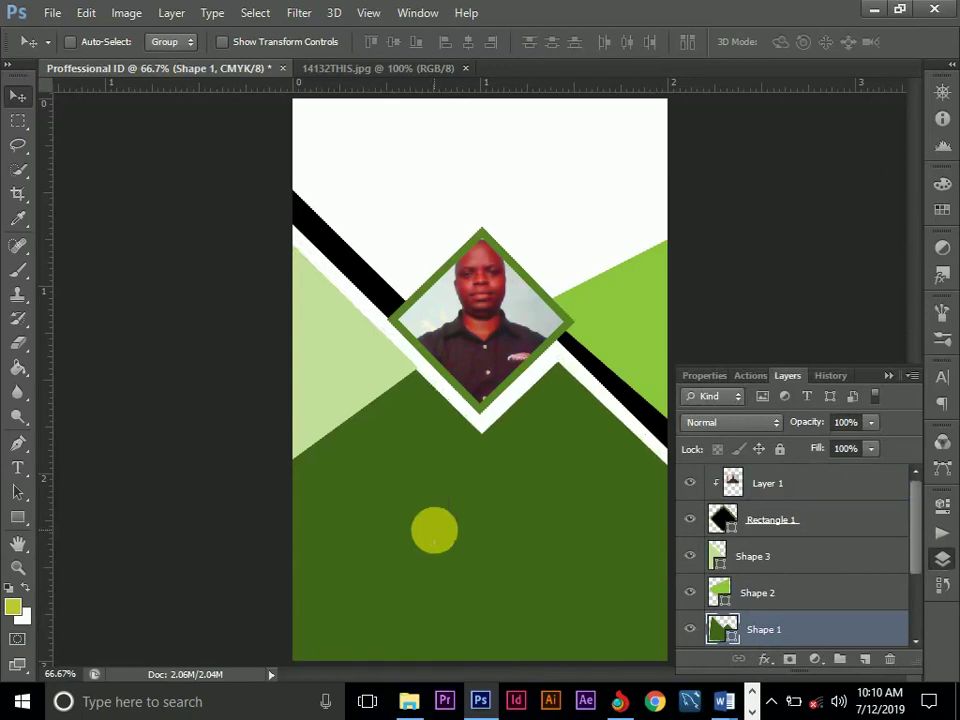
pyautogui.press('Right')
pyautogui.press('Right')
pyautogui.press('Right')
pyautogui.press('Right')
pyautogui.press('Right')
pyautogui.press('Right')
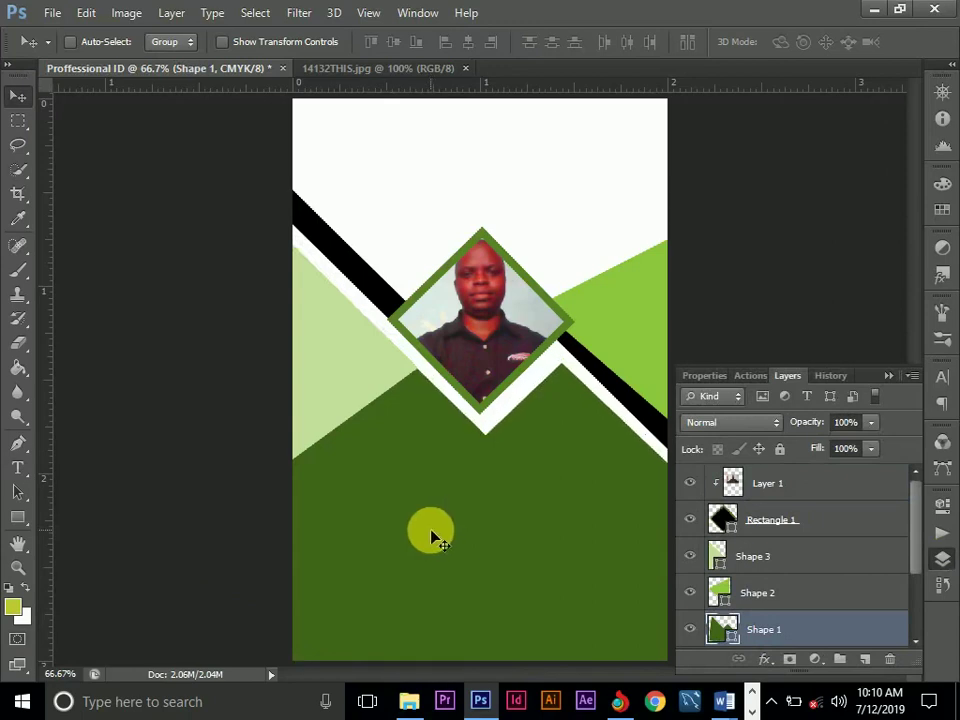
pyautogui.press('Right')
pyautogui.press('Right')
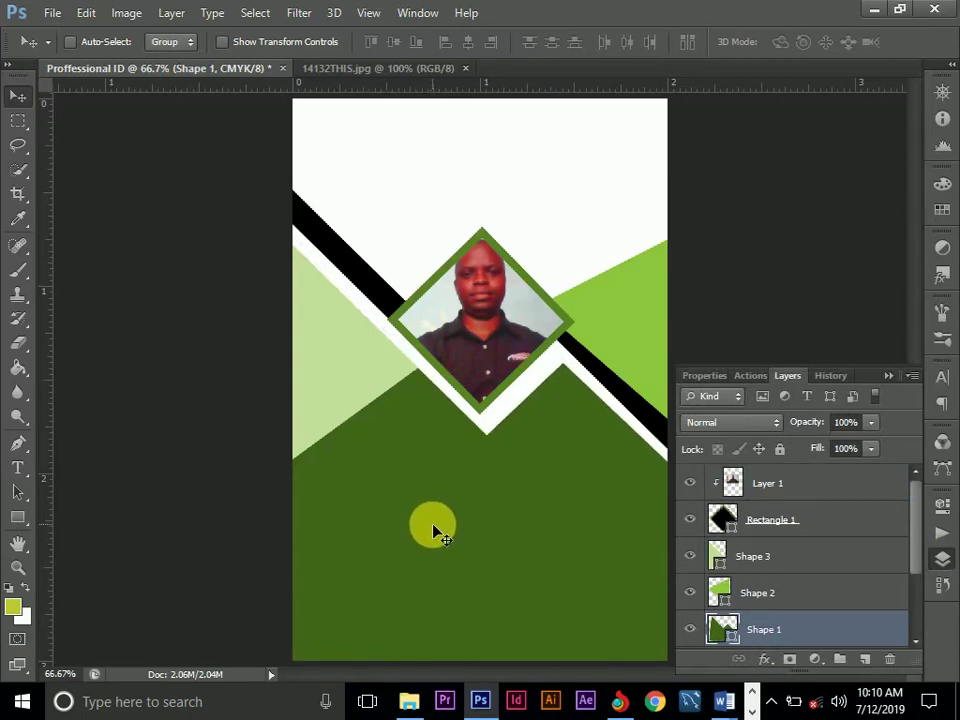
pyautogui.click(887, 375)
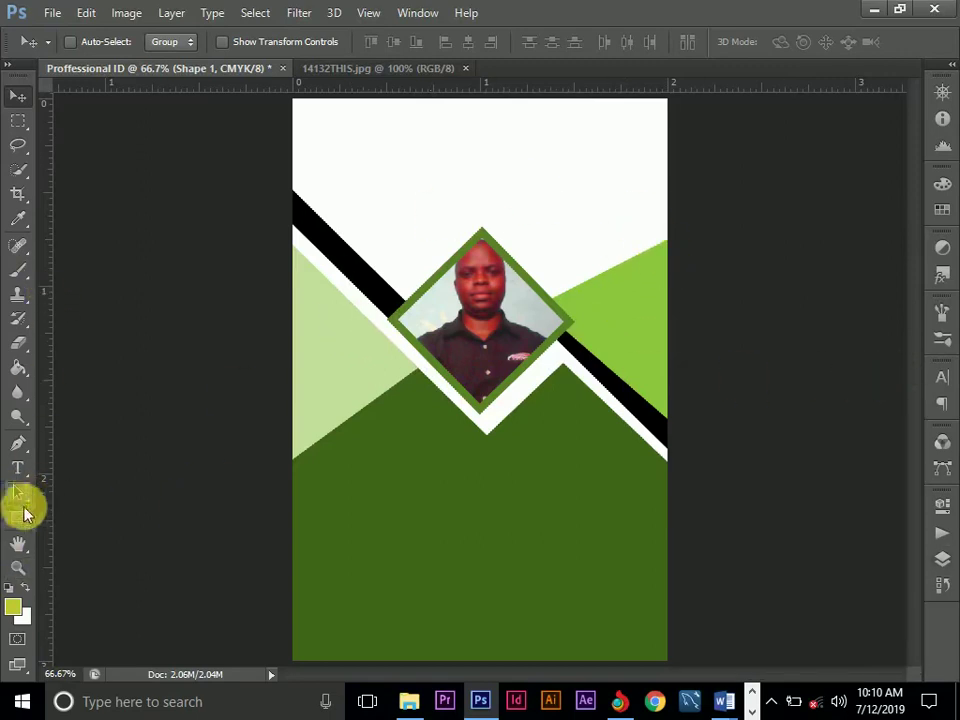
# Step: Draw a thin rectangle along the card's bottom and move its layer above Rectangle 1
pyautogui.click(18, 520)
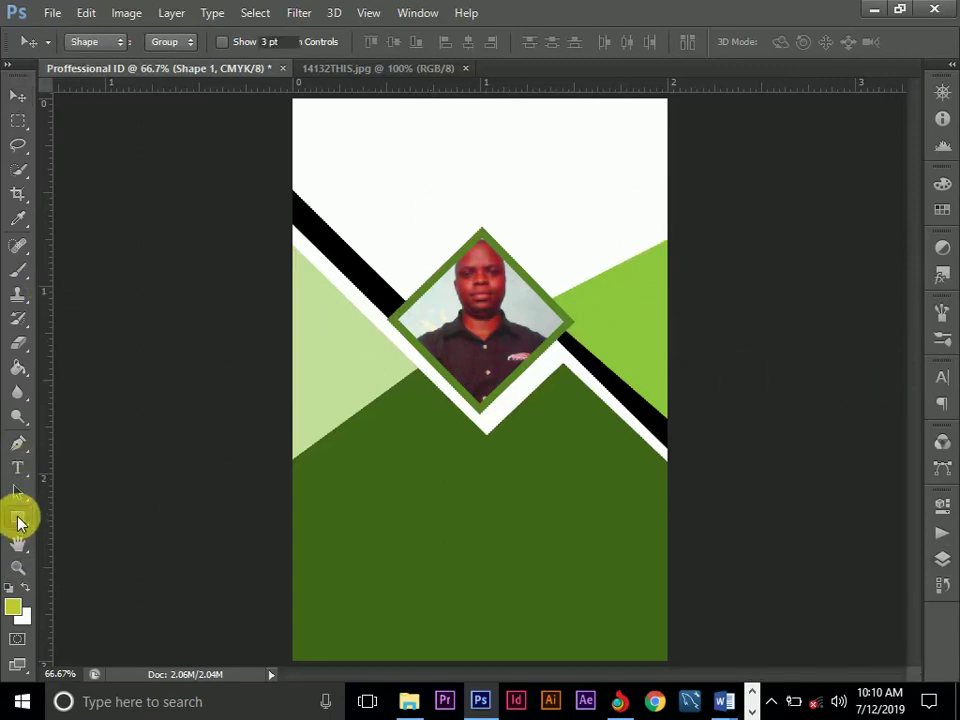
pyautogui.click(80, 512)
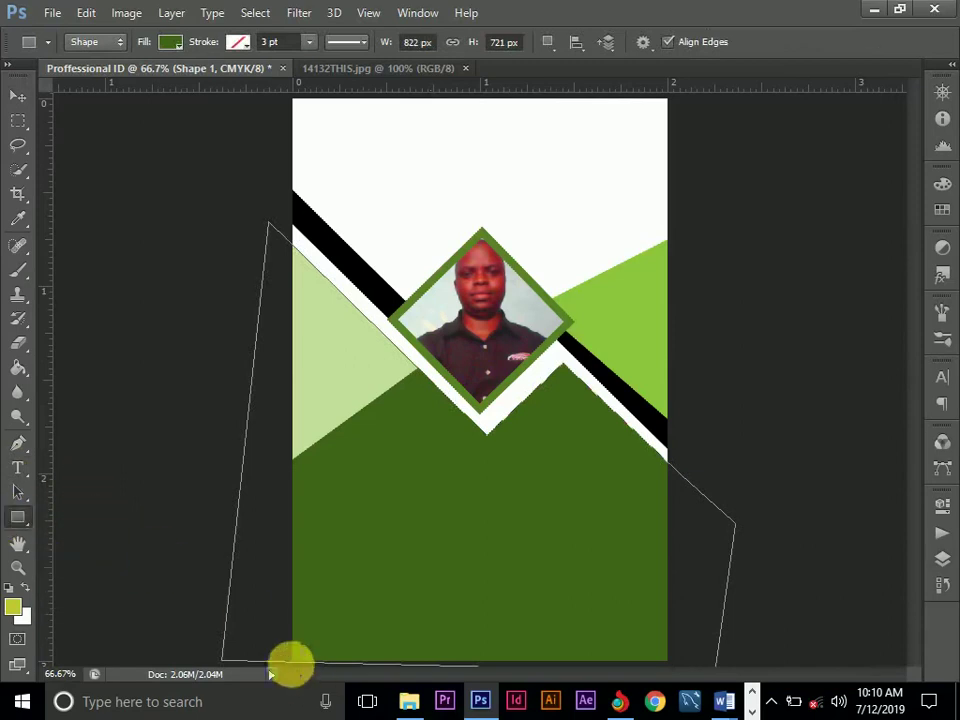
pyautogui.moveTo(280, 641); pyautogui.dragTo(489, 655)
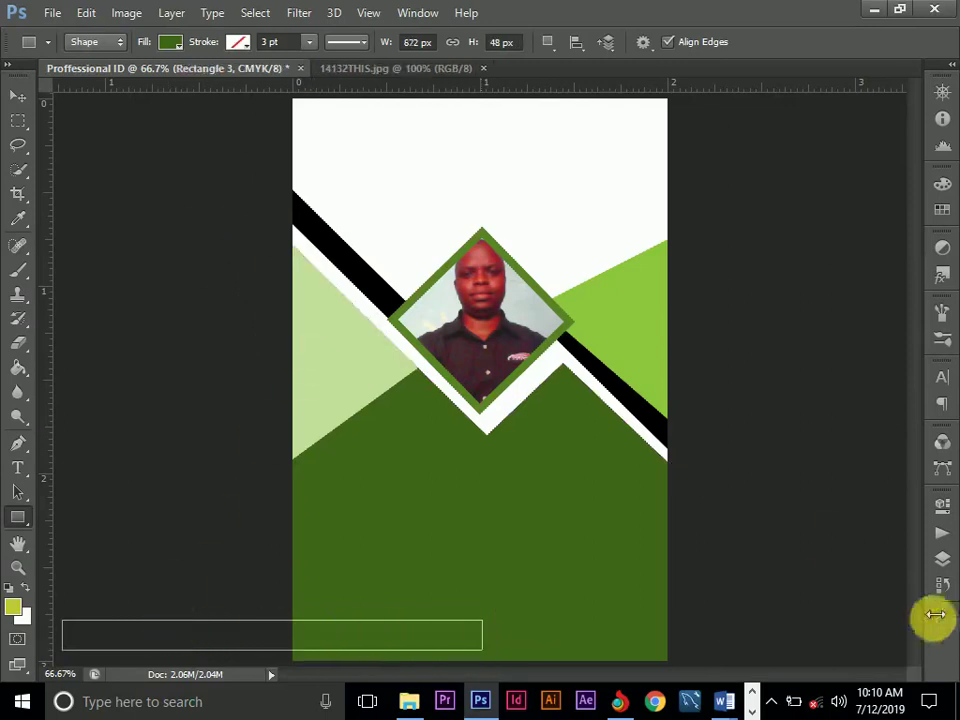
pyautogui.click(940, 557)
pyautogui.moveTo(804, 628)
pyautogui.mouseDown()
pyautogui.moveTo(820, 462)
pyautogui.moveTo(810, 514)
pyautogui.mouseUp()
pyautogui.moveTo(820, 634)
pyautogui.mouseDown()
pyautogui.moveTo(825, 484)
pyautogui.moveTo(830, 589)
pyautogui.moveTo(827, 580)
pyautogui.mouseUp()
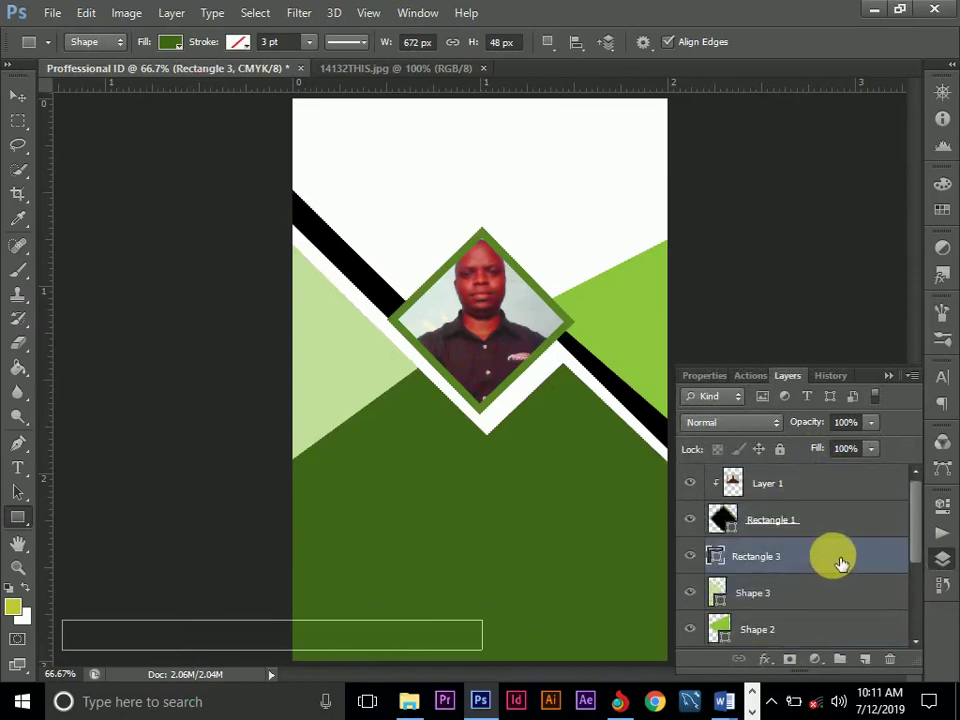
pyautogui.moveTo(840, 563); pyautogui.dragTo(831, 484)
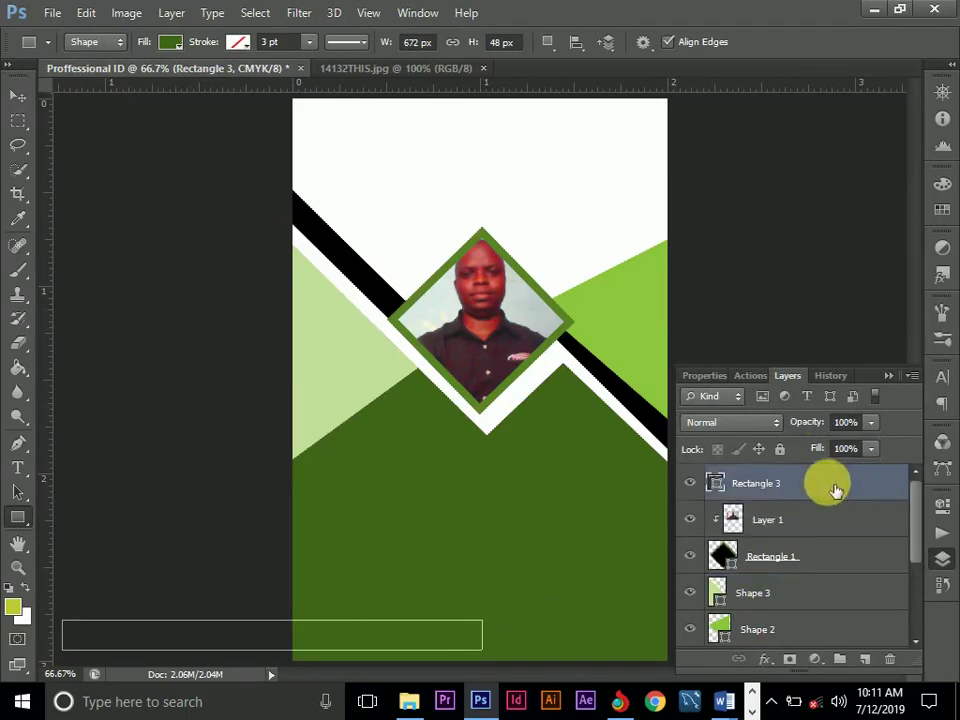
# Step: Fill the bottom bar black and position it across the card's full bottom edge
pyautogui.click(168, 41)
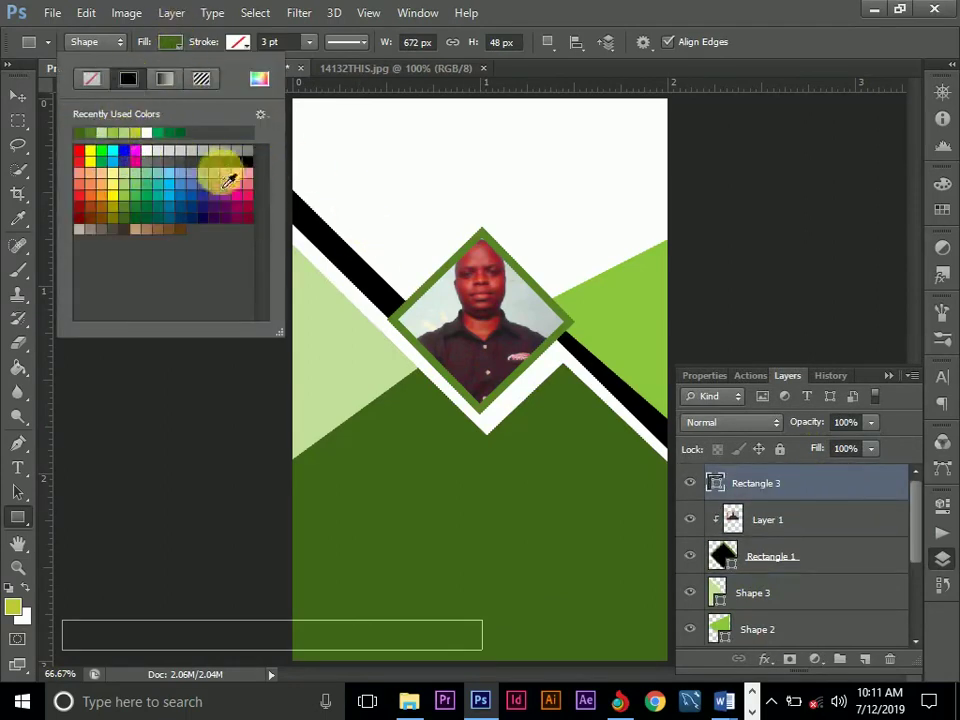
pyautogui.click(247, 154)
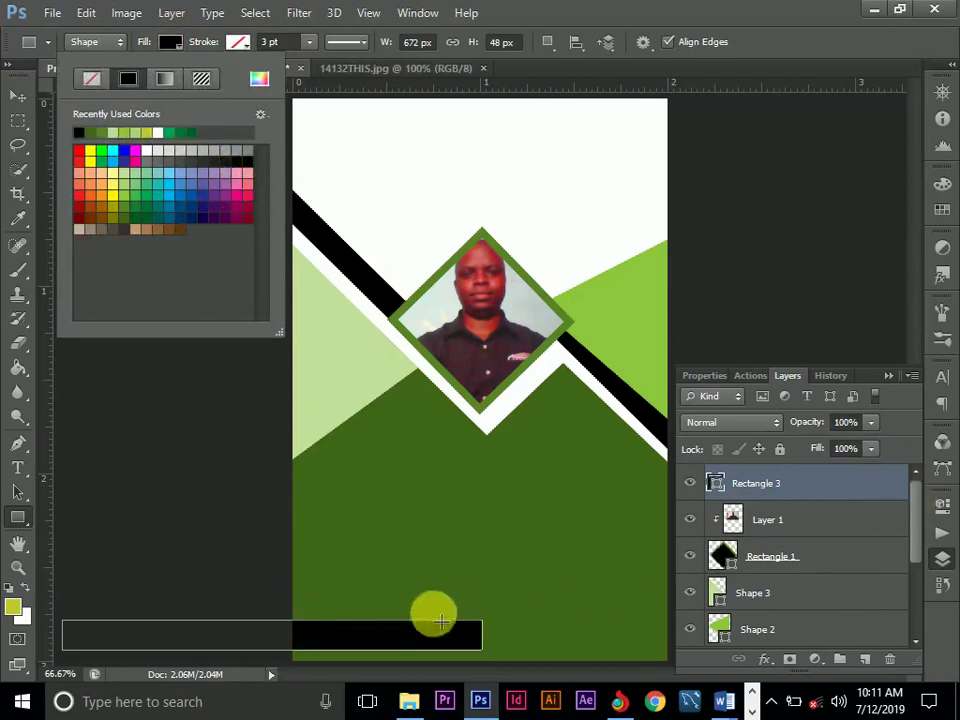
pyautogui.click(22, 92)
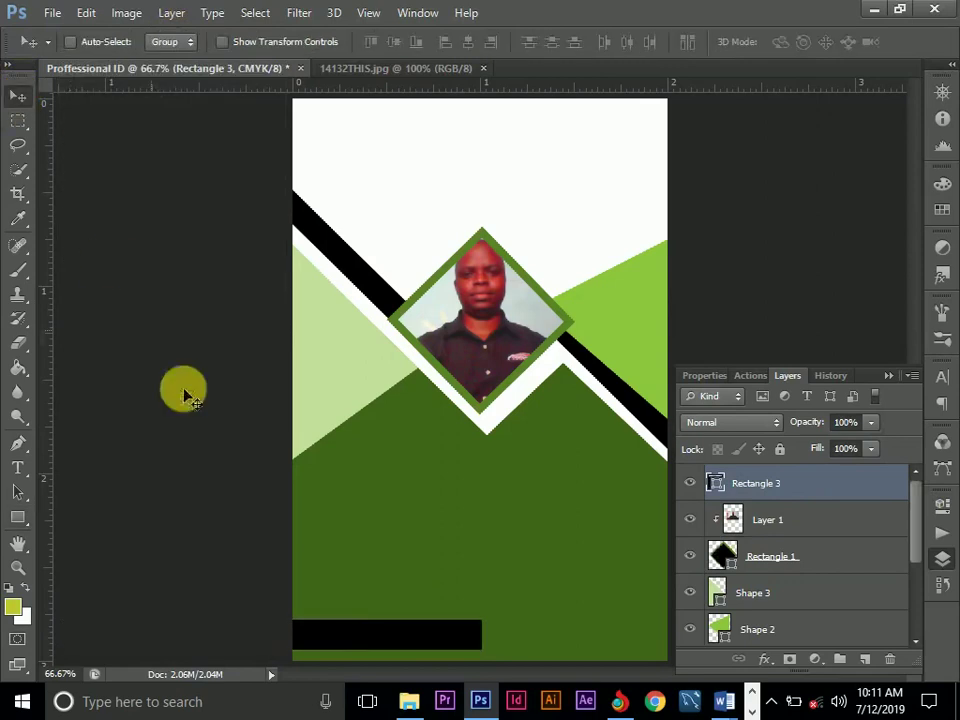
pyautogui.moveTo(343, 639); pyautogui.dragTo(535, 653)
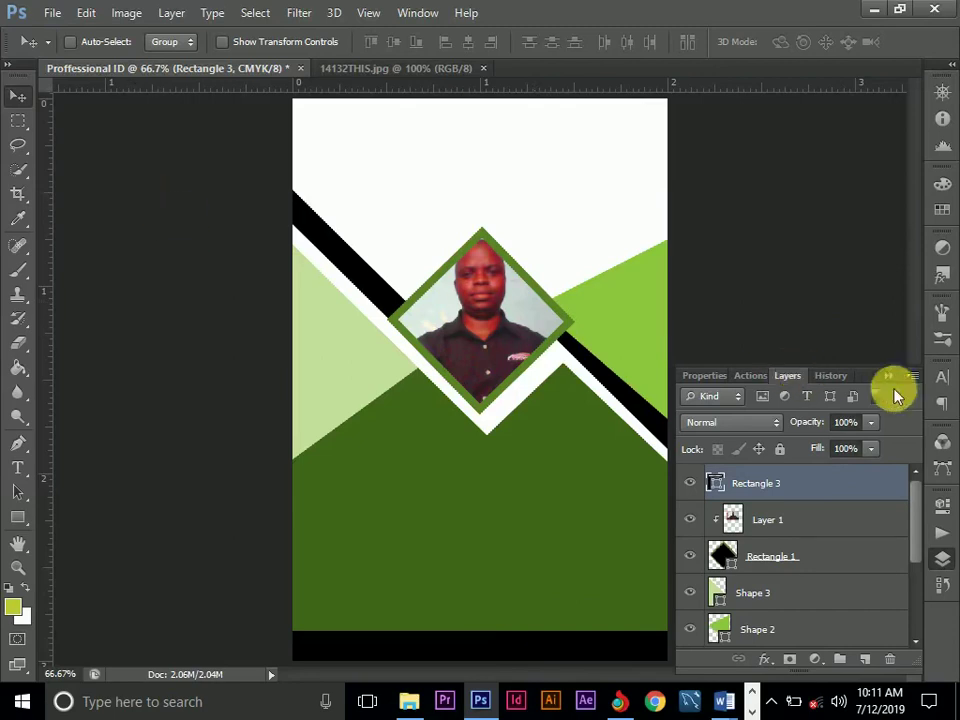
pyautogui.click(58, 14)
# Step: Open the barcode image and place it onto the card's black bottom strip
pyautogui.click(92, 51)
pyautogui.click(338, 166)
pyautogui.click(862, 590)
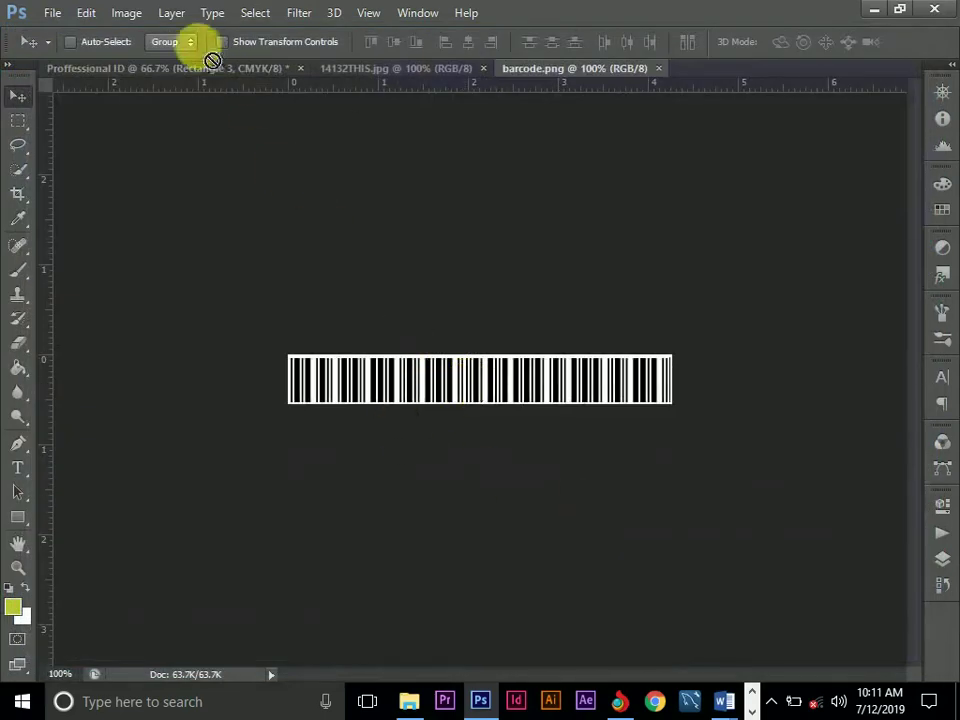
pyautogui.click(135, 73)
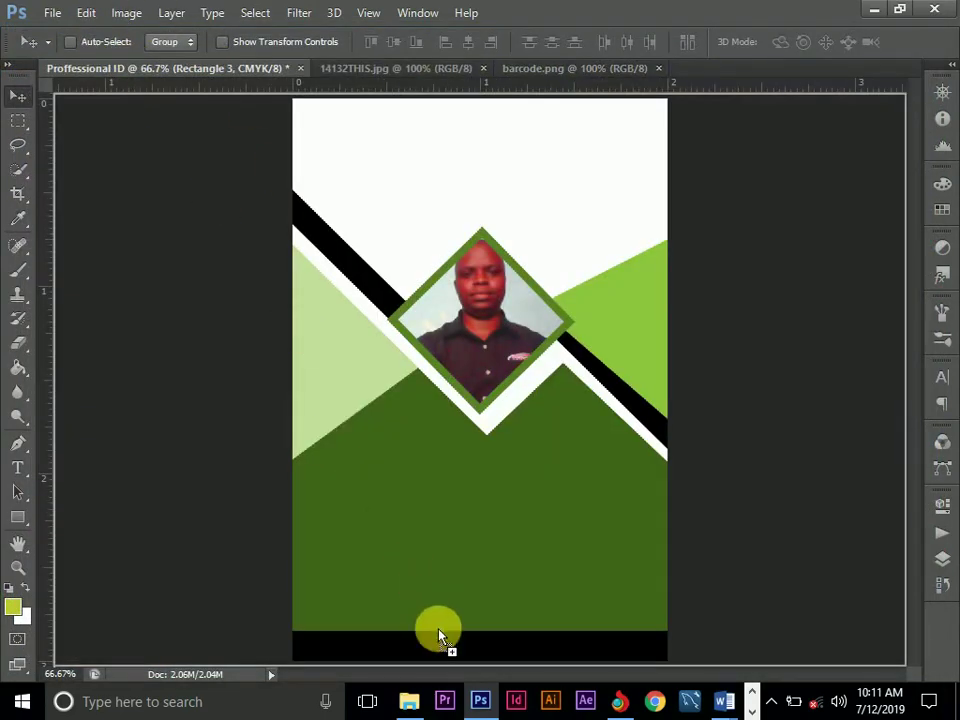
pyautogui.moveTo(457, 648); pyautogui.dragTo(461, 640)
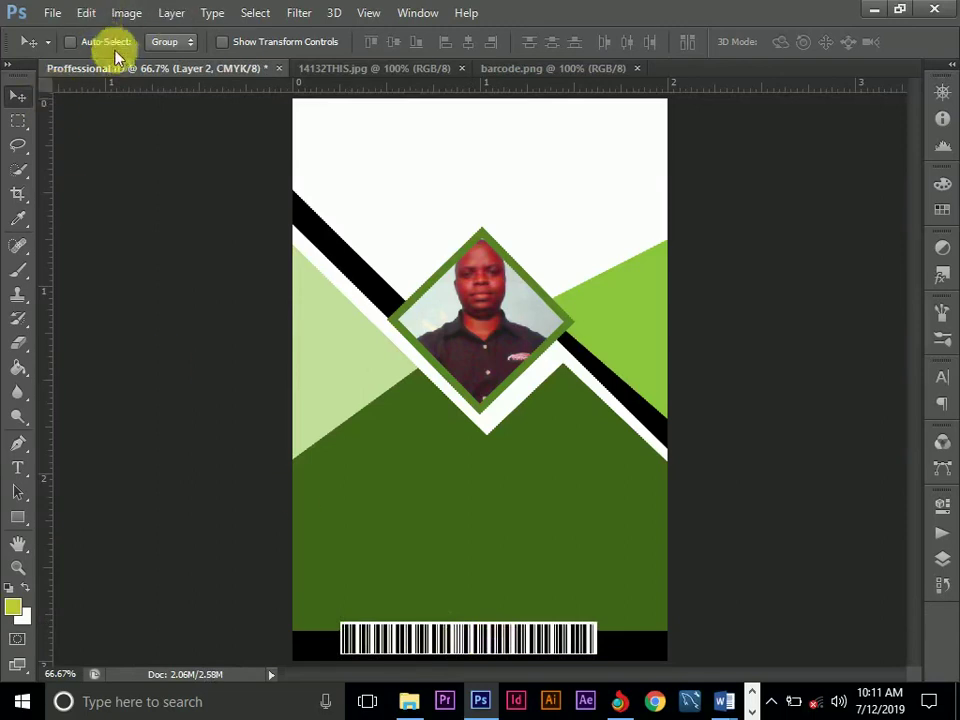
# Step: Free Transform the barcode shorter to fit within the strip and apply it
pyautogui.click(88, 14)
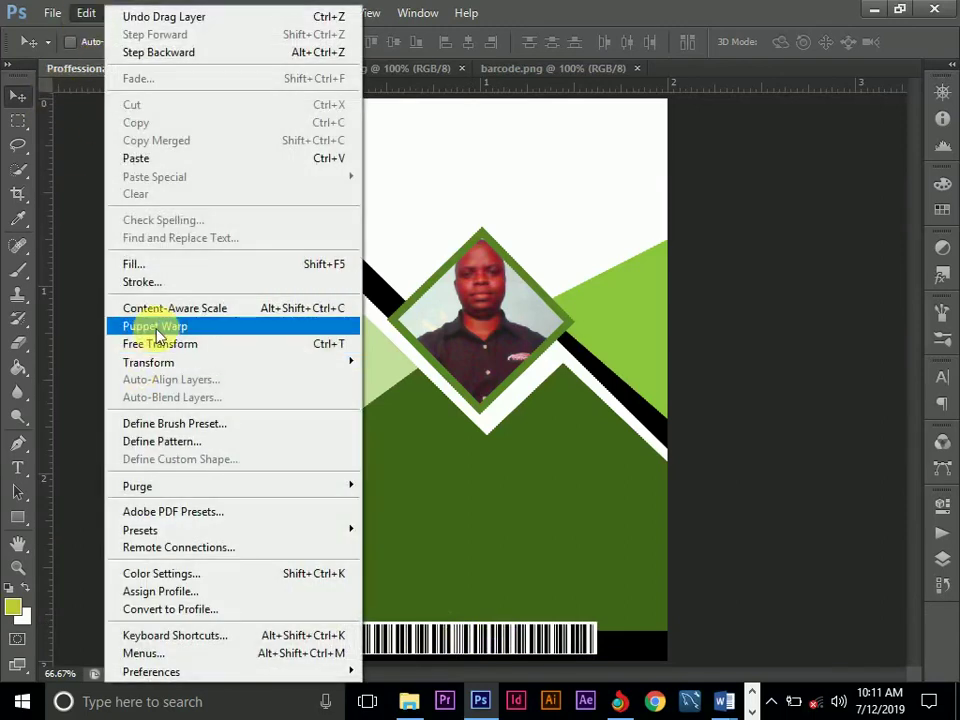
pyautogui.click(310, 344)
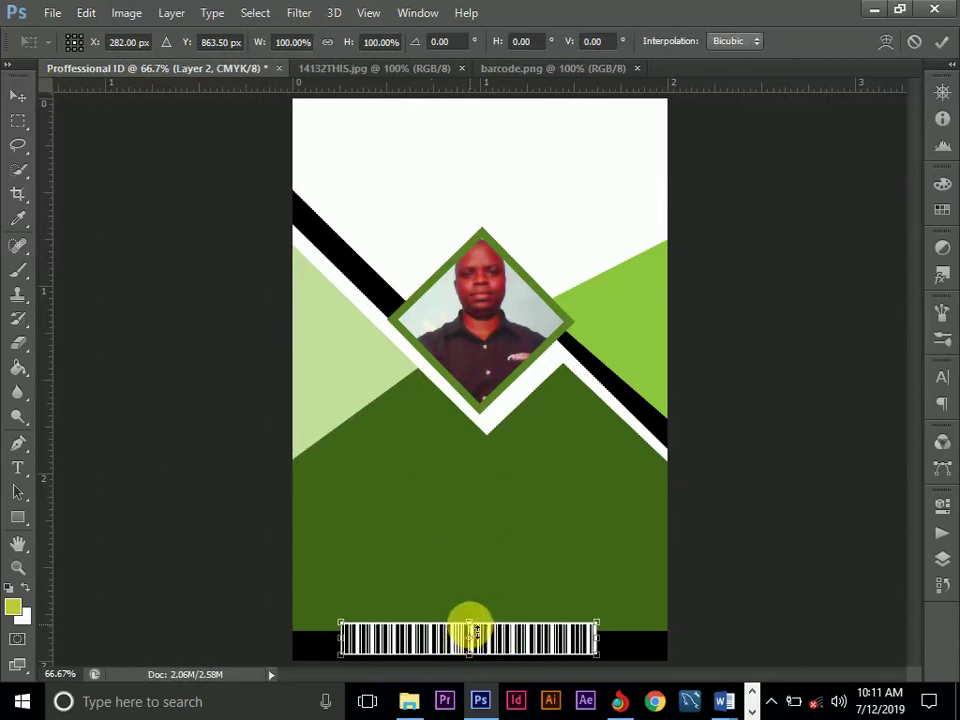
pyautogui.moveTo(471, 624); pyautogui.dragTo(476, 636)
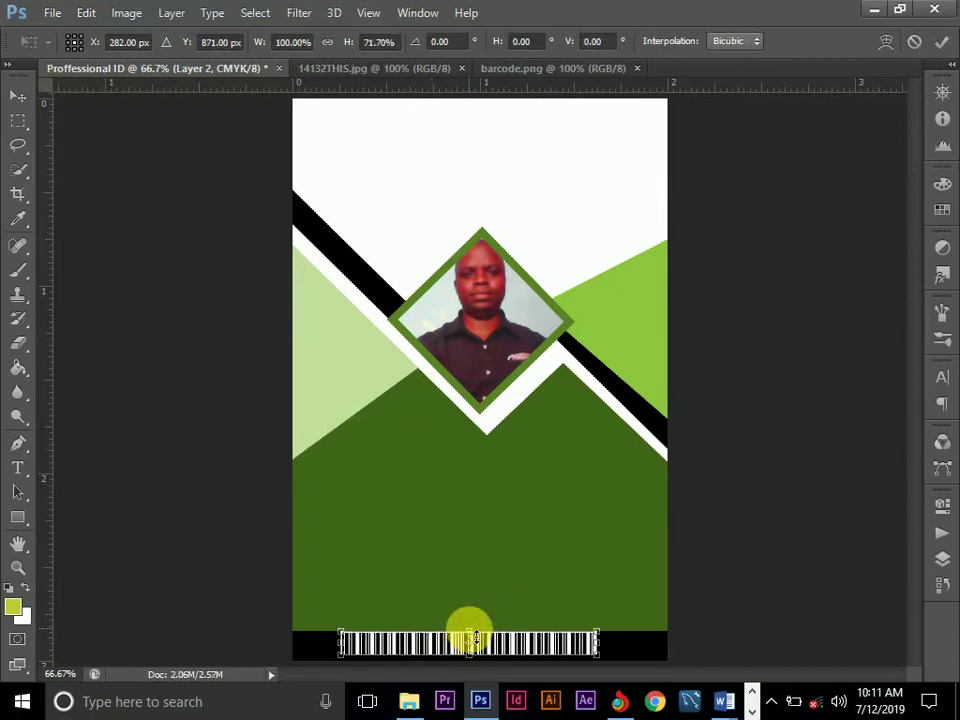
pyautogui.press('Down')
pyautogui.press('Down')
pyautogui.press('Down')
pyautogui.press('Up')
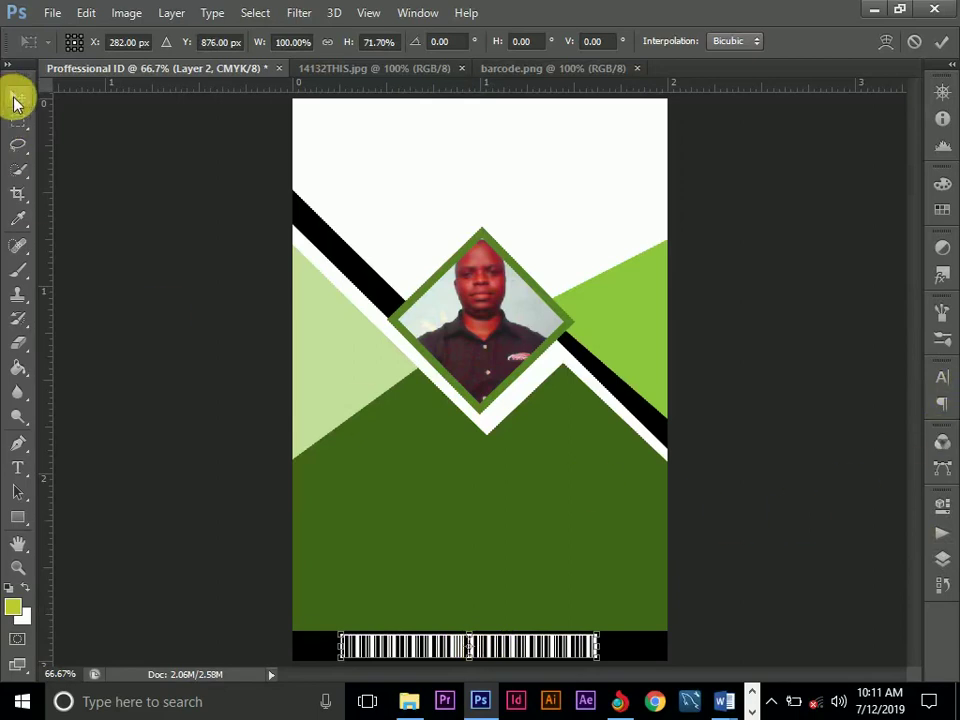
pyautogui.click(15, 100)
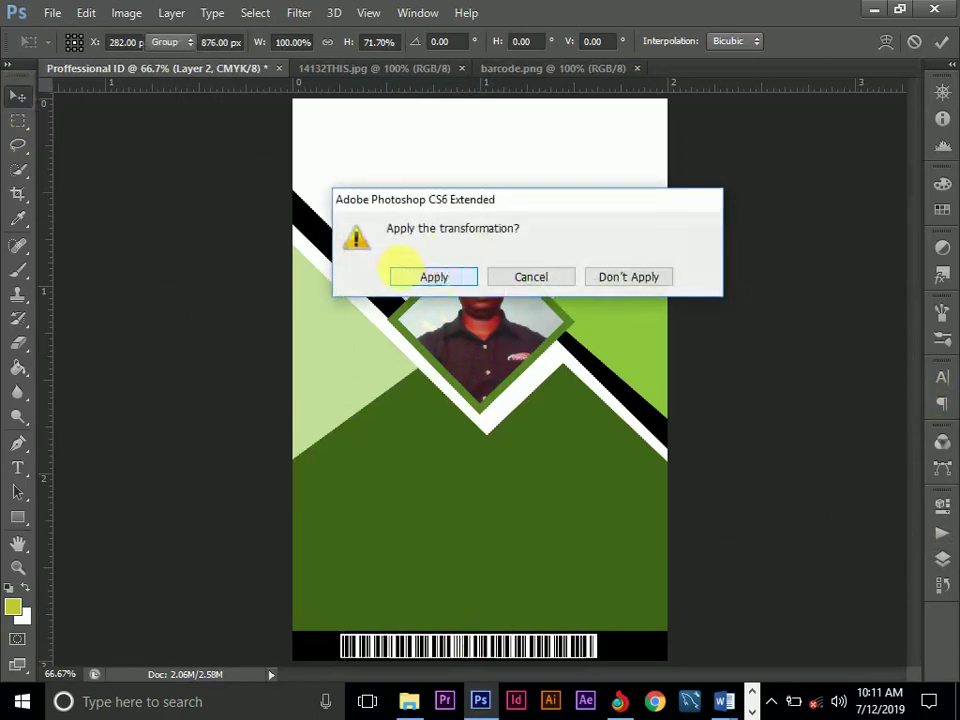
pyautogui.click(405, 273)
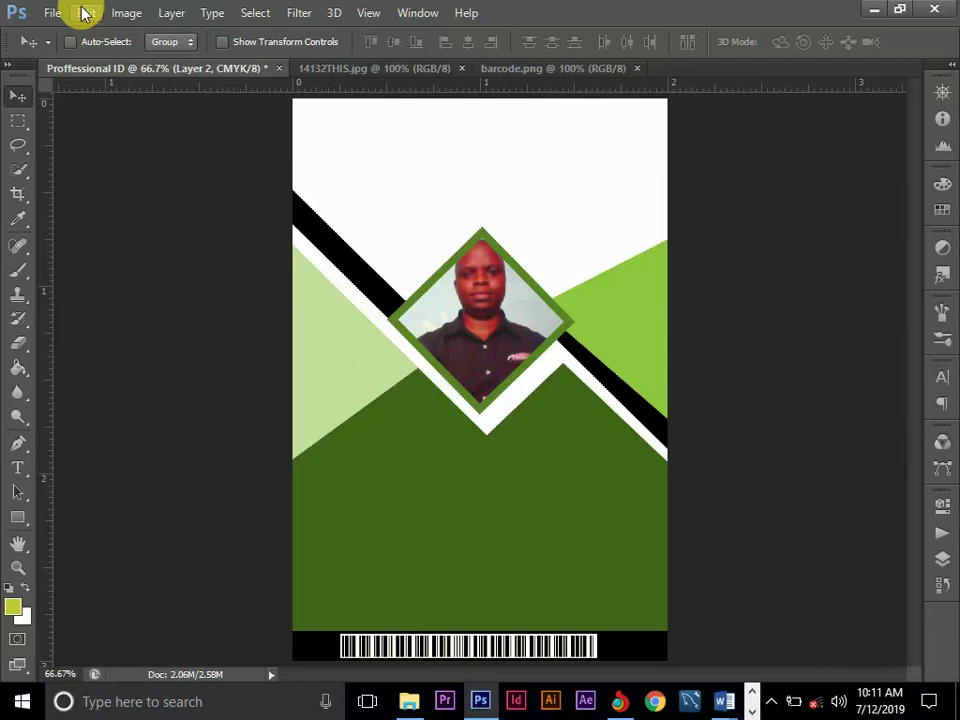
pyautogui.click(17, 468)
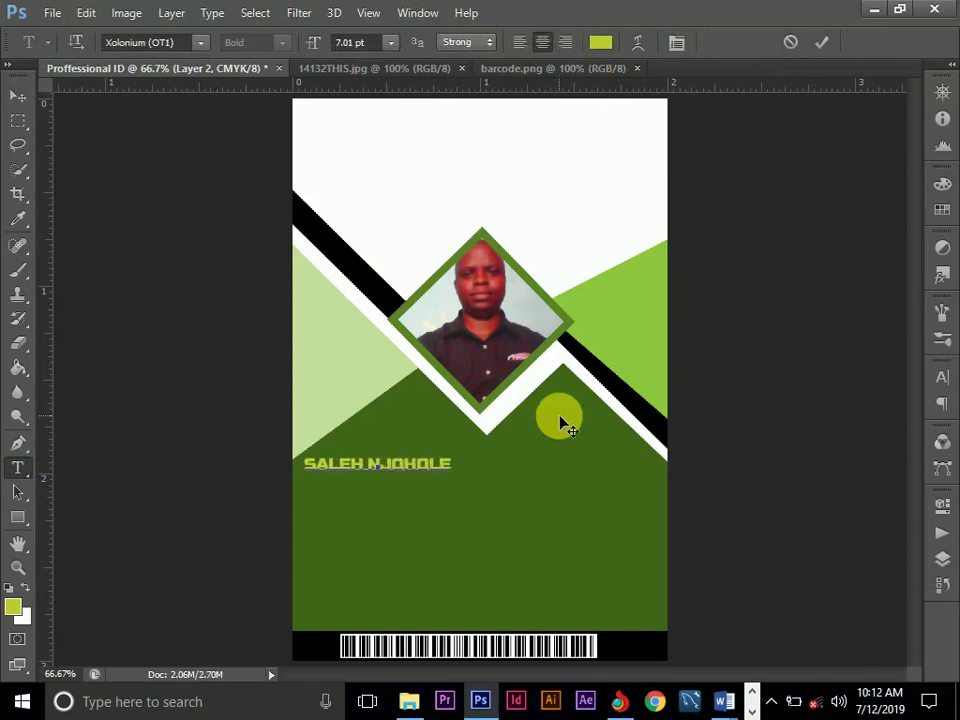
# Step: Centre the cardholder's name below the diamond and enlarge its font size
pyautogui.moveTo(455, 466); pyautogui.dragTo(257, 470)
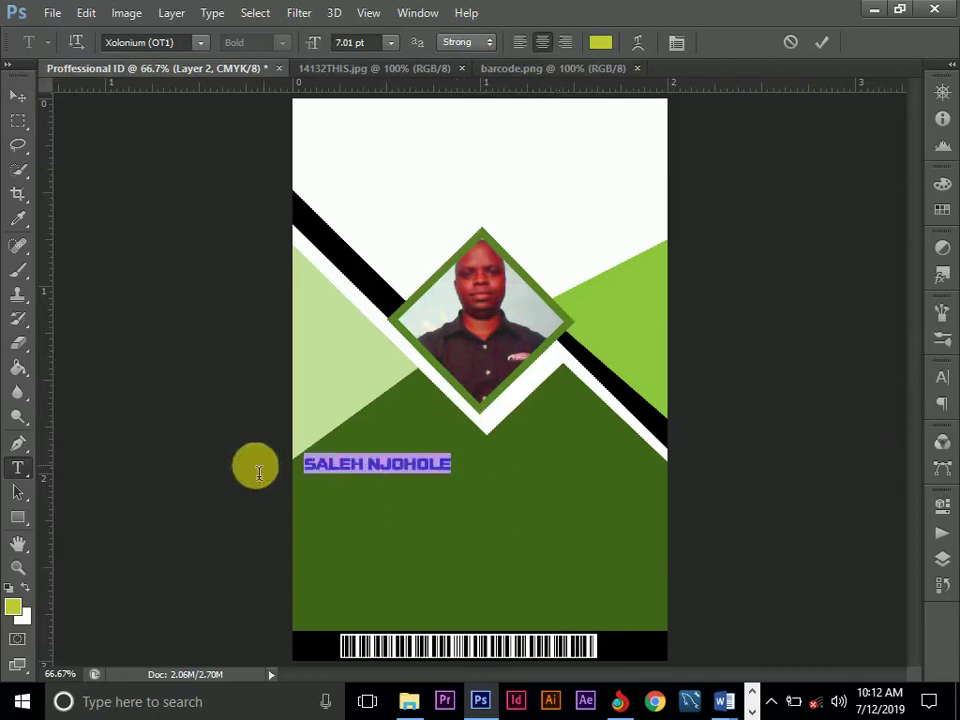
pyautogui.moveTo(381, 514); pyautogui.dragTo(447, 512)
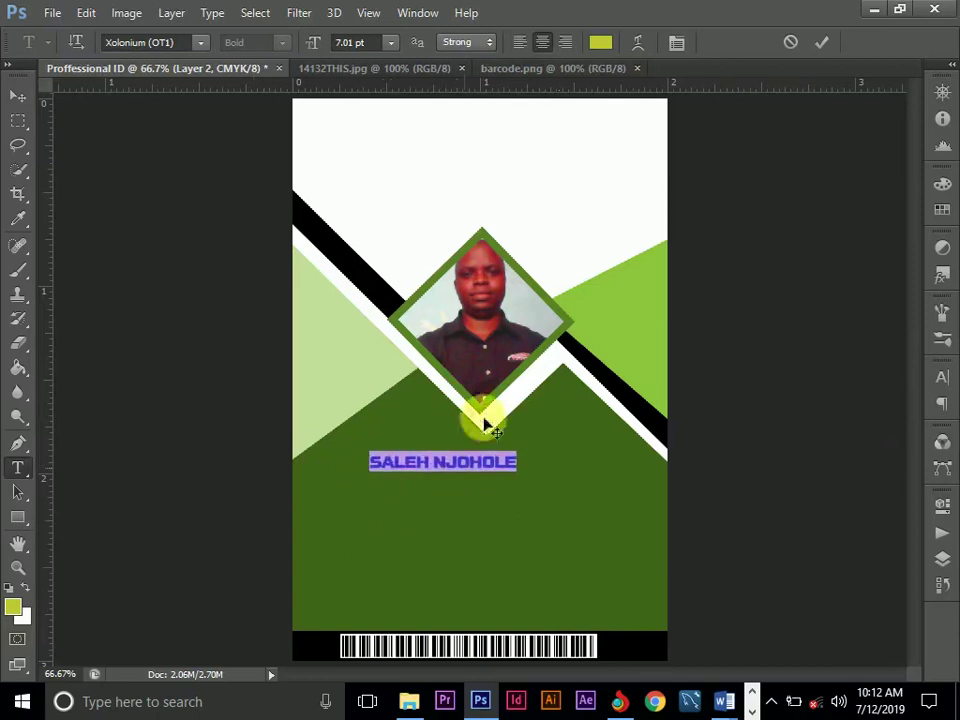
pyautogui.click(519, 42)
pyautogui.moveTo(510, 497); pyautogui.dragTo(463, 506)
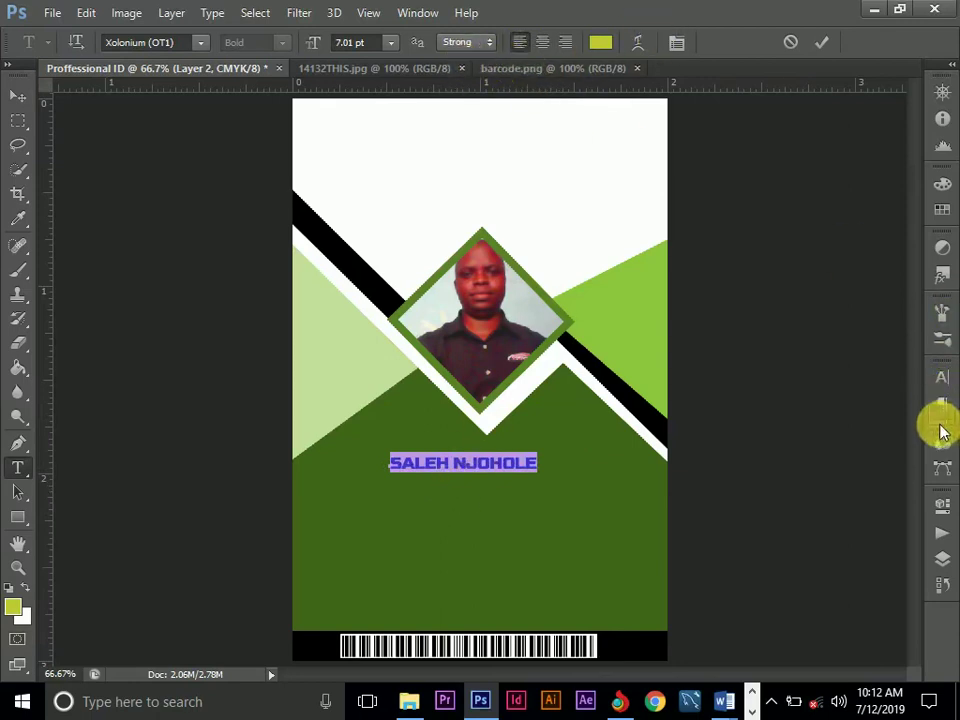
pyautogui.click(942, 377)
pyautogui.click(770, 415)
pyautogui.moveTo(738, 423); pyautogui.dragTo(736, 423)
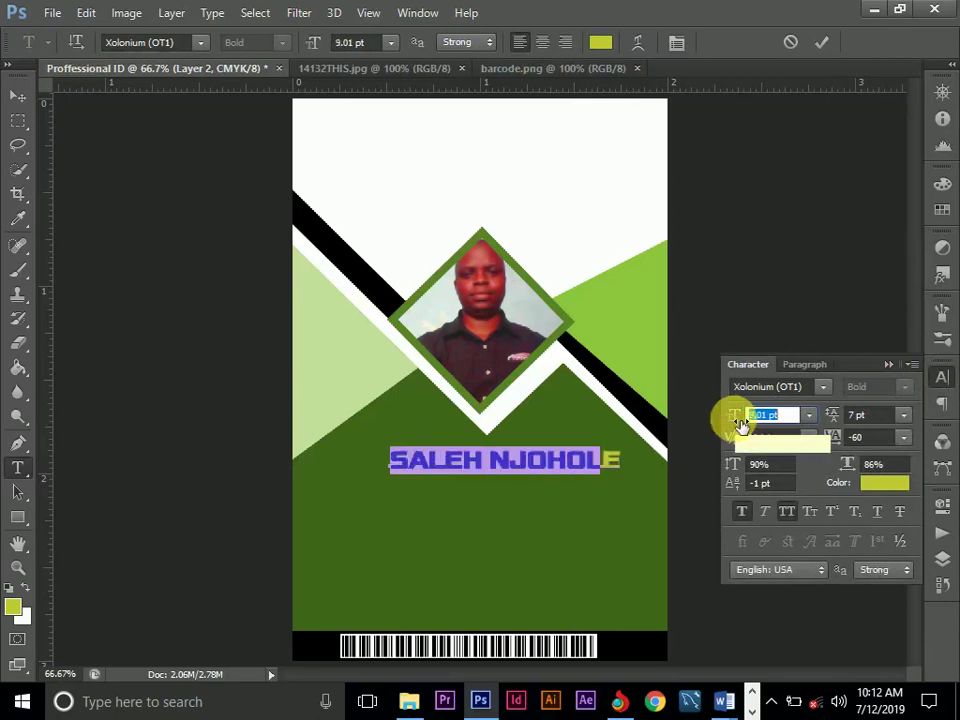
pyautogui.moveTo(561, 518); pyautogui.dragTo(578, 516)
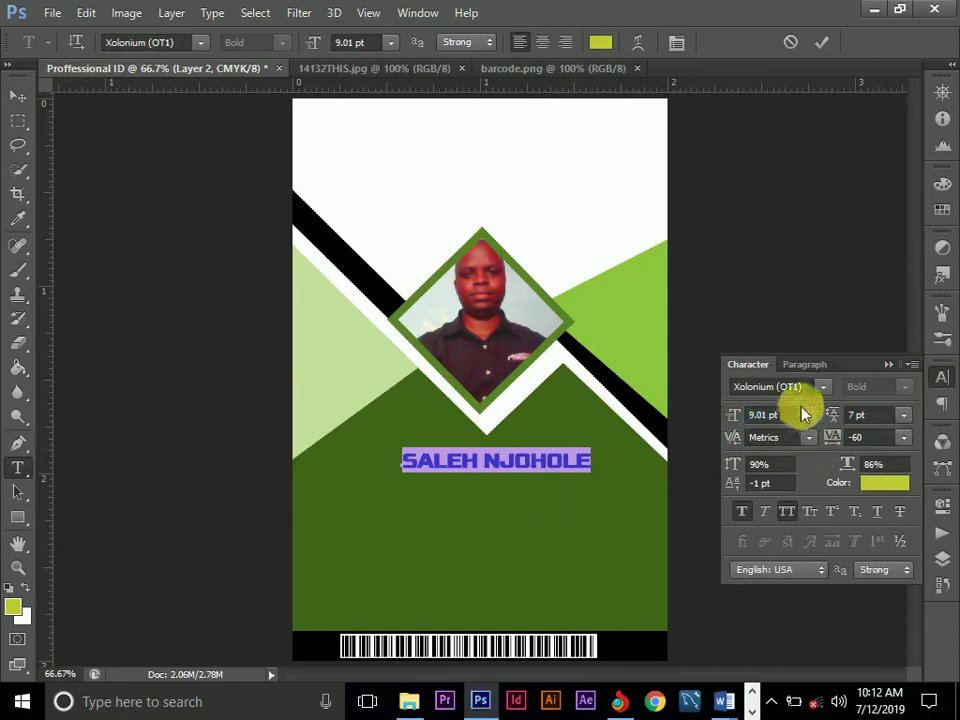
pyautogui.click(820, 42)
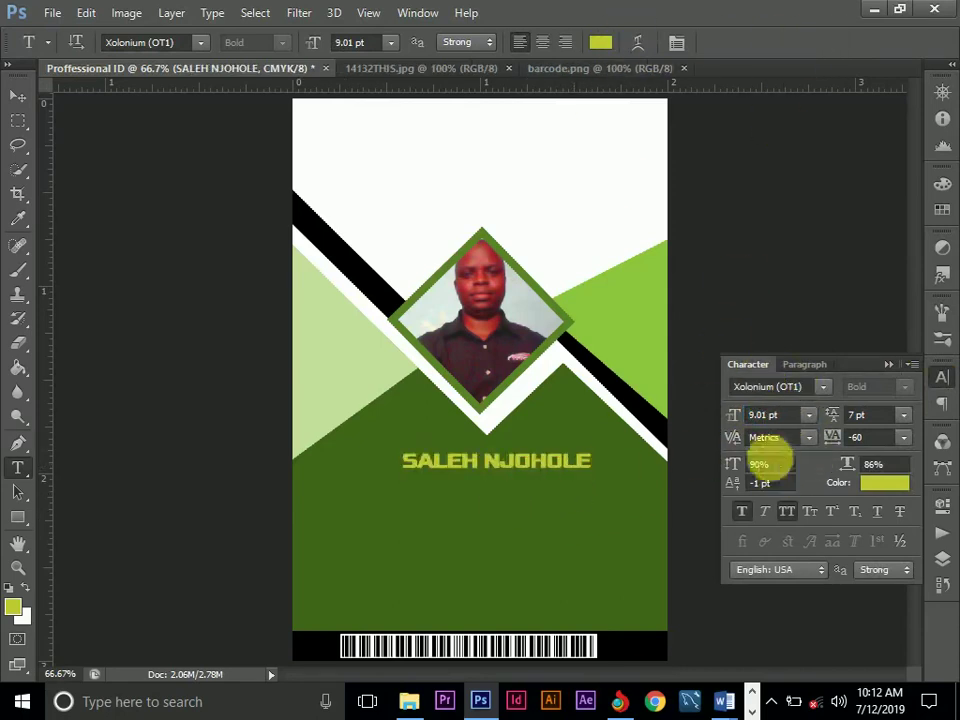
# Step: Recolour the name text black, commit it, and add an empty Layer 3
pyautogui.click(531, 459)
pyautogui.moveTo(597, 478); pyautogui.dragTo(349, 476)
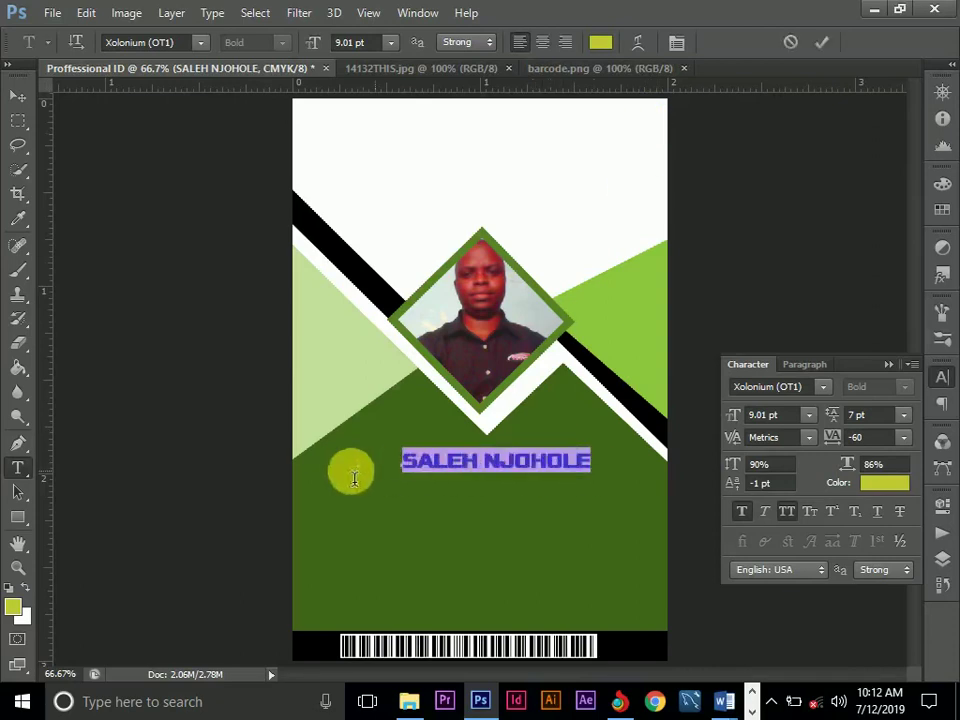
pyautogui.click(885, 483)
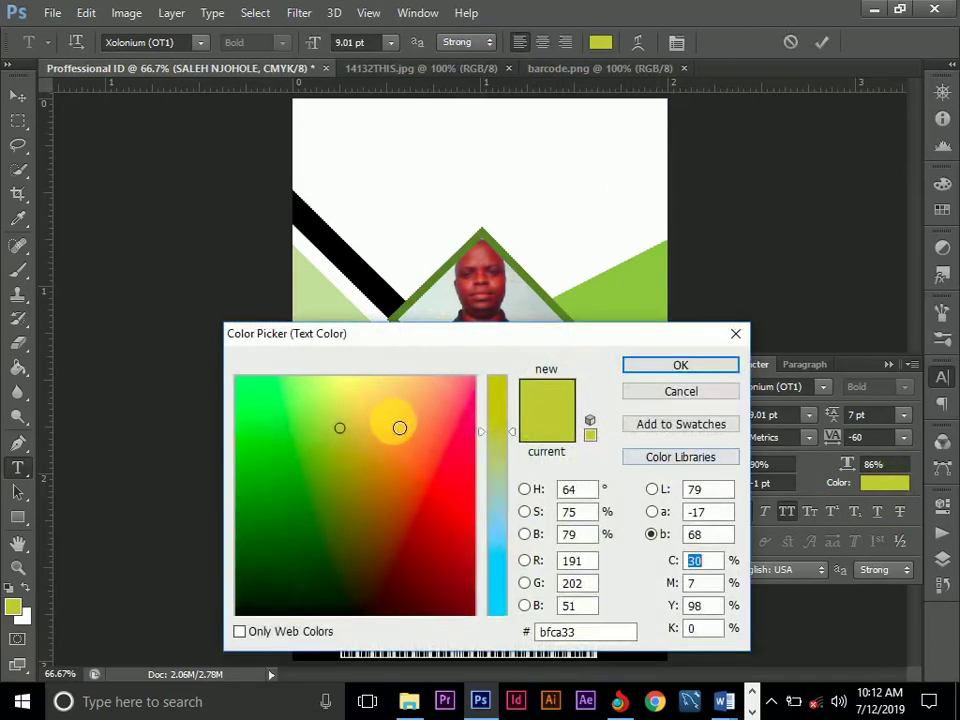
pyautogui.moveTo(338, 430)
pyautogui.mouseDown()
pyautogui.moveTo(321, 630)
pyautogui.moveTo(238, 640)
pyautogui.mouseUp()
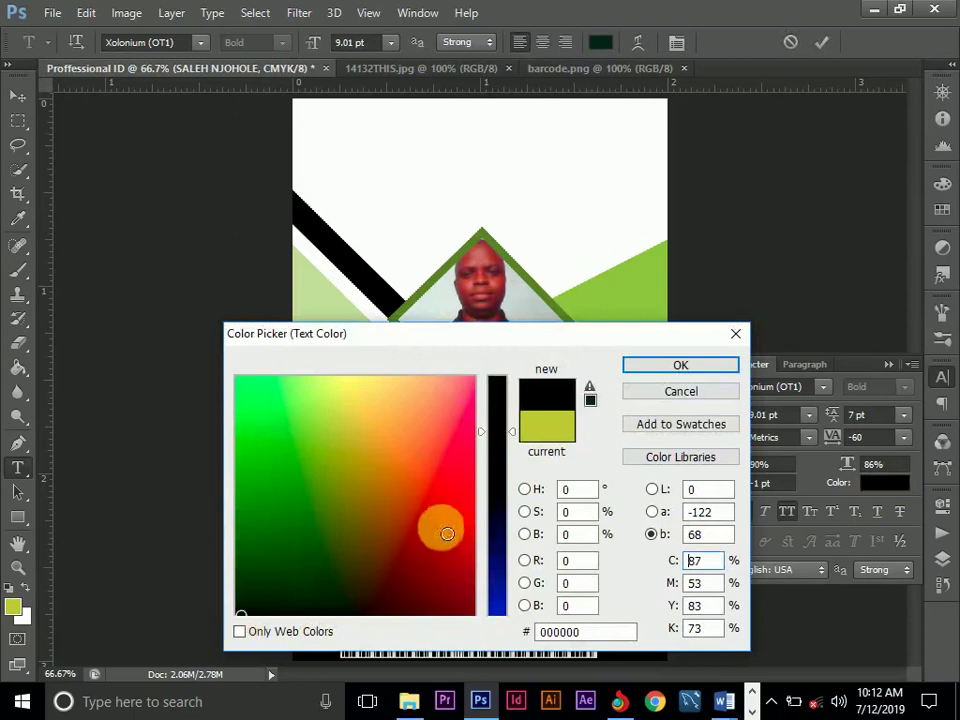
pyautogui.click(665, 366)
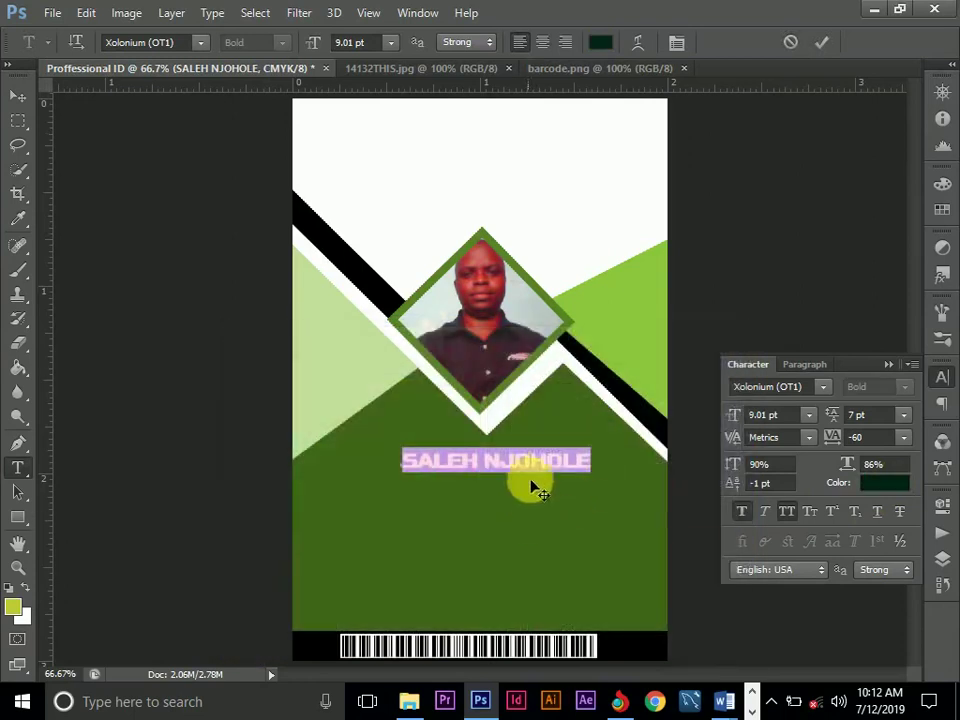
pyautogui.click(819, 42)
pyautogui.click(941, 560)
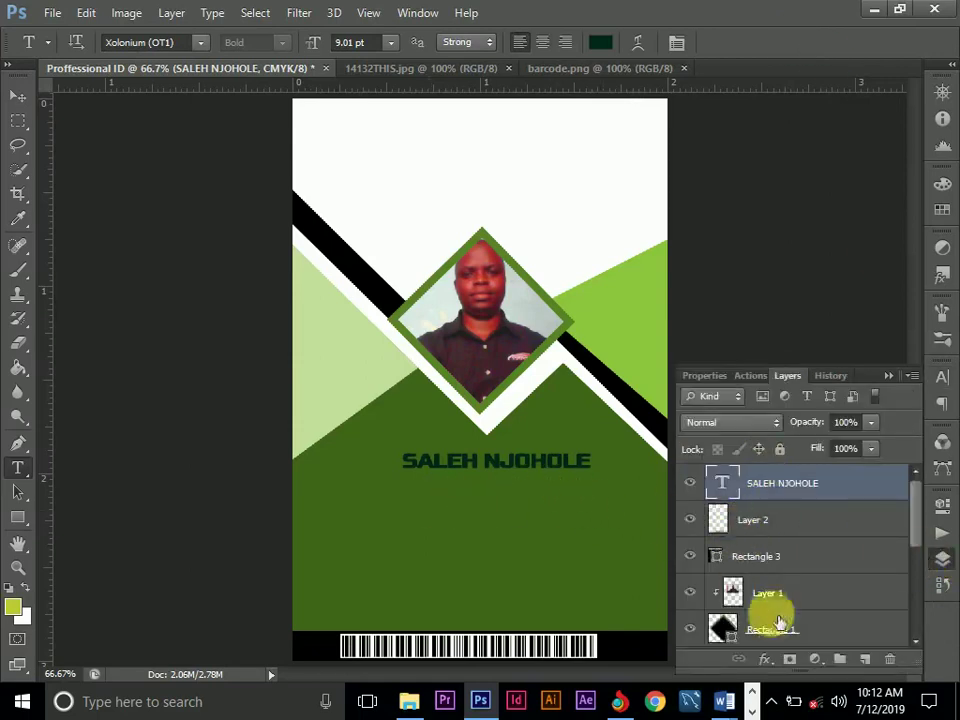
pyautogui.click(865, 658)
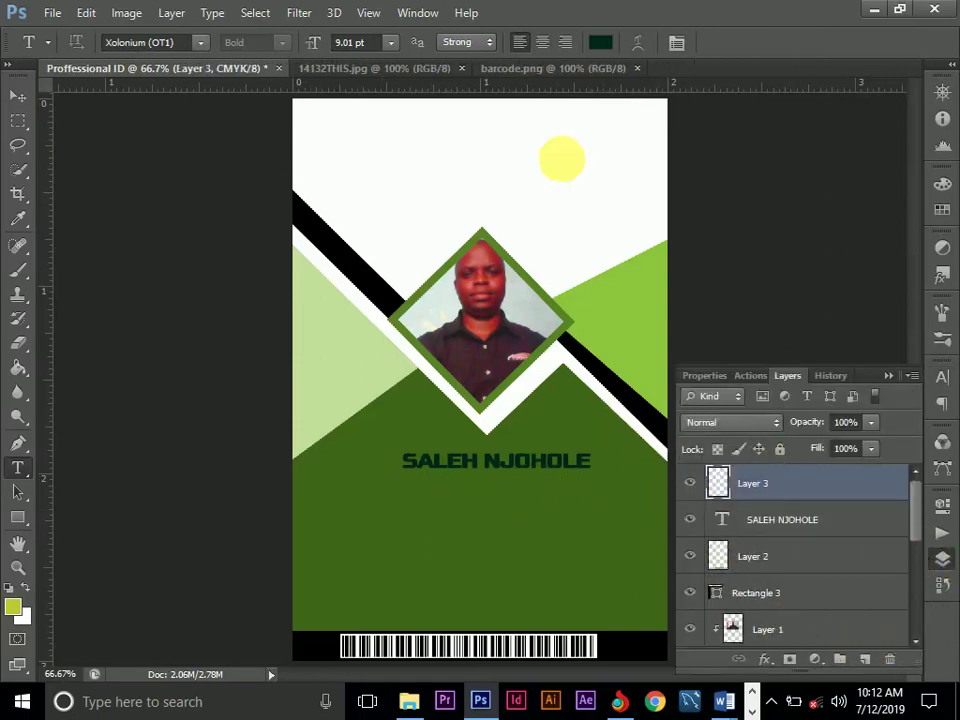
# Step: Type the MANAGING DIRECTOR title under the name and colour it white (#fff)
pyautogui.click(449, 489)
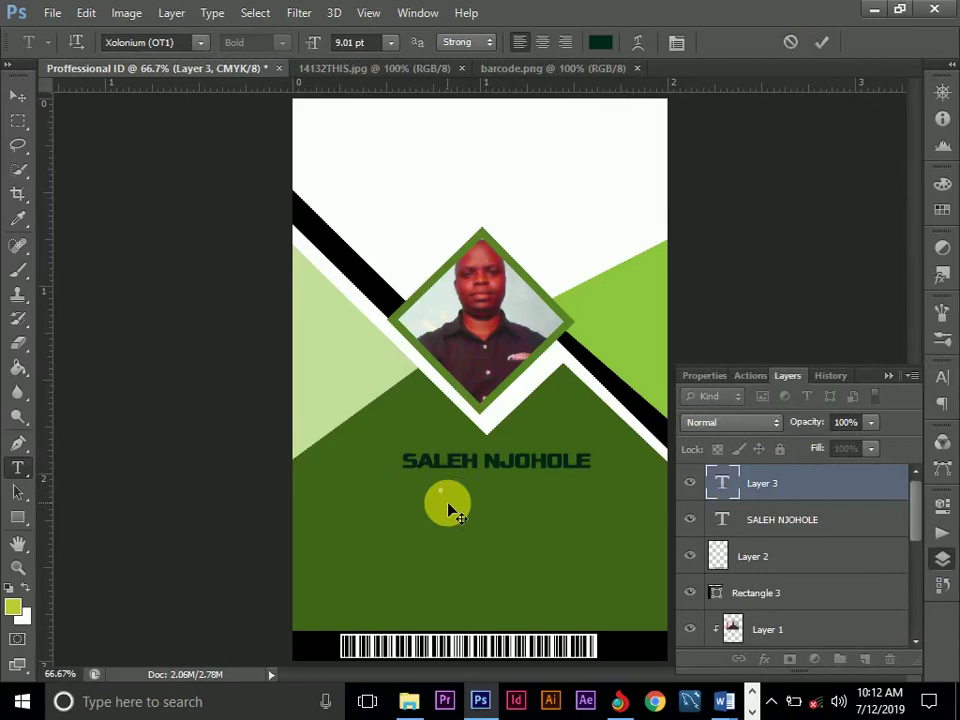
pyautogui.write('MANAG')
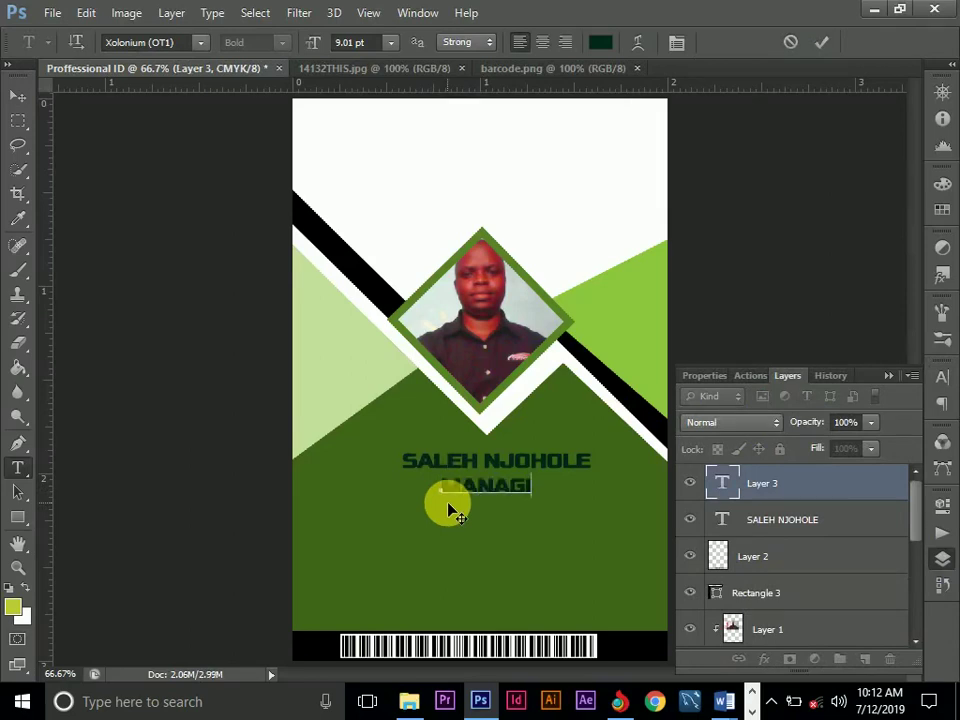
pyautogui.write('ING DIRECTO')
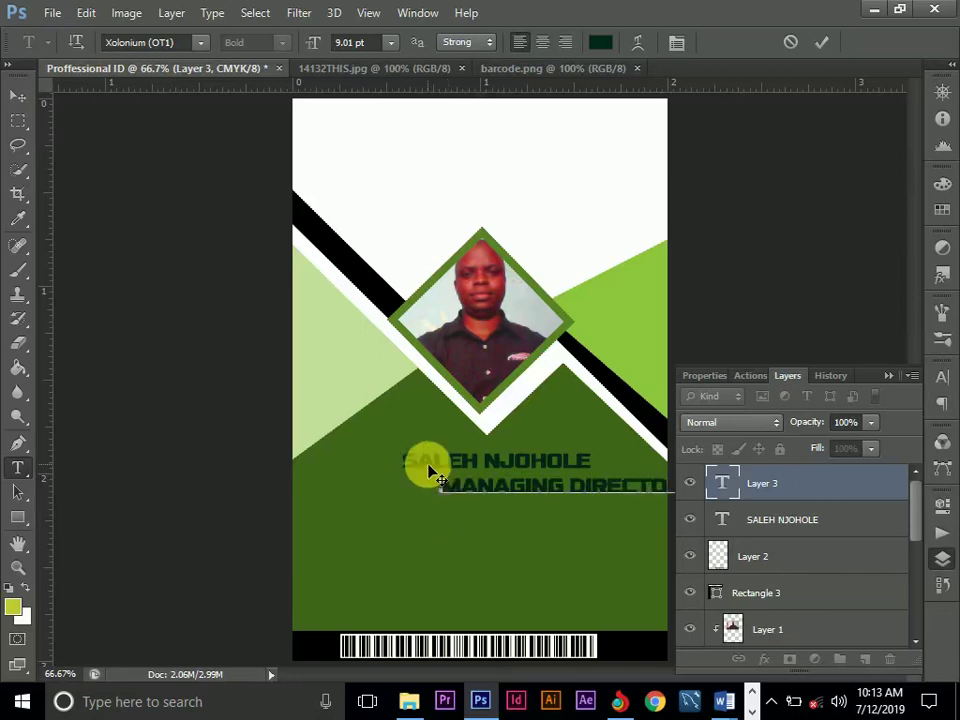
pyautogui.moveTo(449, 491); pyautogui.dragTo(690, 495)
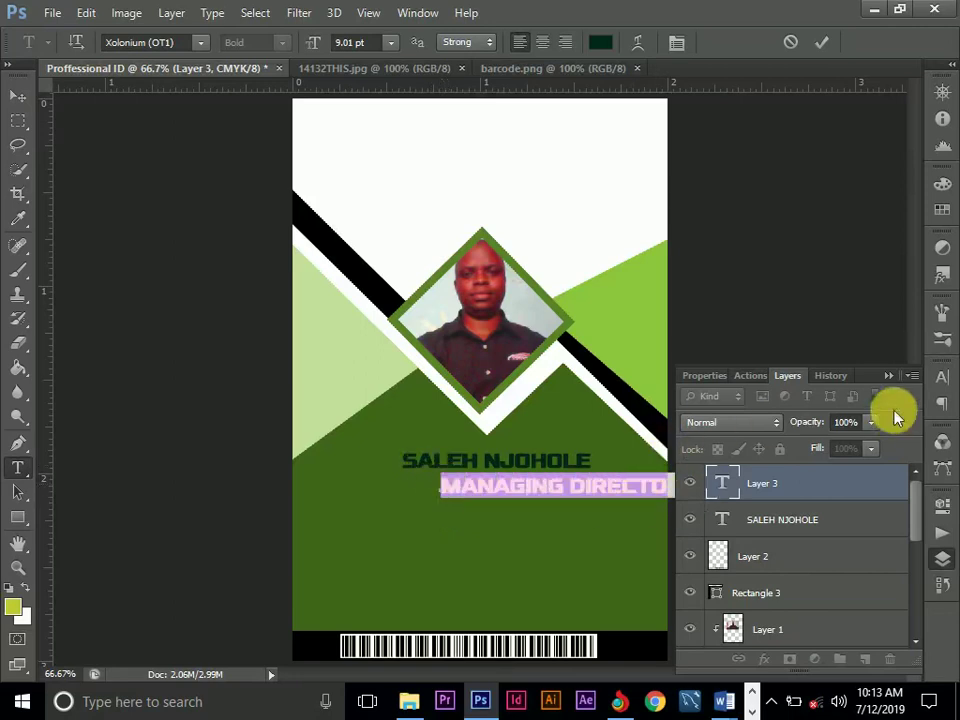
pyautogui.click(890, 377)
pyautogui.click(600, 42)
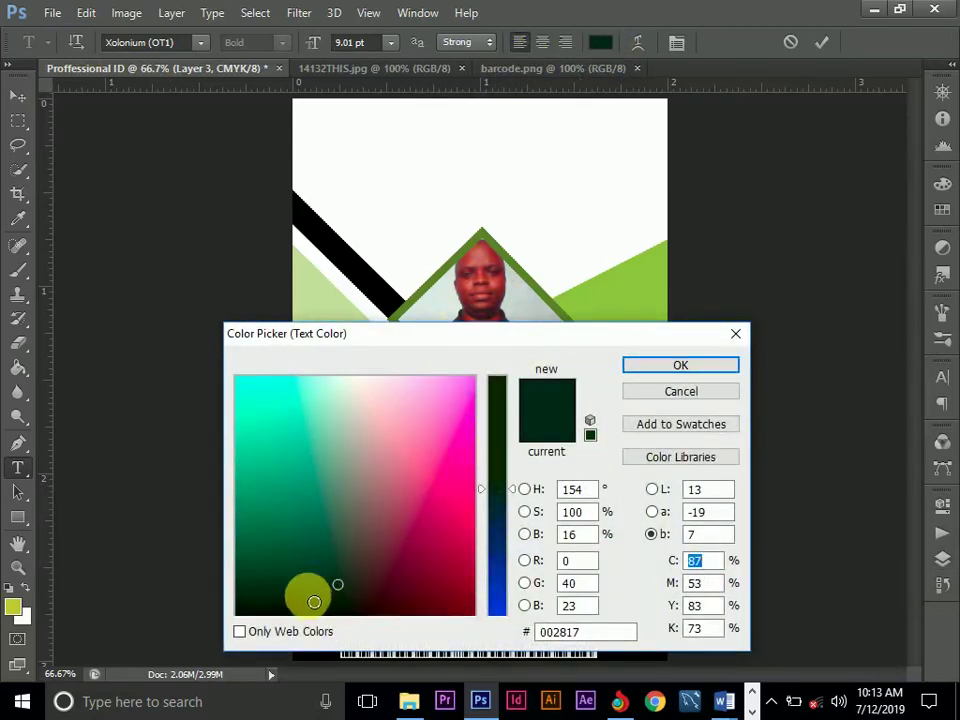
pyautogui.moveTo(316, 604); pyautogui.dragTo(397, 346)
pyautogui.click(372, 378)
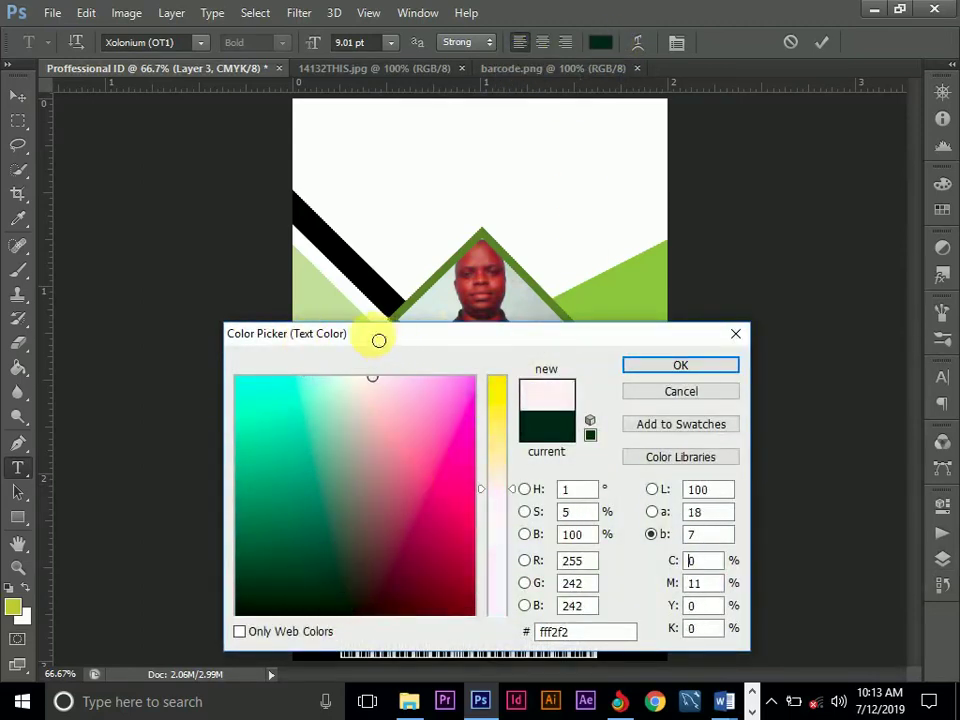
pyautogui.click(575, 632)
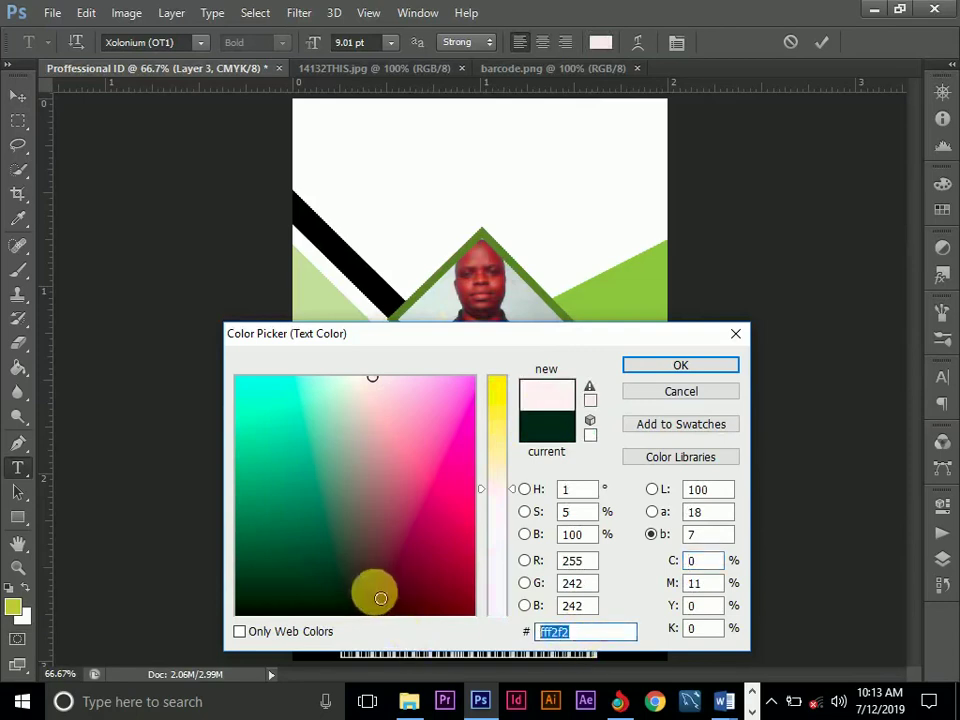
pyautogui.write('fff')
pyautogui.click(677, 366)
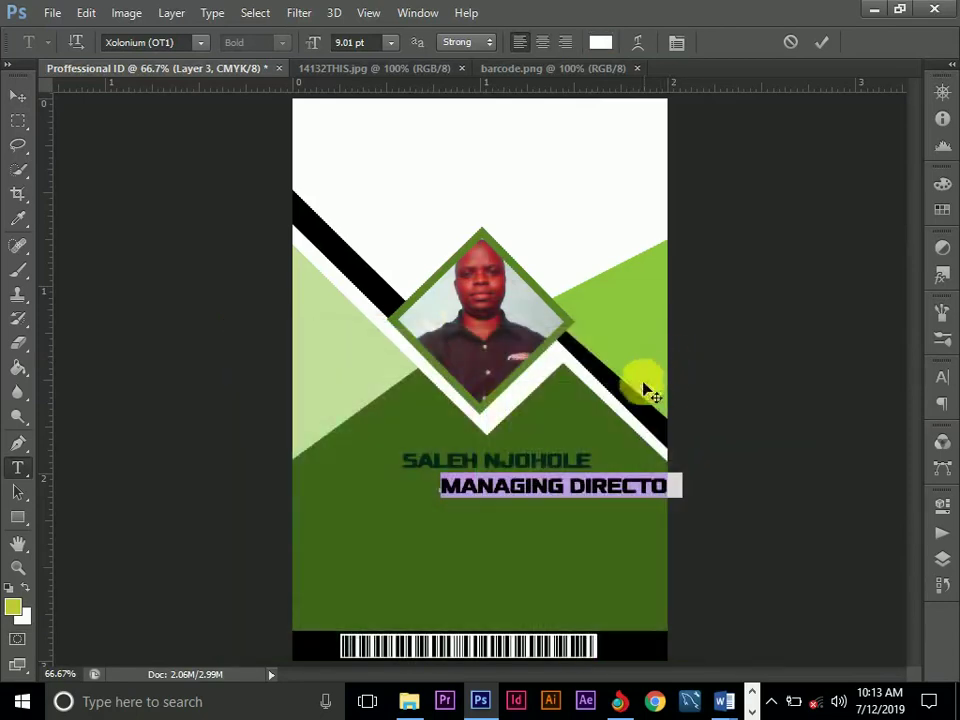
# Step: Shrink the title's font size, centre it beneath the name, and commit it
pyautogui.click(585, 490)
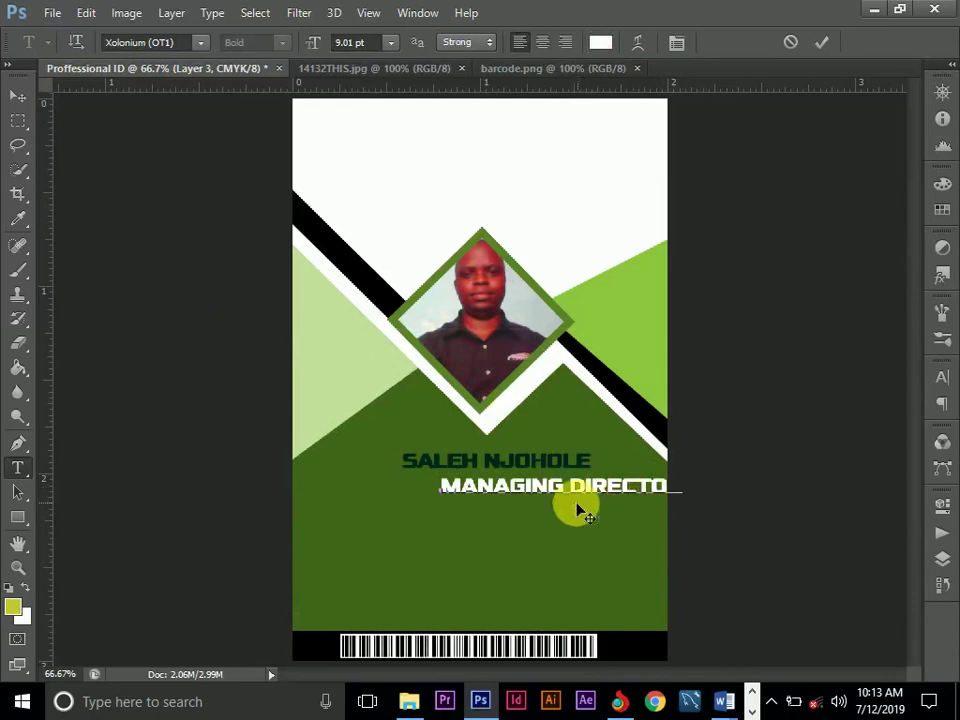
pyautogui.moveTo(437, 487); pyautogui.dragTo(701, 497)
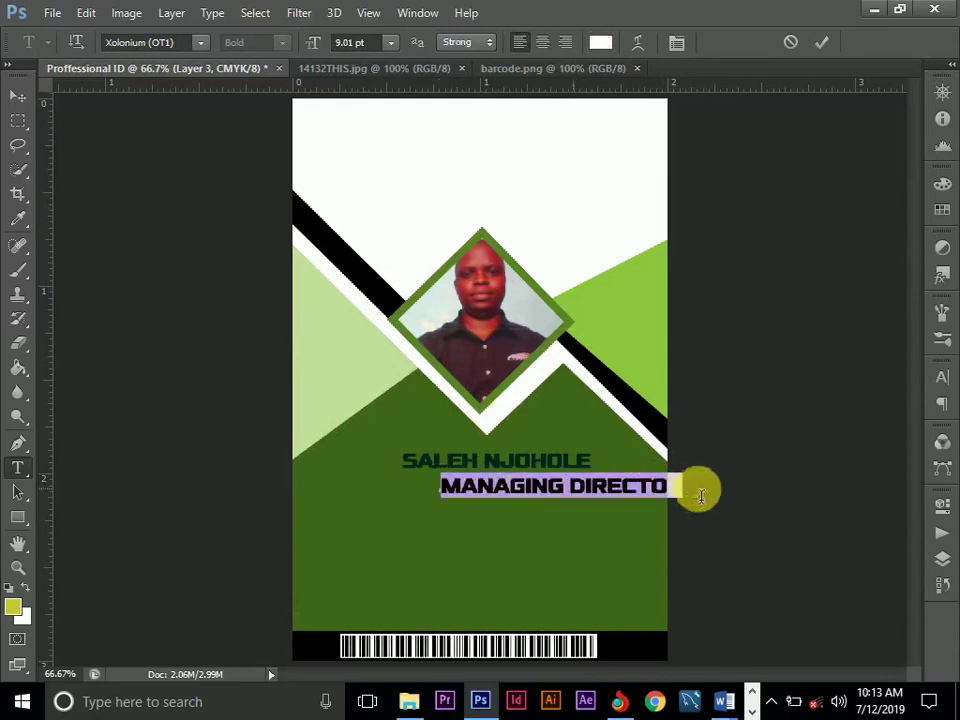
pyautogui.click(942, 377)
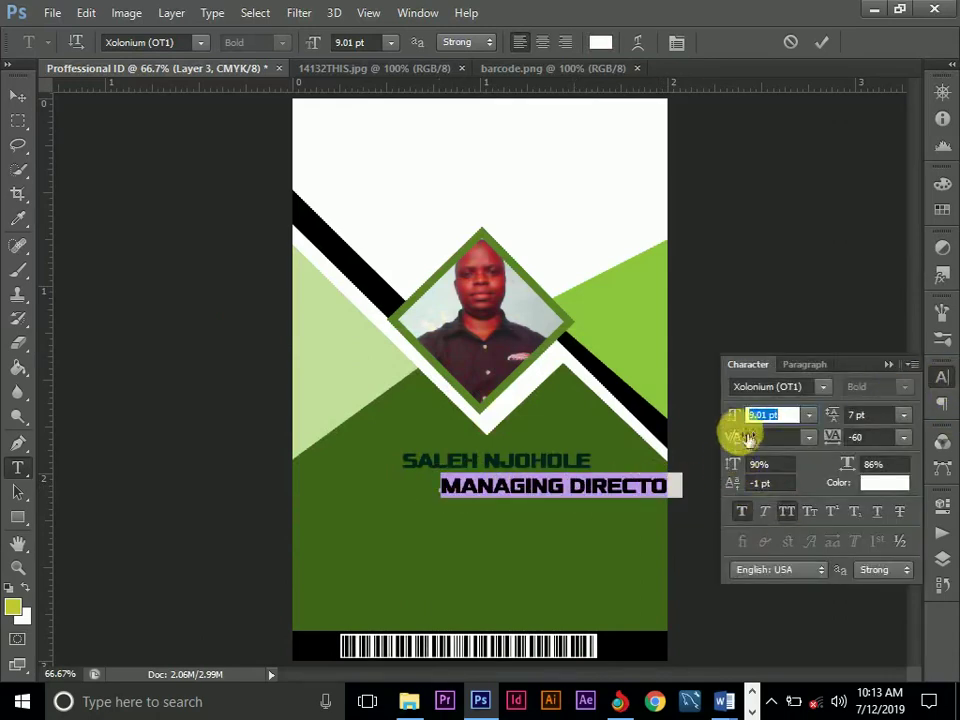
pyautogui.moveTo(734, 414); pyautogui.dragTo(739, 419)
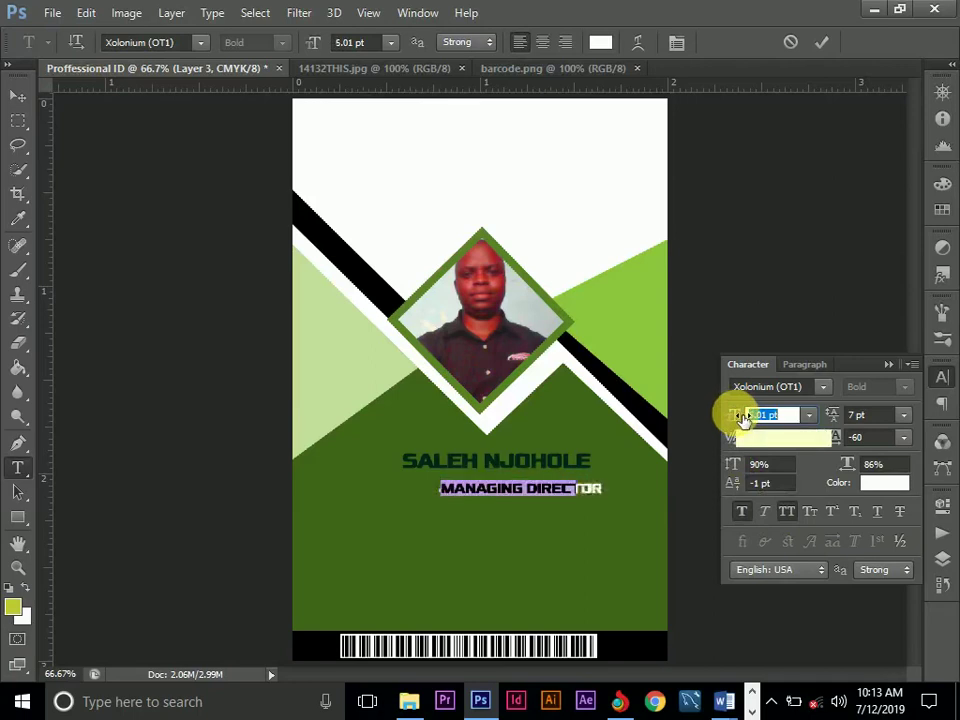
pyautogui.moveTo(544, 511); pyautogui.dragTo(544, 503)
pyautogui.keyDown('ctrl'); pyautogui.click(546, 510); pyautogui.keyUp('ctrl')
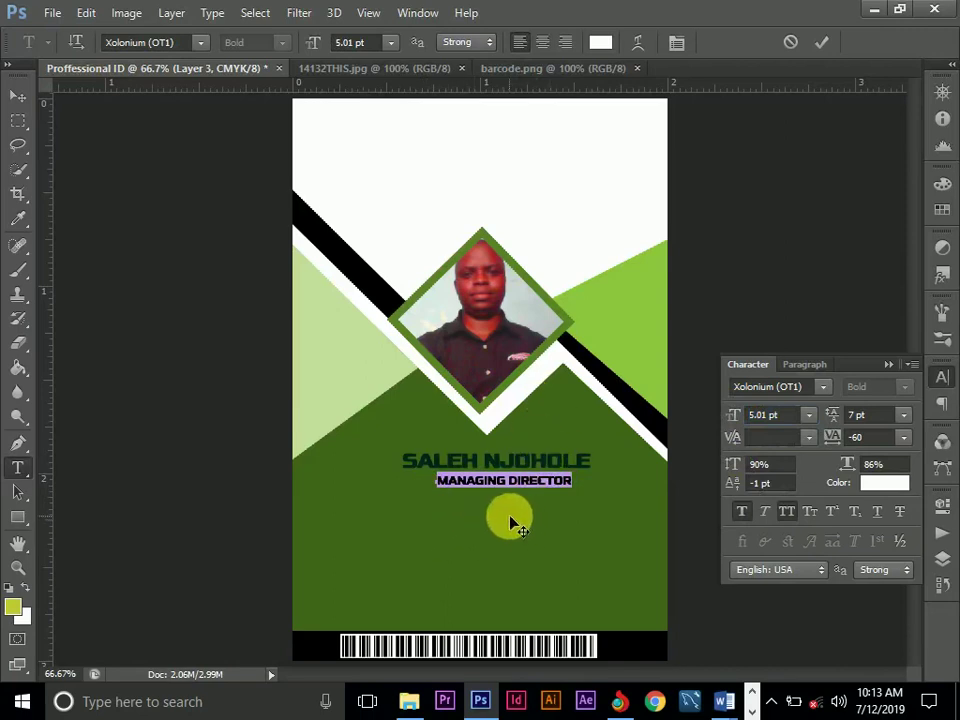
pyautogui.moveTo(504, 514); pyautogui.dragTo(499, 514)
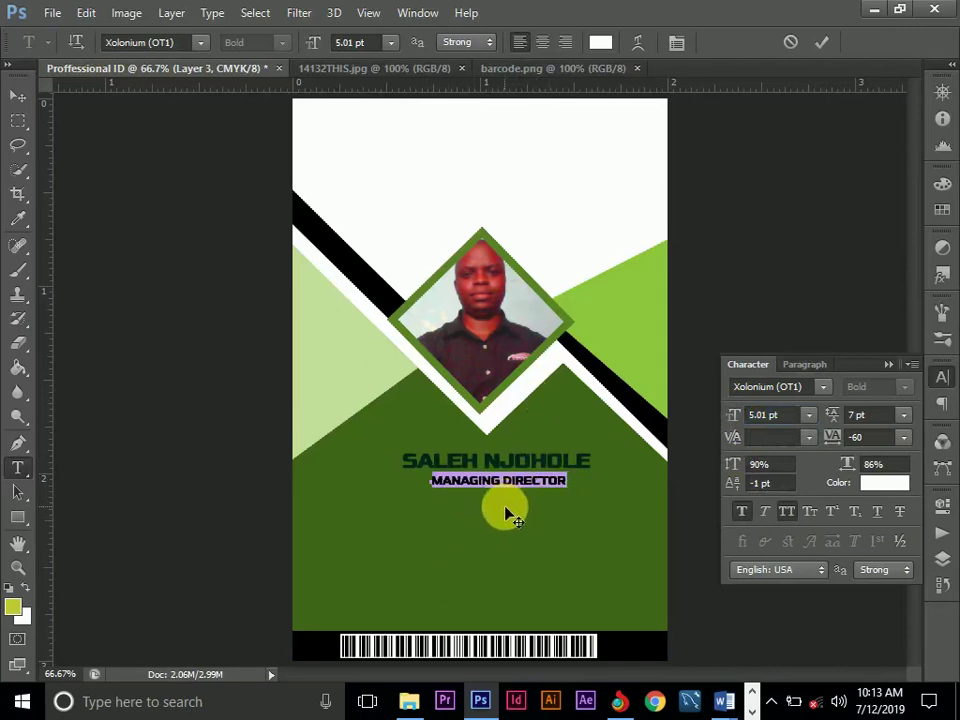
pyautogui.click(821, 42)
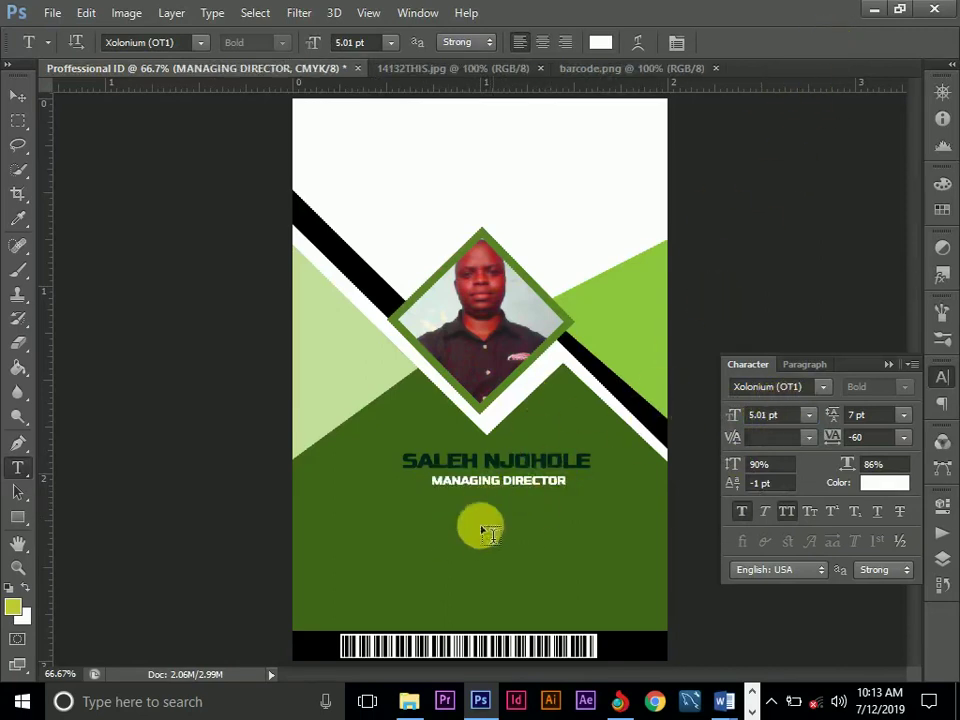
pyautogui.click(374, 508)
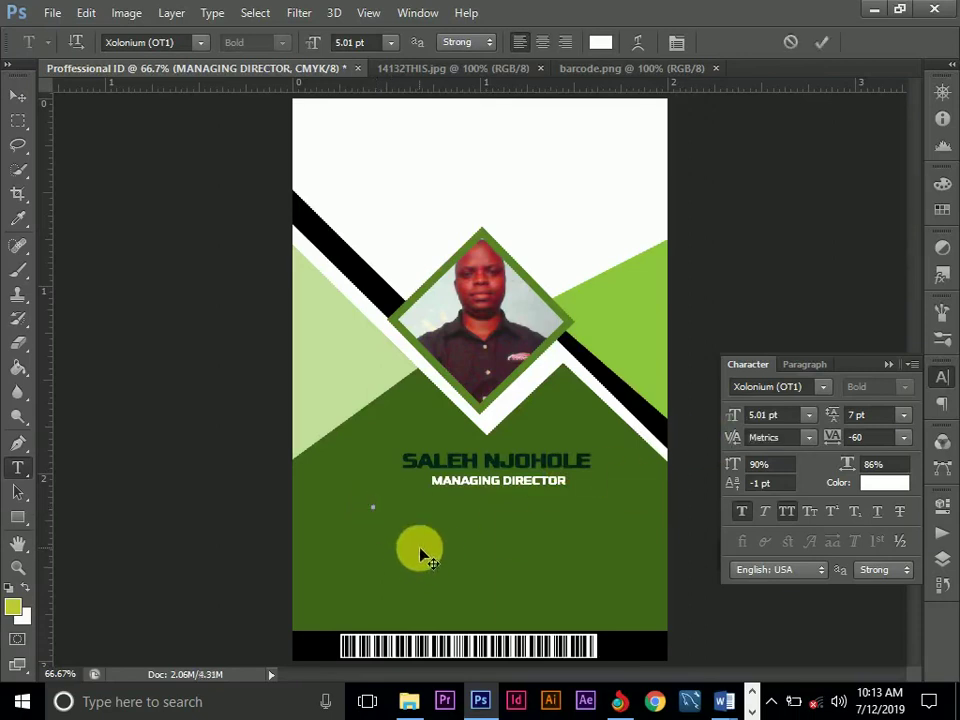
# Step: Type the ID number and date-of-birth detail lines below the title
pyautogui.write('ID')
pyautogui.write(' NO')
pyautogui.write(':')
pyautogui.write(' 0123456789')
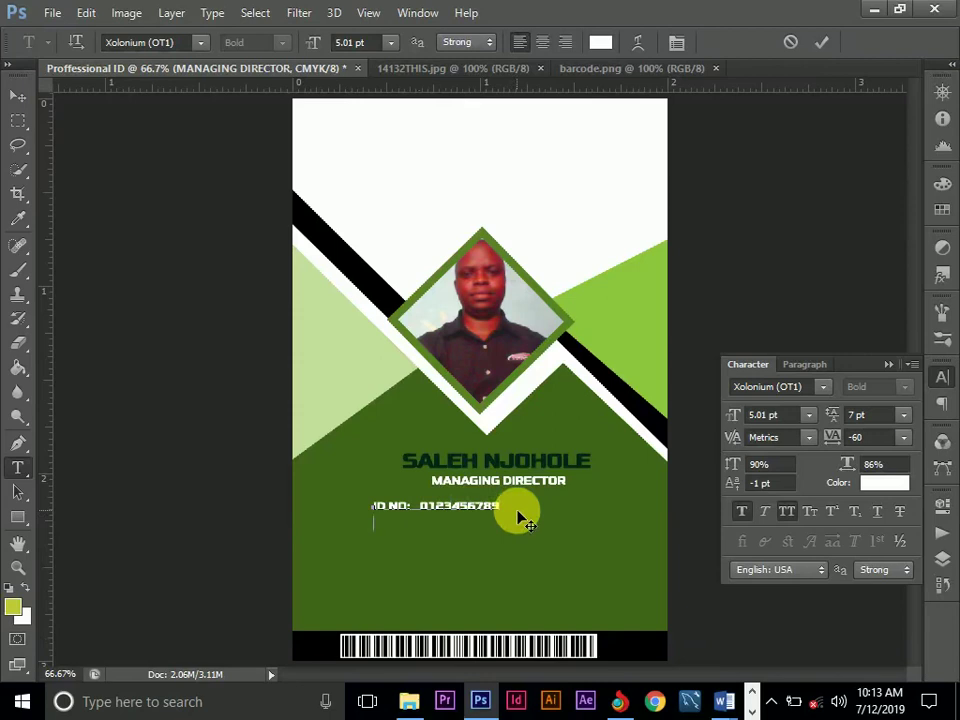
pyautogui.write('OD')
pyautogui.write(':')
pyautogui.write('__21/03/1')
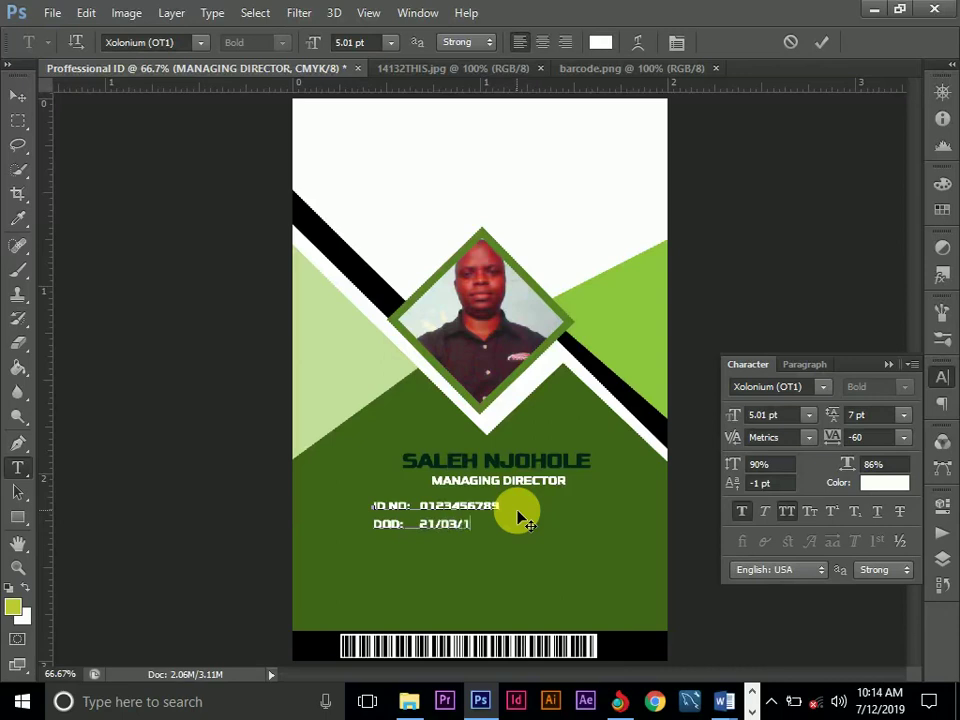
pyautogui.write('998 ')
pyautogui.write('D')
pyautogui.press('BackSpace')
# Step: Add the e-mail address and phone number lines, correcting typos
pyautogui.write('EMAILA')
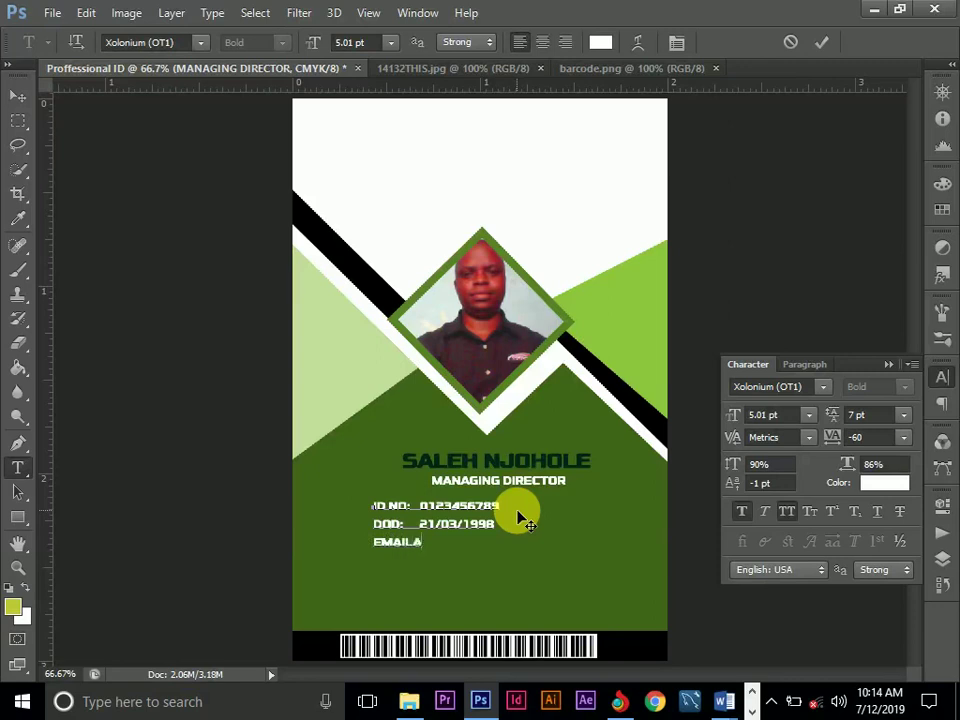
pyautogui.write(':')
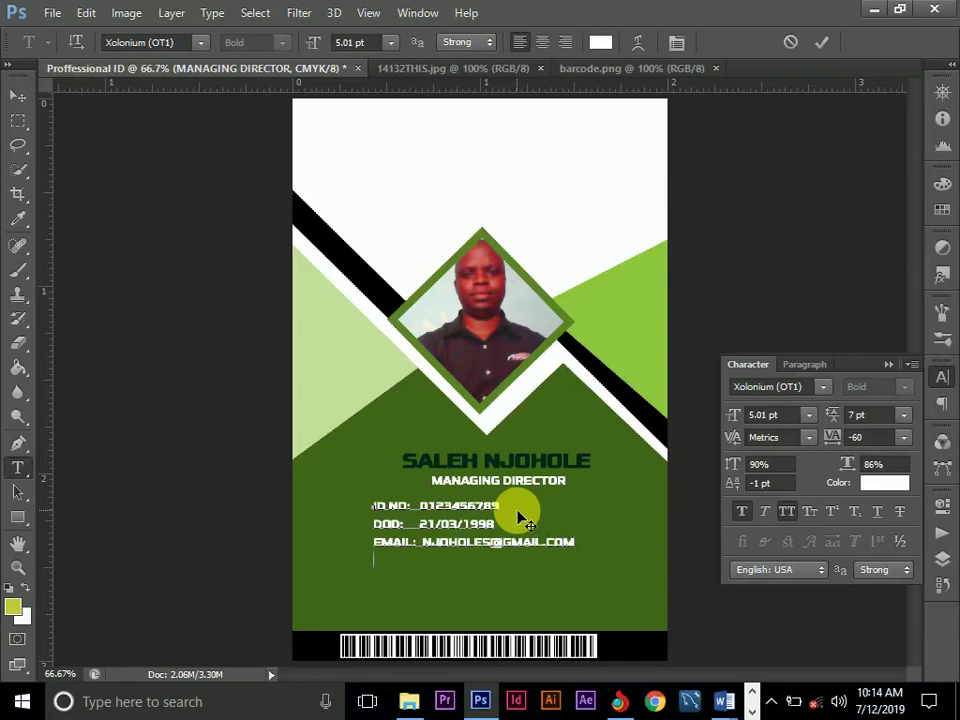
pyautogui.write('PHON')
pyautogui.press('BackSpace')
pyautogui.press('BackSpace')
pyautogui.press('BackSpace')
pyautogui.press('BackSpace')
pyautogui.write('HO')
pyautogui.write('EN')
pyautogui.press('BackSpace')
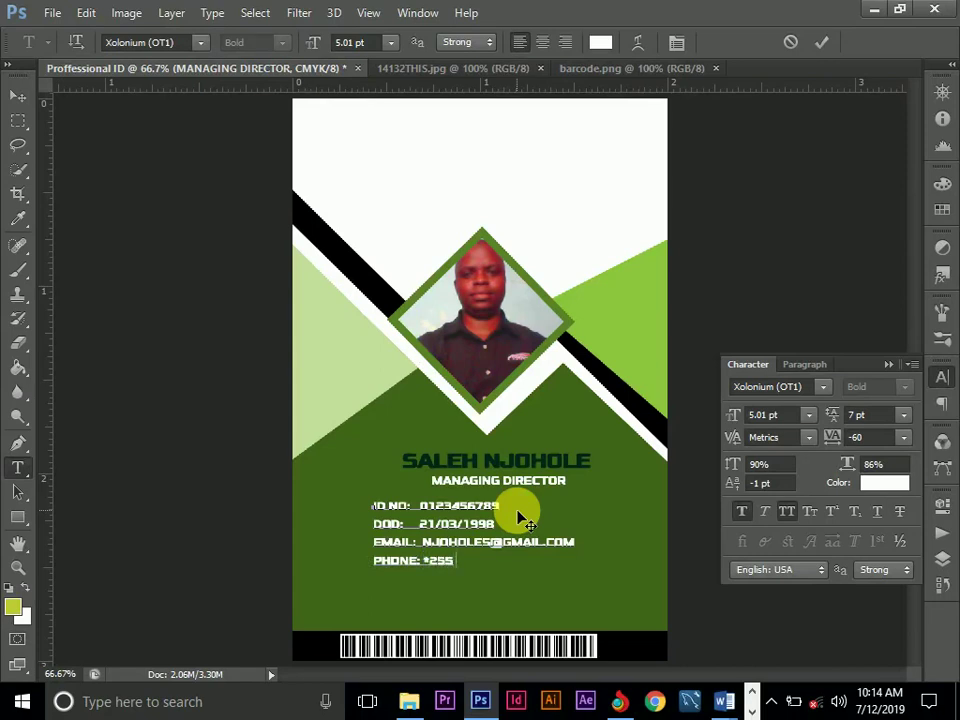
pyautogui.write('87')
pyautogui.write(' 510 898')
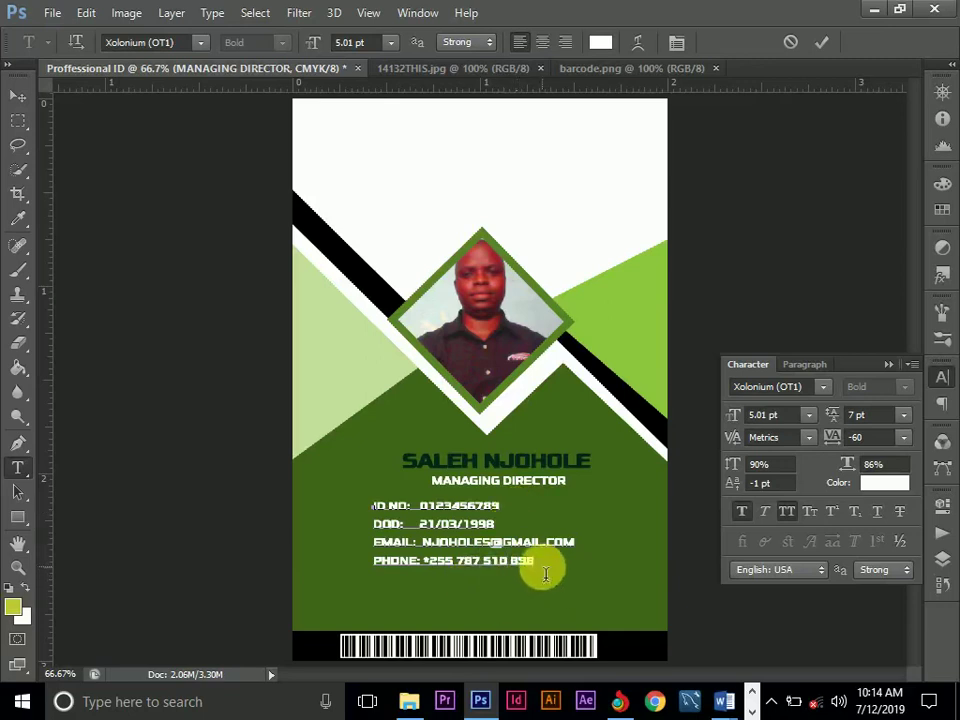
# Step: Set the detail lines' tracking to 0 and turn off All Caps
pyautogui.moveTo(540, 563); pyautogui.dragTo(375, 517)
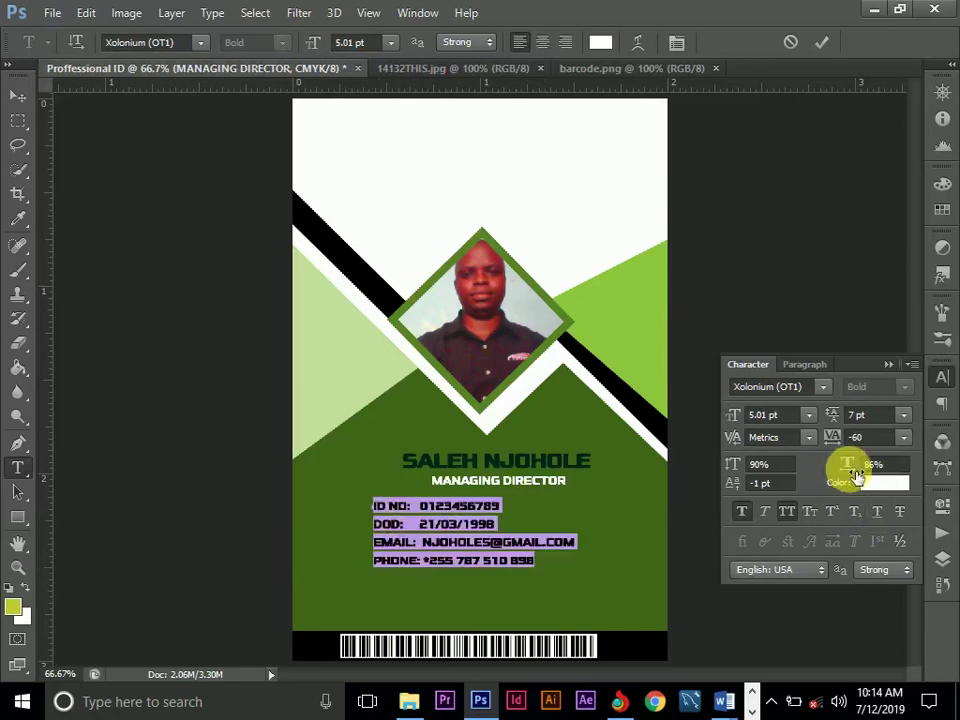
pyautogui.moveTo(741, 419); pyautogui.dragTo(735, 414)
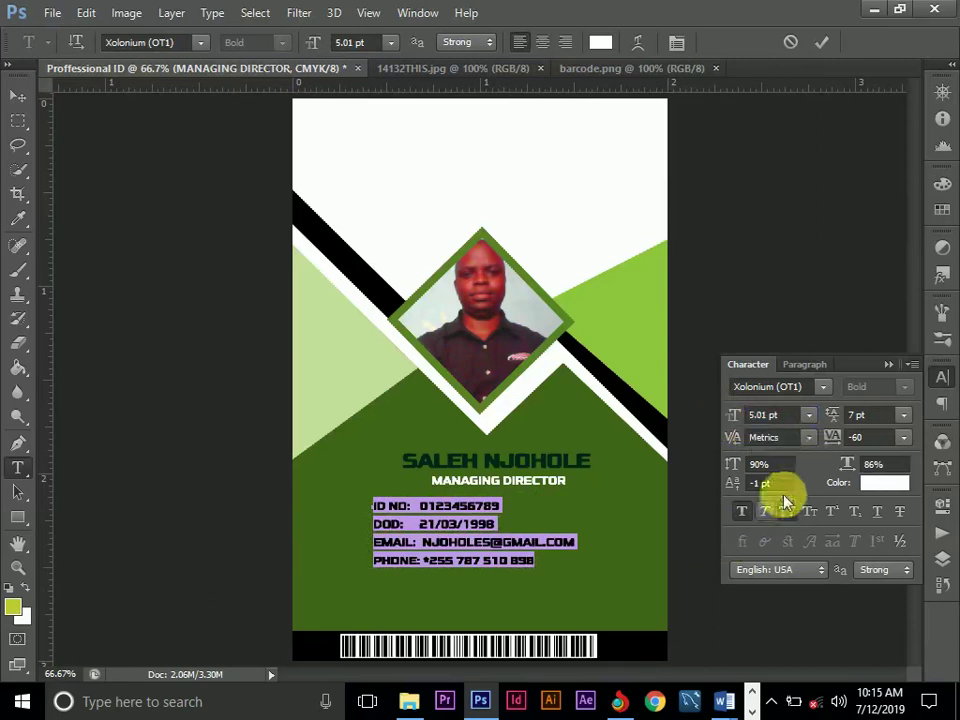
pyautogui.click(822, 441)
pyautogui.scroll(3, 840, 440)
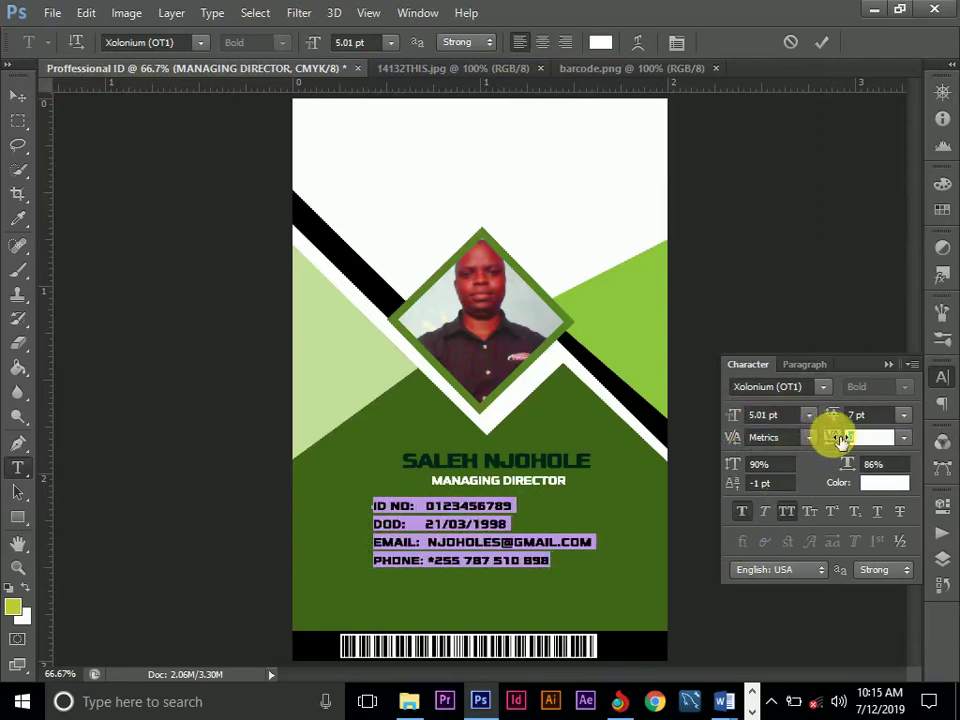
pyautogui.write('0')
pyautogui.press('Return')
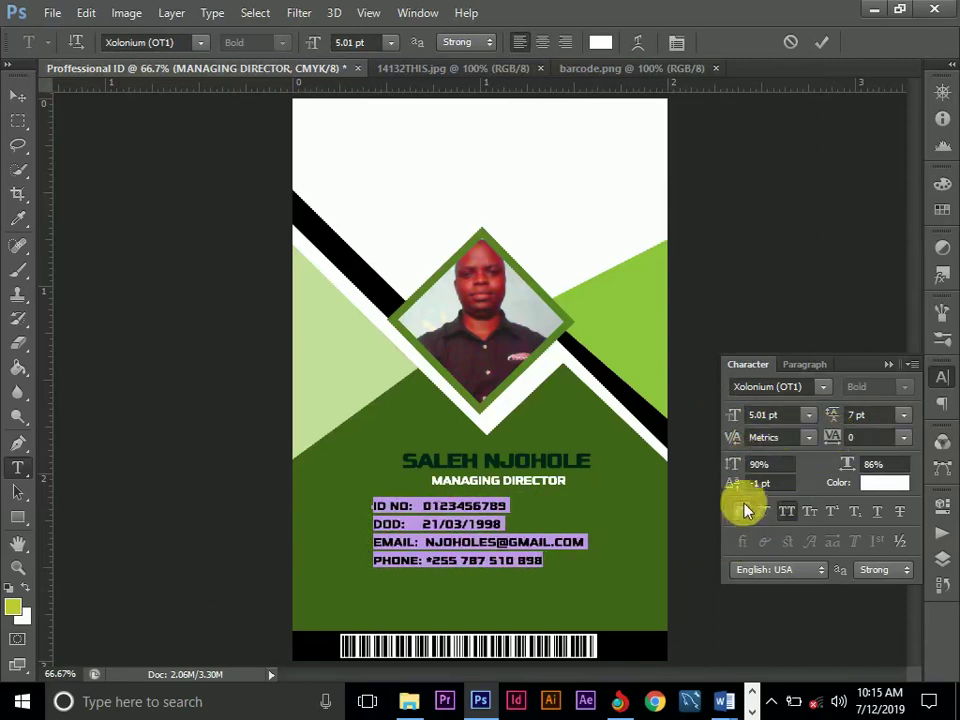
pyautogui.click(790, 514)
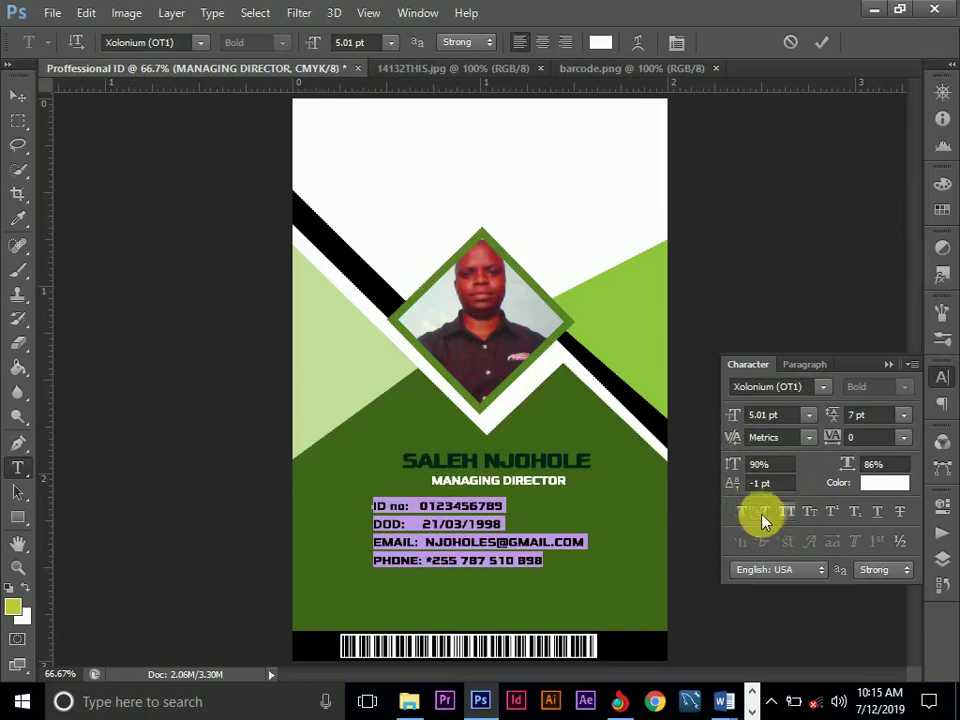
# Step: Move the details block right and down under the title and commit it
pyautogui.click(423, 540)
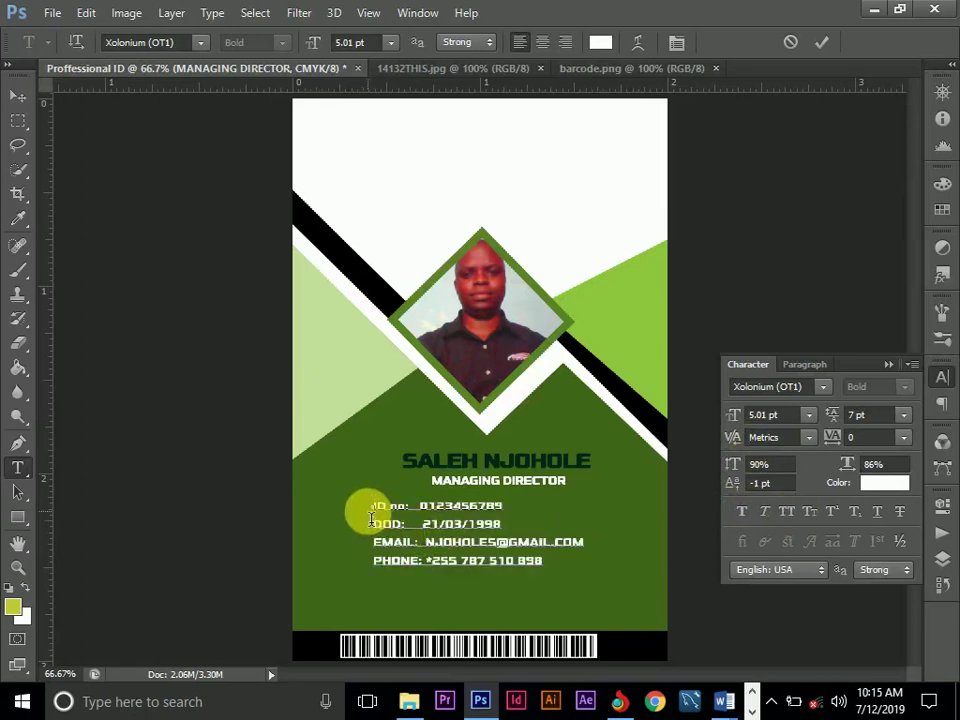
pyautogui.moveTo(374, 516)
pyautogui.mouseDown()
pyautogui.moveTo(482, 546)
pyautogui.moveTo(526, 601)
pyautogui.mouseUp()
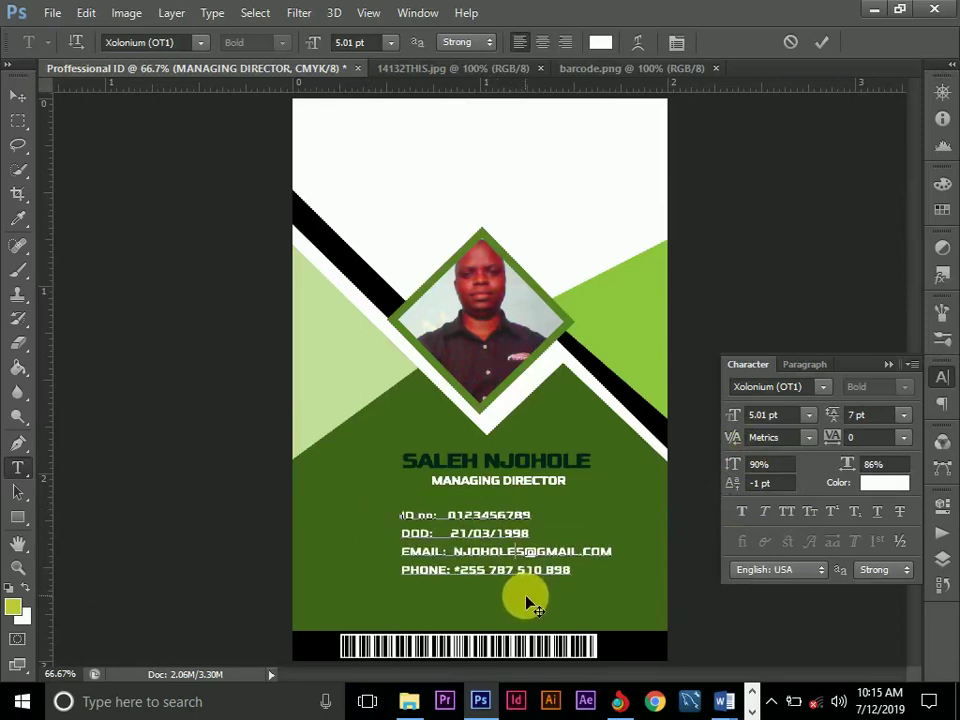
pyautogui.click(821, 43)
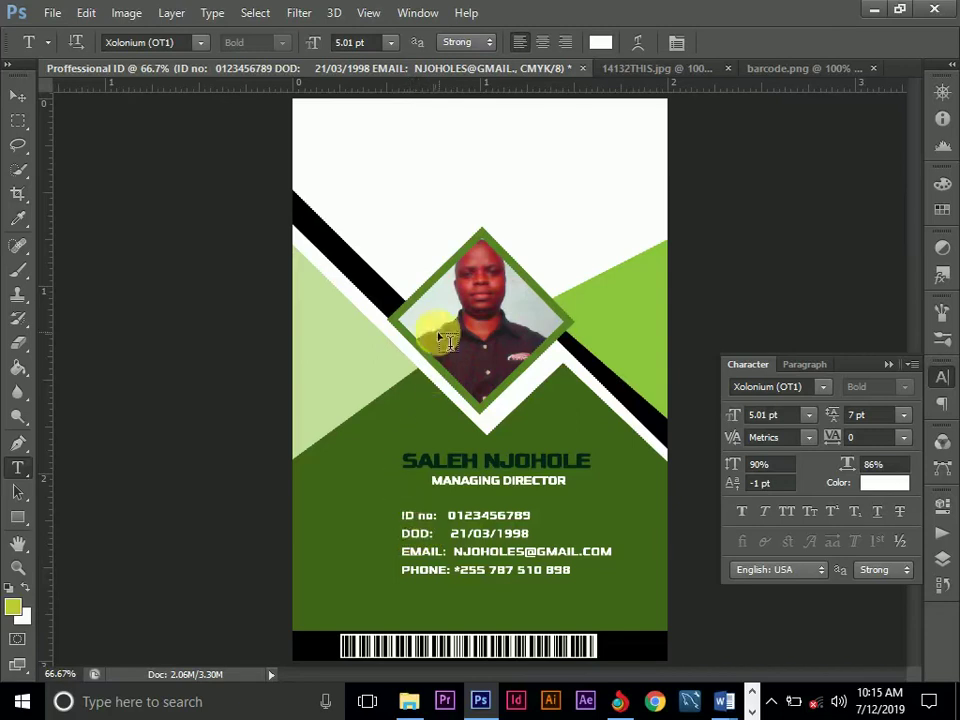
# Step: Open the college logo image file with the Move tool active
pyautogui.click(18, 95)
pyautogui.click(50, 13)
pyautogui.click(72, 51)
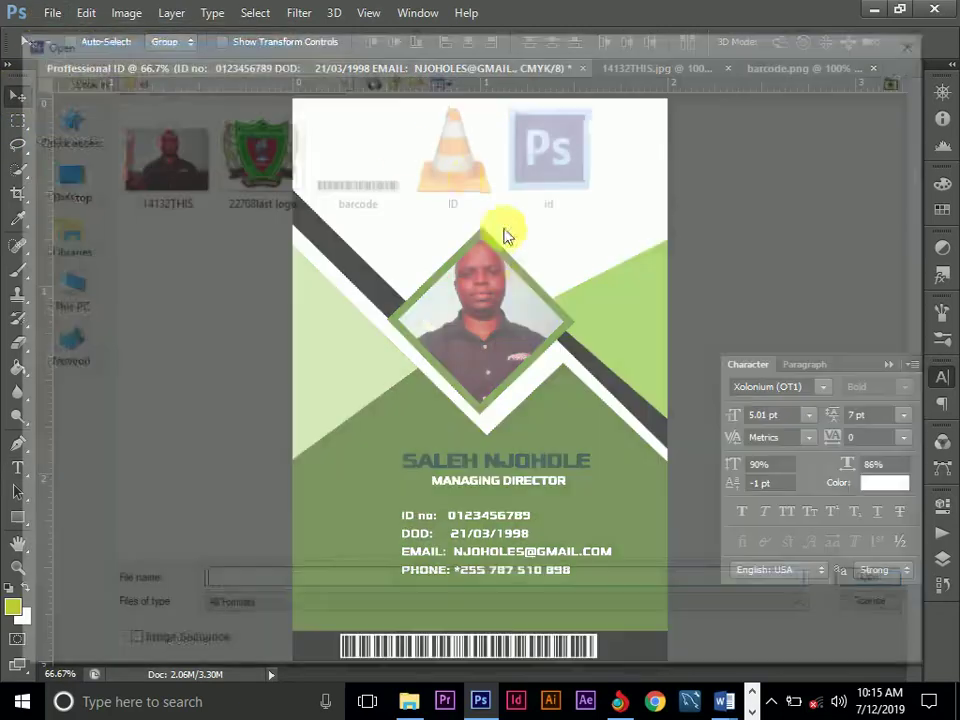
pyautogui.click(262, 155)
pyautogui.click(866, 584)
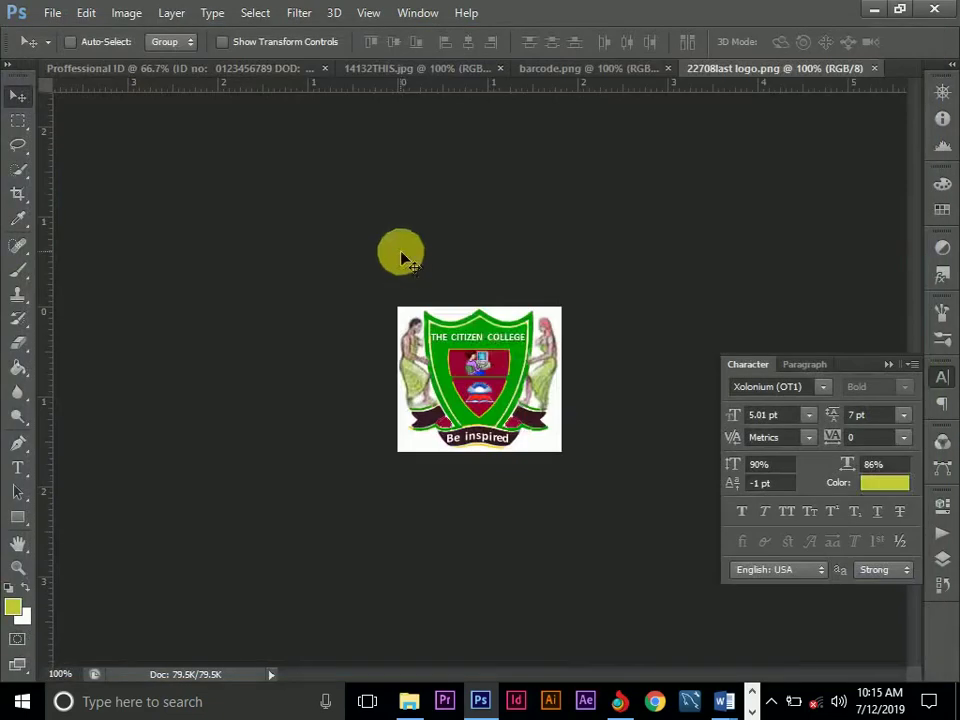
# Step: Drag the logo onto the ID card and nudge it into the top-left corner
pyautogui.moveTo(378, 263); pyautogui.dragTo(341, 143)
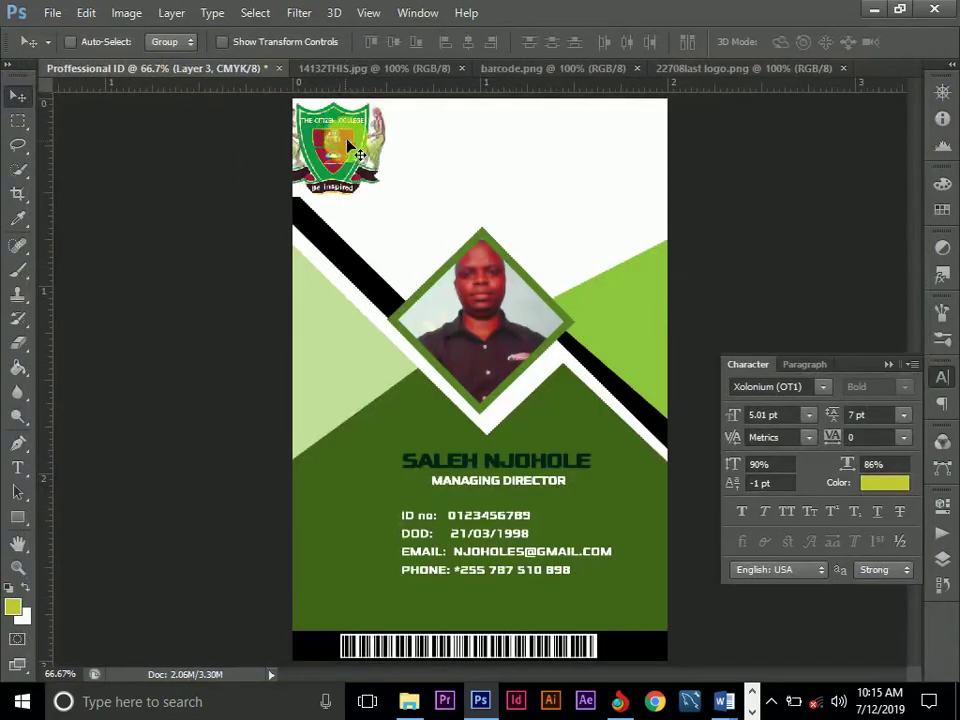
pyautogui.moveTo(365, 148); pyautogui.dragTo(378, 150)
pyautogui.press('Left')
pyautogui.press('Left')
pyautogui.press('Left')
pyautogui.press('Left')
pyautogui.press('Left')
pyautogui.press('Left')
pyautogui.press('Down')
pyautogui.press('Down')
pyautogui.press('Down')
pyautogui.press('Down')
pyautogui.press('Left')
pyautogui.press('Left')
pyautogui.press('Left')
pyautogui.press('Left')
pyautogui.press('Left')
pyautogui.press('Left')
pyautogui.press('Left')
pyautogui.press('Down')
pyautogui.press('Down')
pyautogui.press('Down')
pyautogui.press('Left')
pyautogui.press('Left')
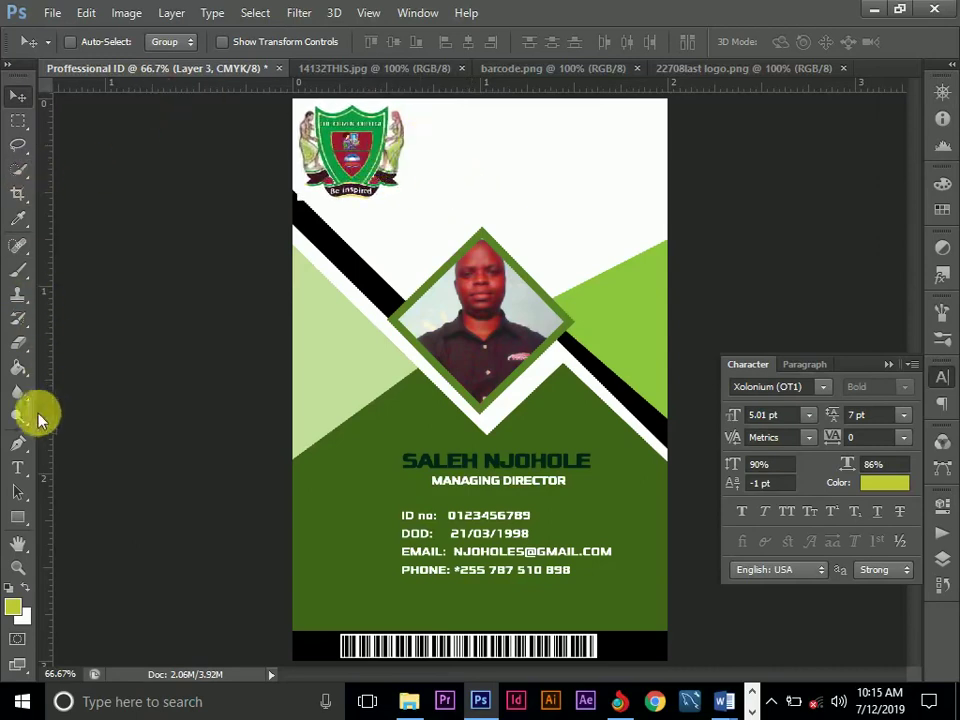
pyautogui.click(27, 467)
# Step: Type the THE CITIZEN COLLEGE heading at the top of the card
pyautogui.click(426, 110)
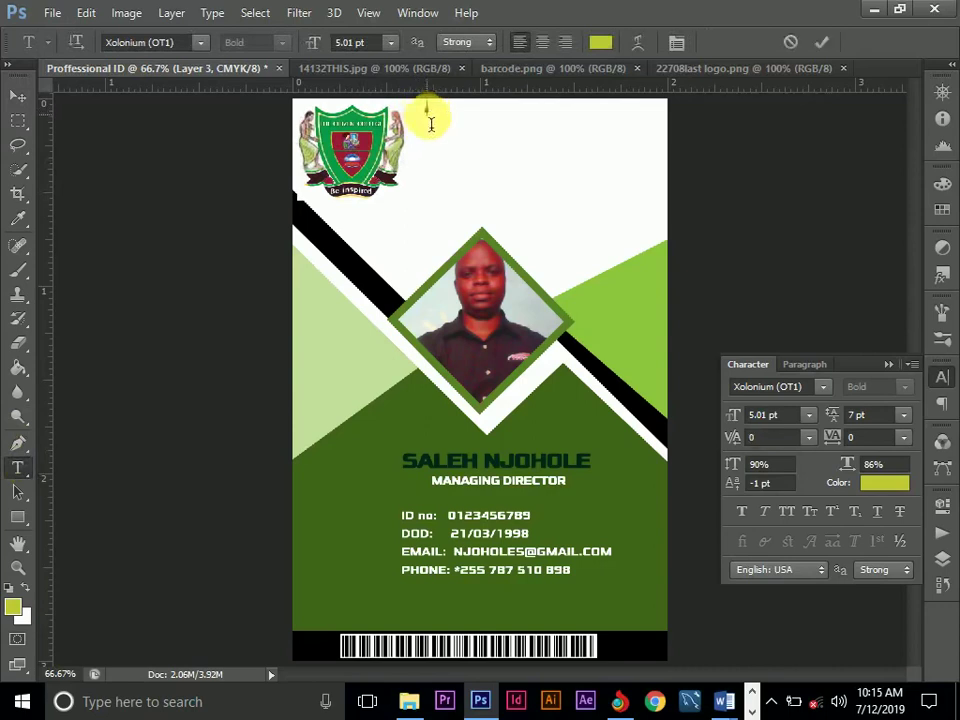
pyautogui.press('Return')
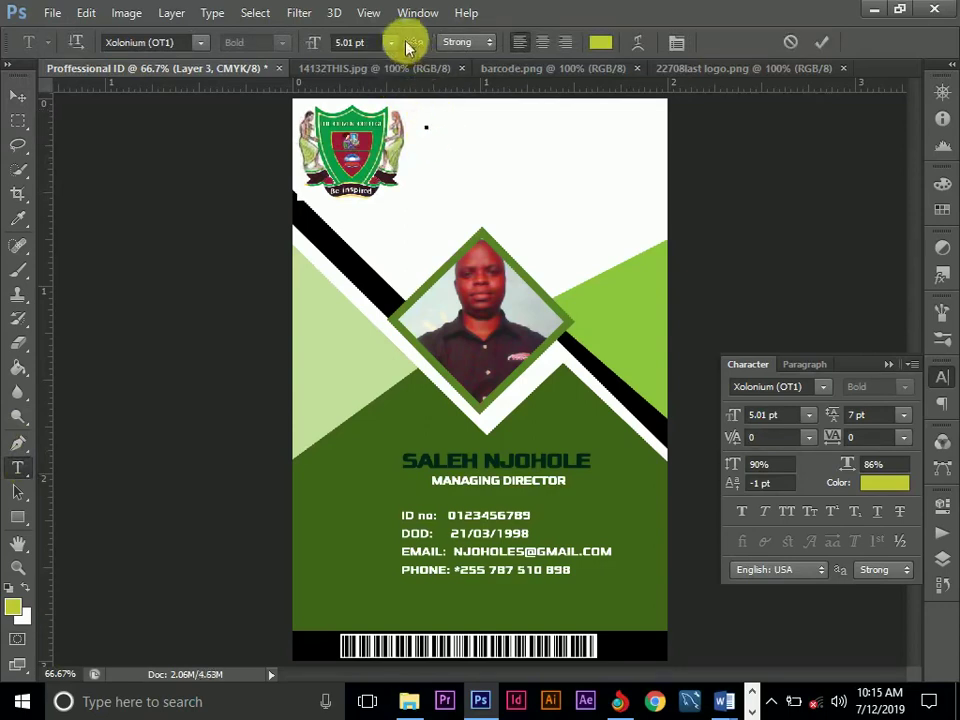
pyautogui.moveTo(313, 41); pyautogui.dragTo(327, 40)
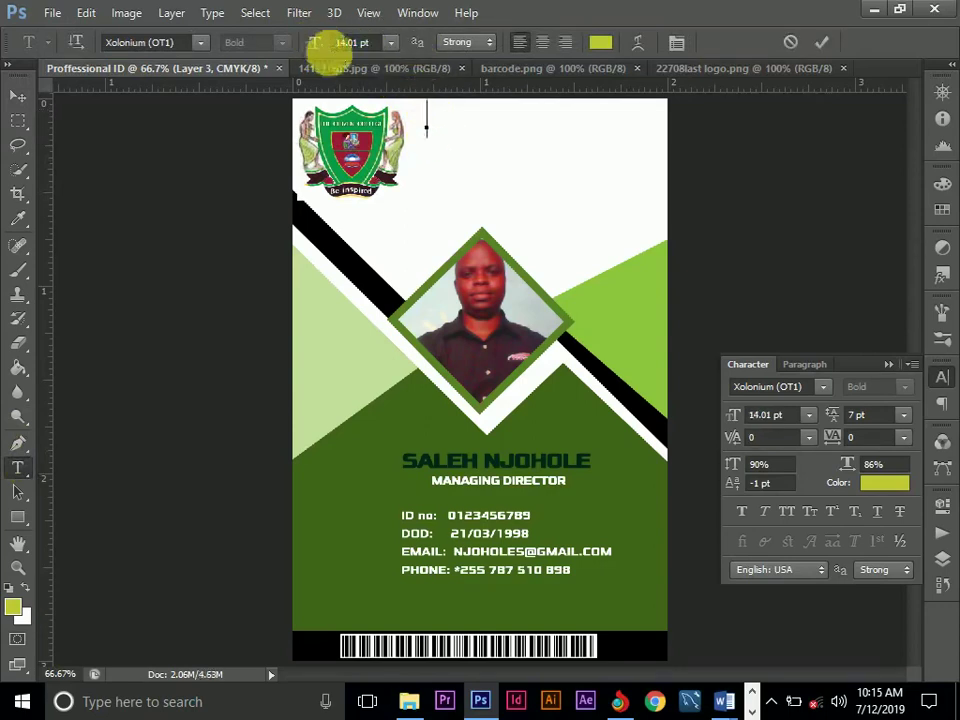
pyautogui.write('THE')
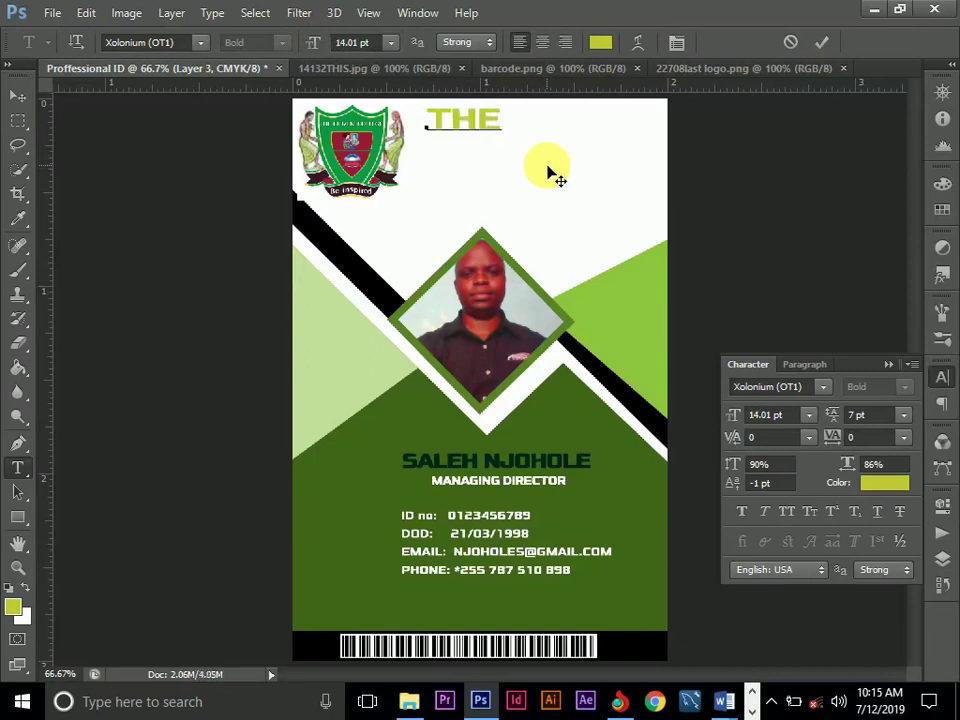
pyautogui.write(' CO')
pyautogui.press('BackSpace')
pyautogui.write('IT')
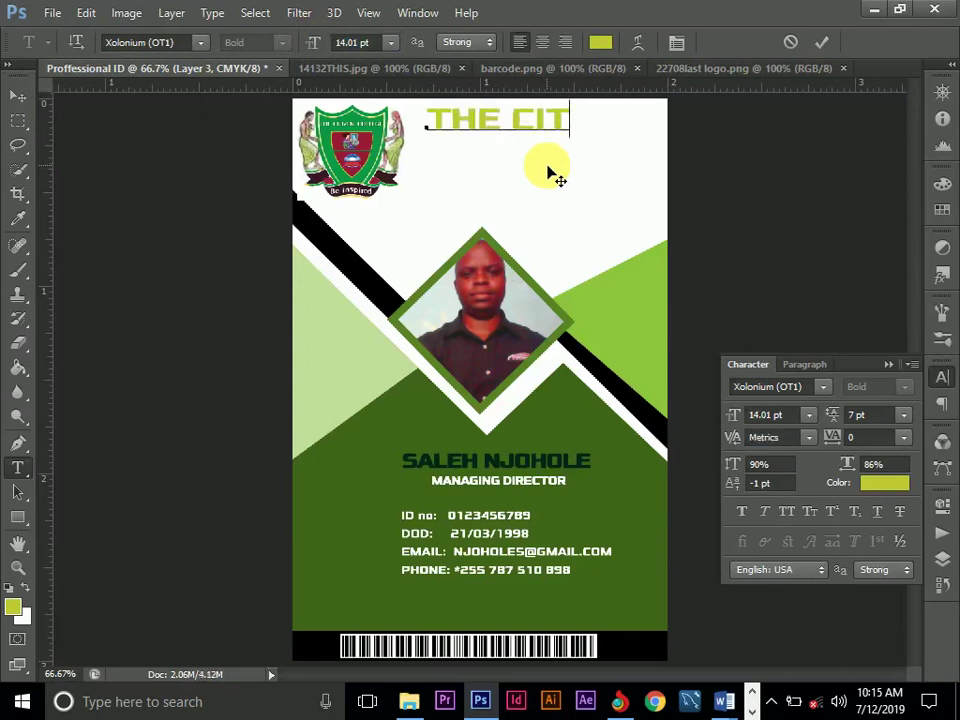
pyautogui.write('IZEN')
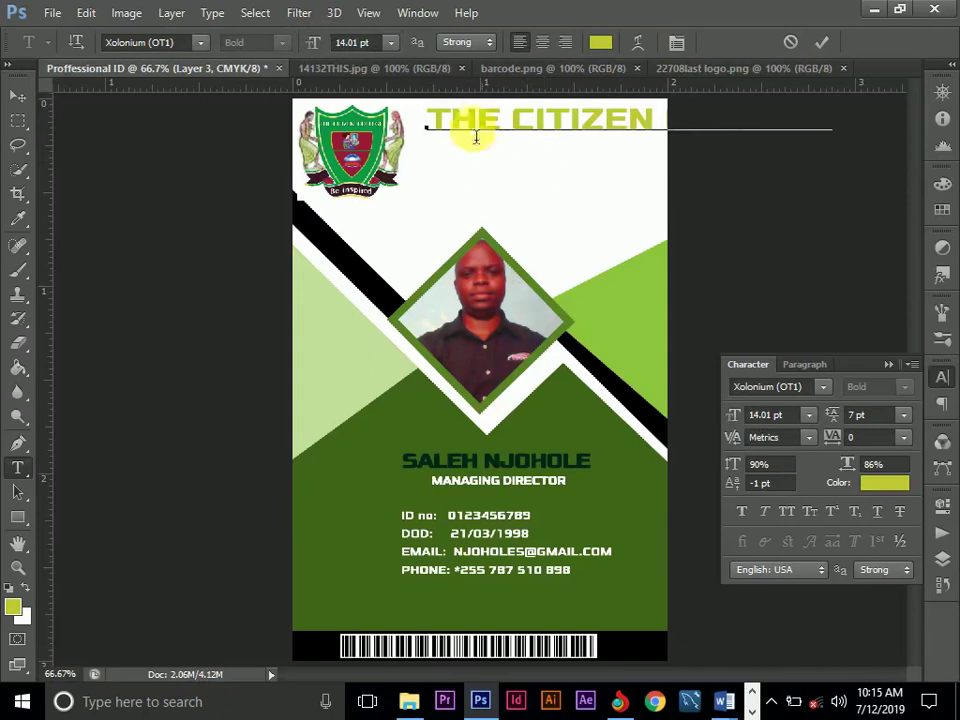
# Step: Reduce the heading to 8 pt and nudge it beside the logo
pyautogui.moveTo(429, 121); pyautogui.dragTo(765, 132)
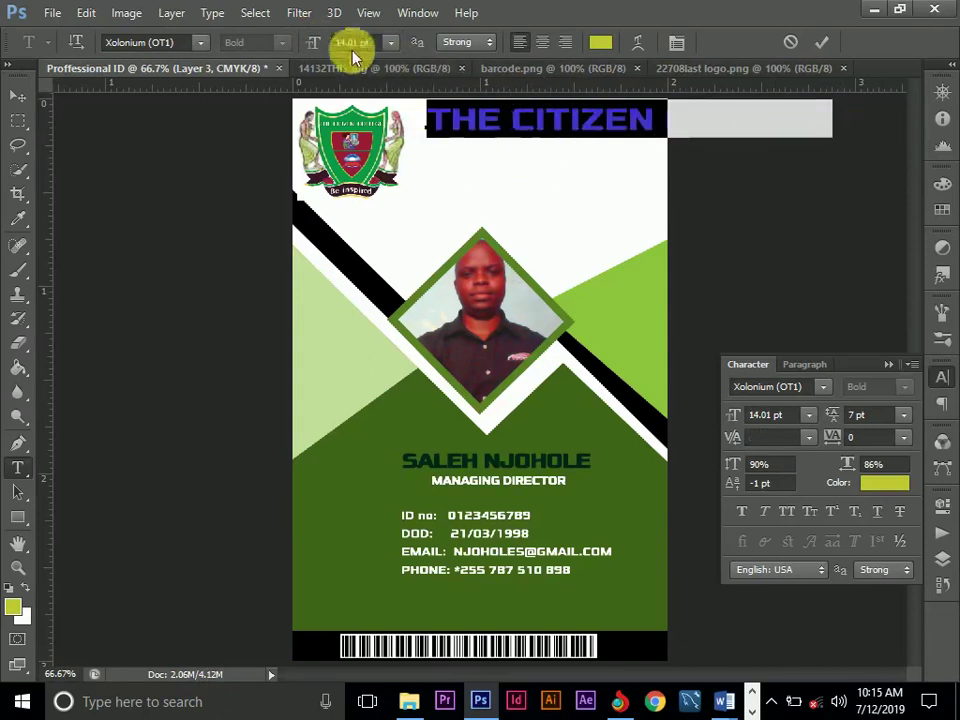
pyautogui.moveTo(321, 38); pyautogui.dragTo(320, 45)
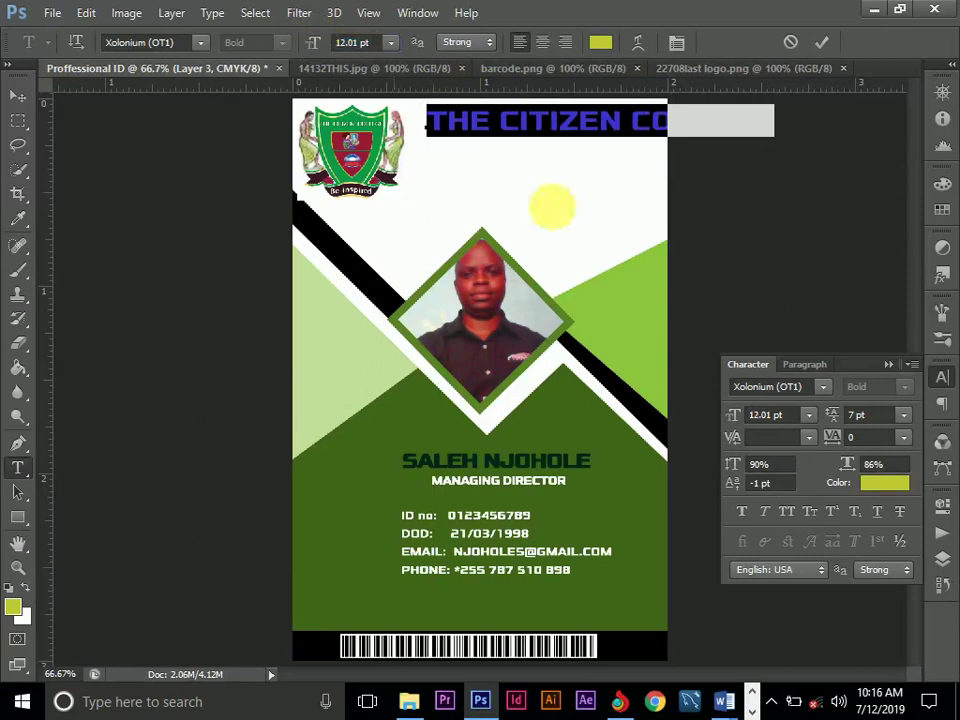
pyautogui.moveTo(745, 418); pyautogui.dragTo(741, 418)
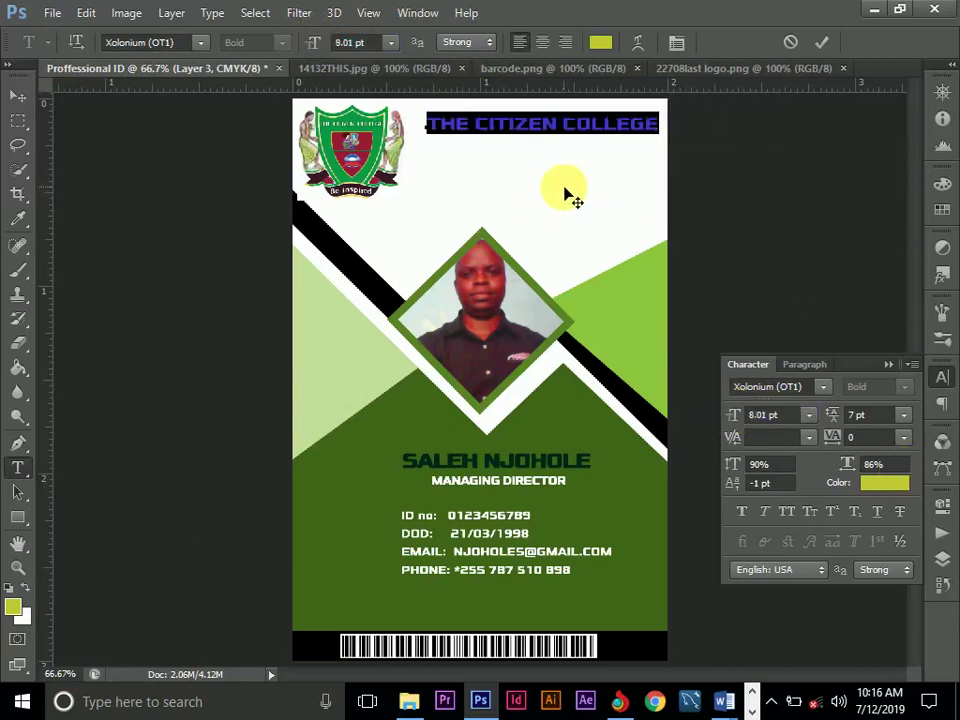
pyautogui.moveTo(566, 193); pyautogui.dragTo(557, 199)
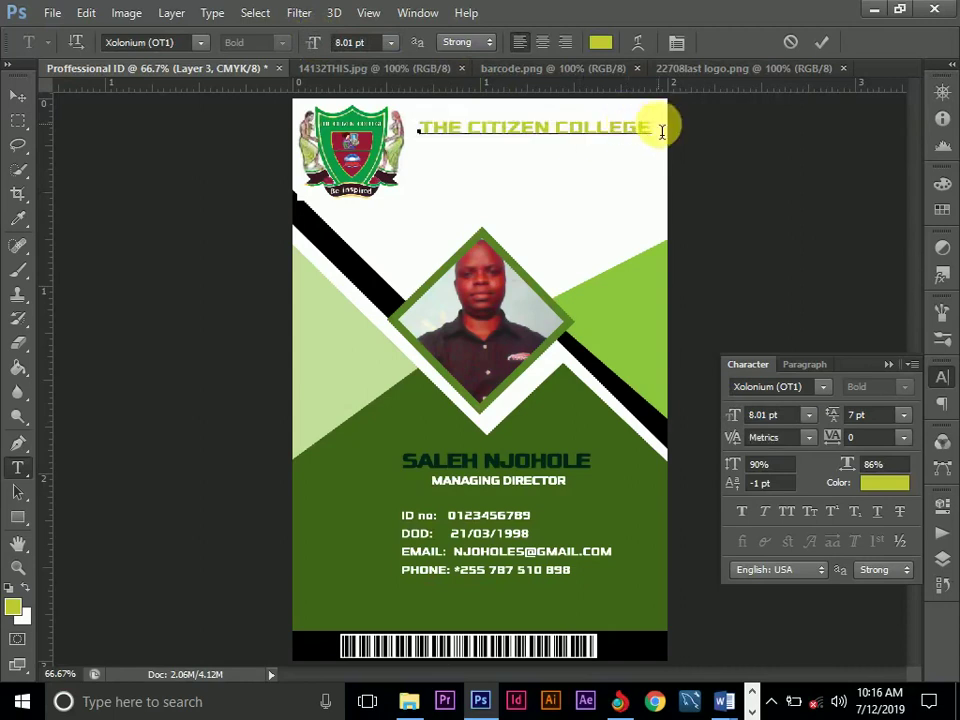
pyautogui.moveTo(652, 126)
pyautogui.mouseDown()
pyautogui.moveTo(484, 136)
pyautogui.moveTo(410, 128)
pyautogui.mouseUp()
# Step: Give the college heading a dark text colour
pyautogui.click(877, 482)
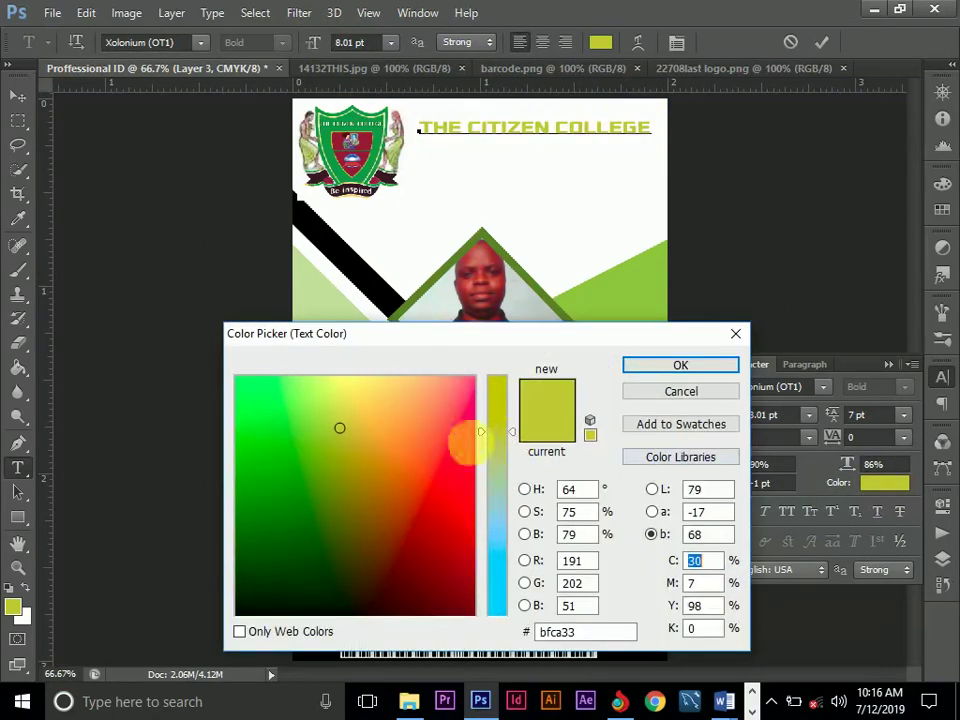
pyautogui.moveTo(339, 435); pyautogui.dragTo(253, 681)
pyautogui.click(680, 365)
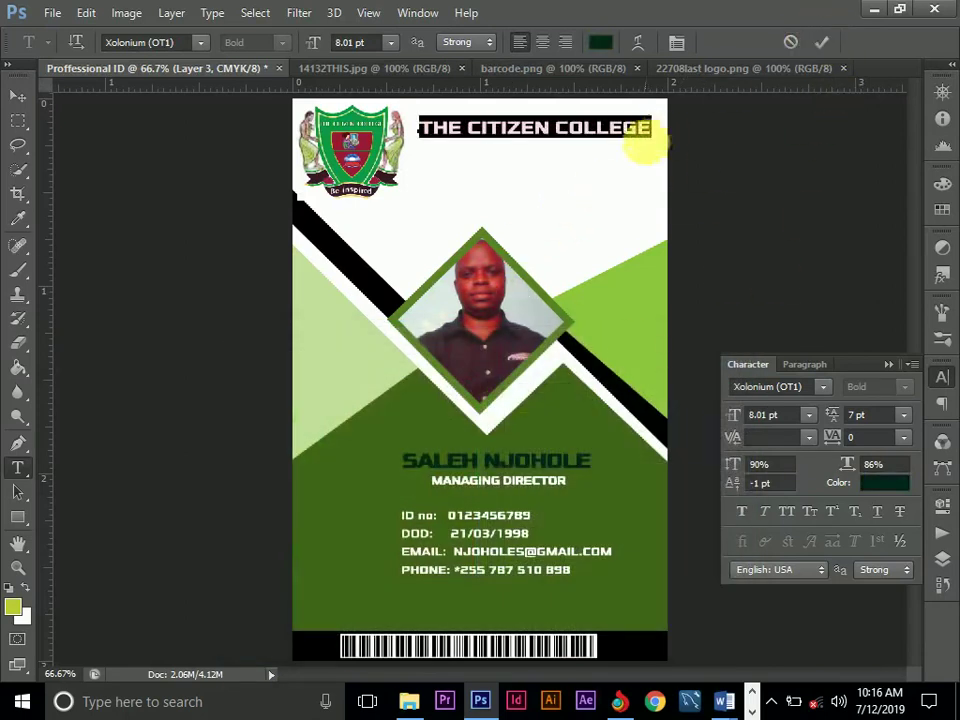
# Step: Add the college's P.O. box and city address lines beneath the heading
pyautogui.click(648, 132)
pyautogui.press('Return')
pyautogui.write('PO')
pyautogui.press('BackSpace')
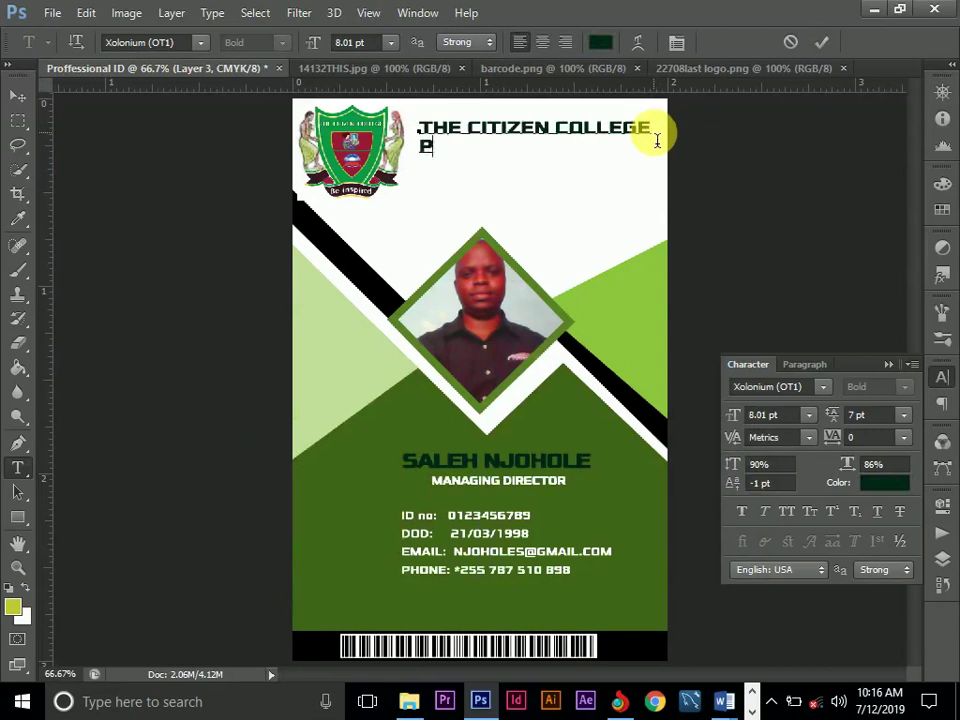
pyautogui.write('O.')
pyautogui.write('BOX')
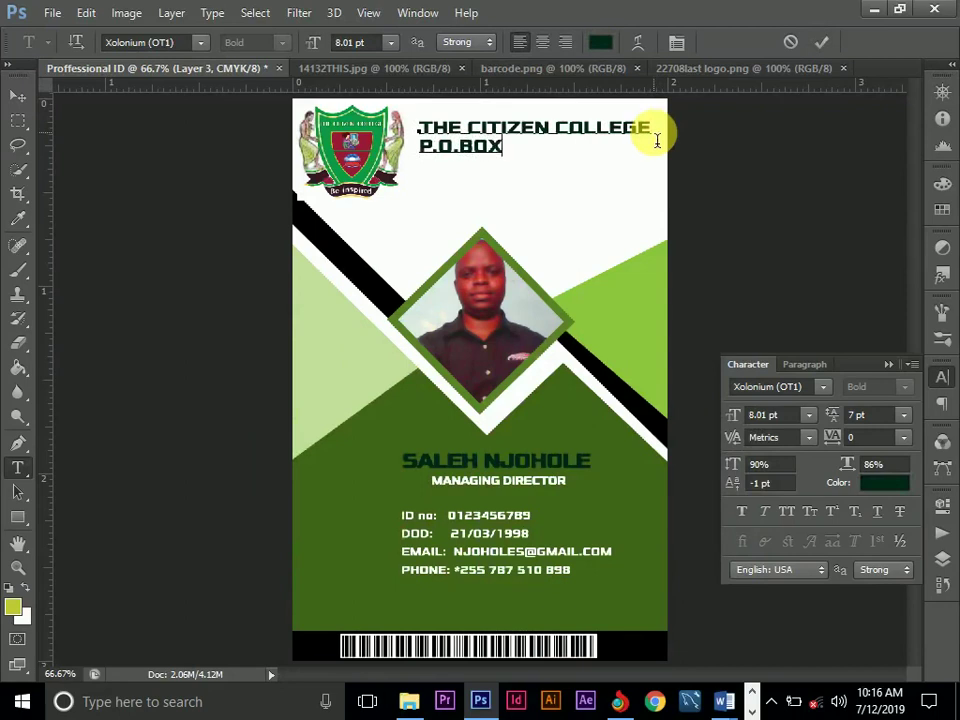
pyautogui.write(' 9174 ')
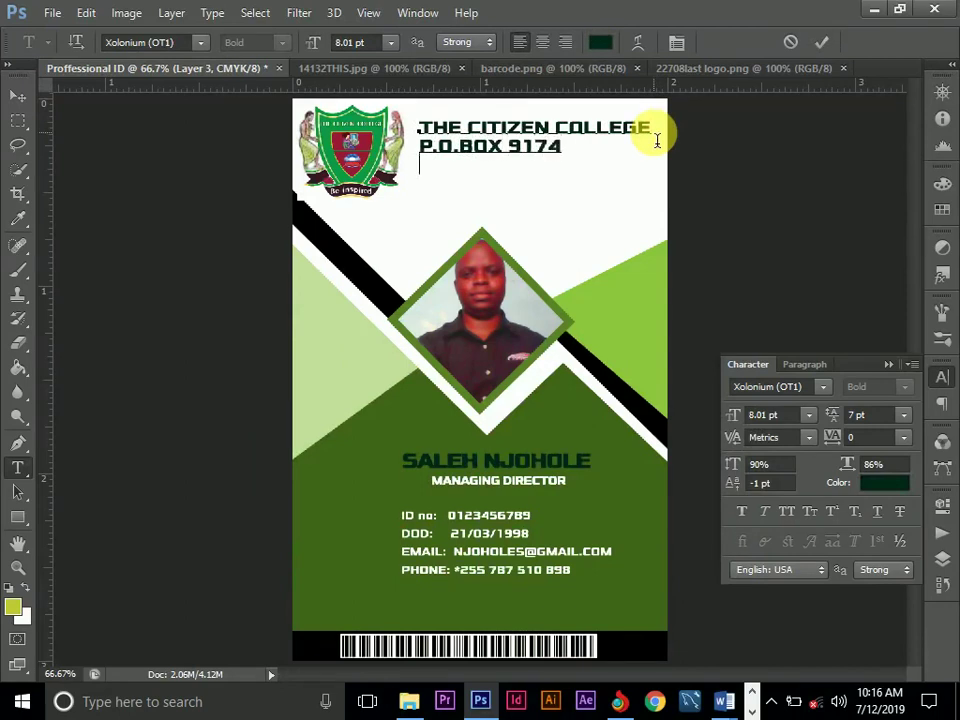
pyautogui.write('DAR ES')
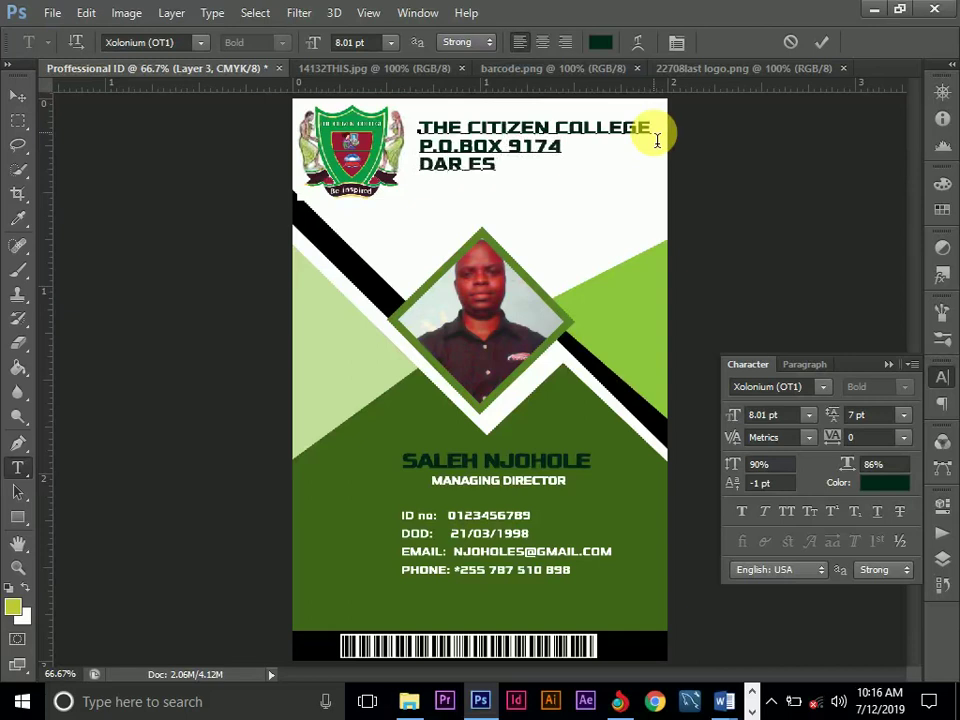
pyautogui.write(' SALAAM')
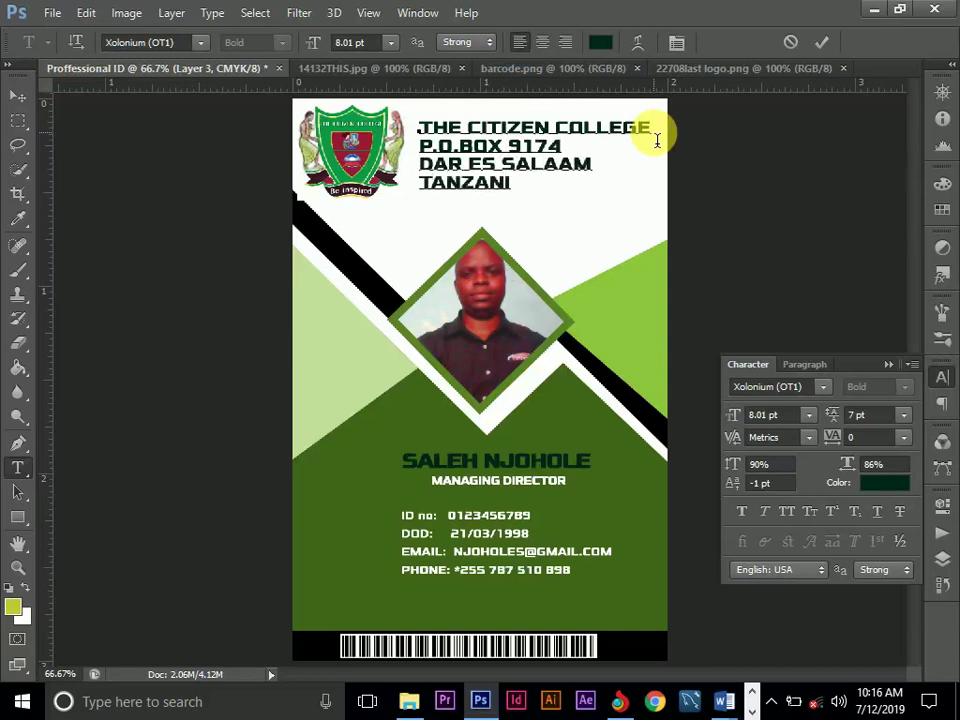
pyautogui.moveTo(536, 197); pyautogui.dragTo(396, 118)
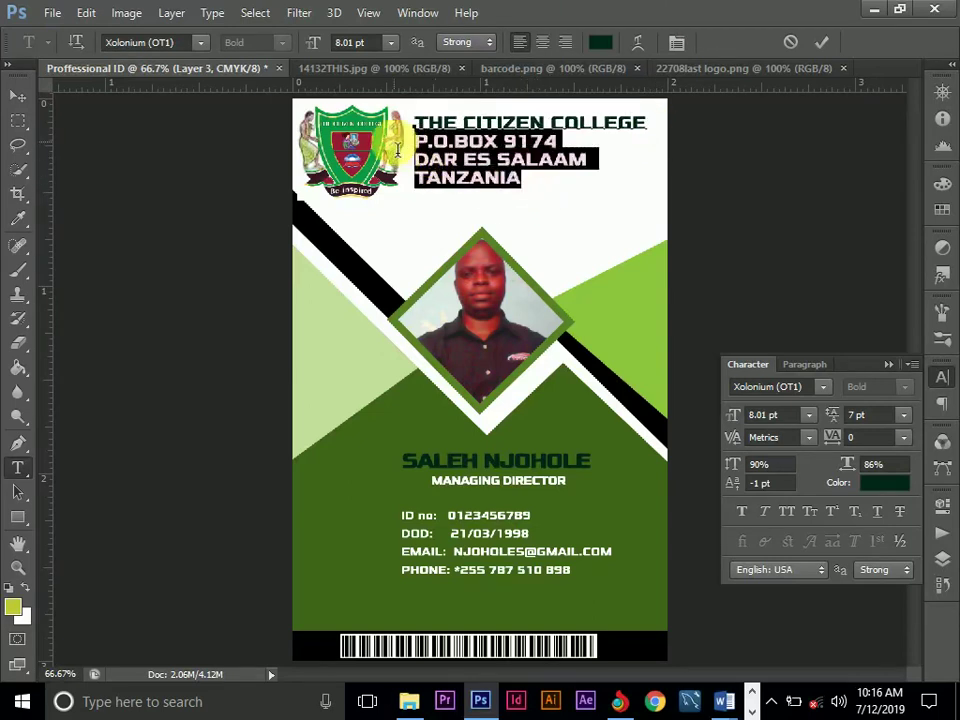
# Step: Centre-align the header lines, reposition the block beside the logo, and select all of its text
pyautogui.click(541, 42)
pyautogui.moveTo(467, 214); pyautogui.dragTo(553, 246)
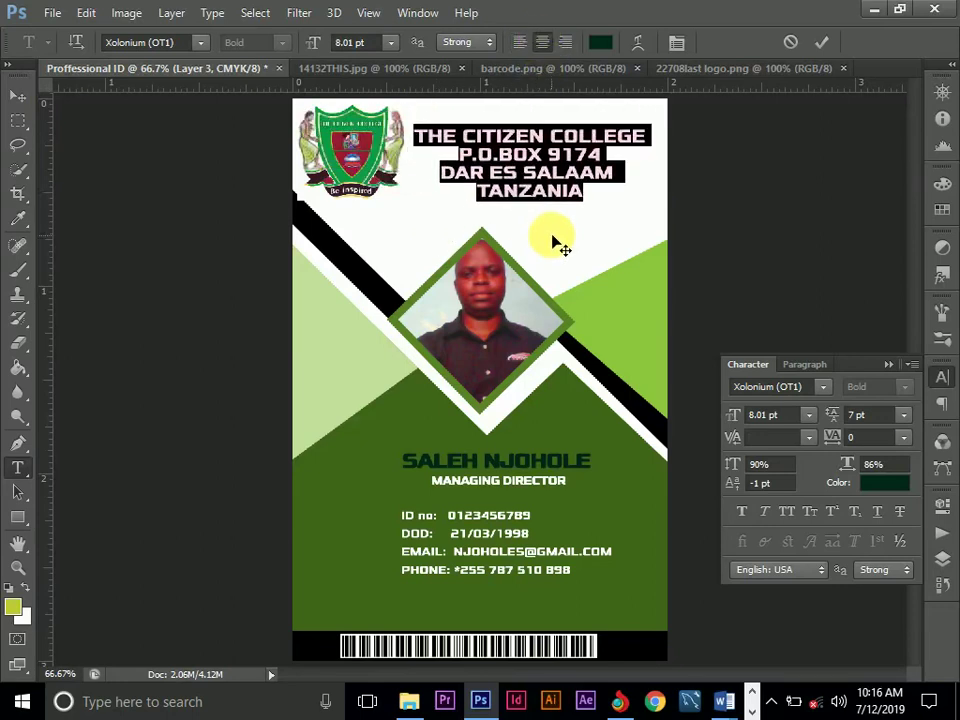
pyautogui.click(549, 188)
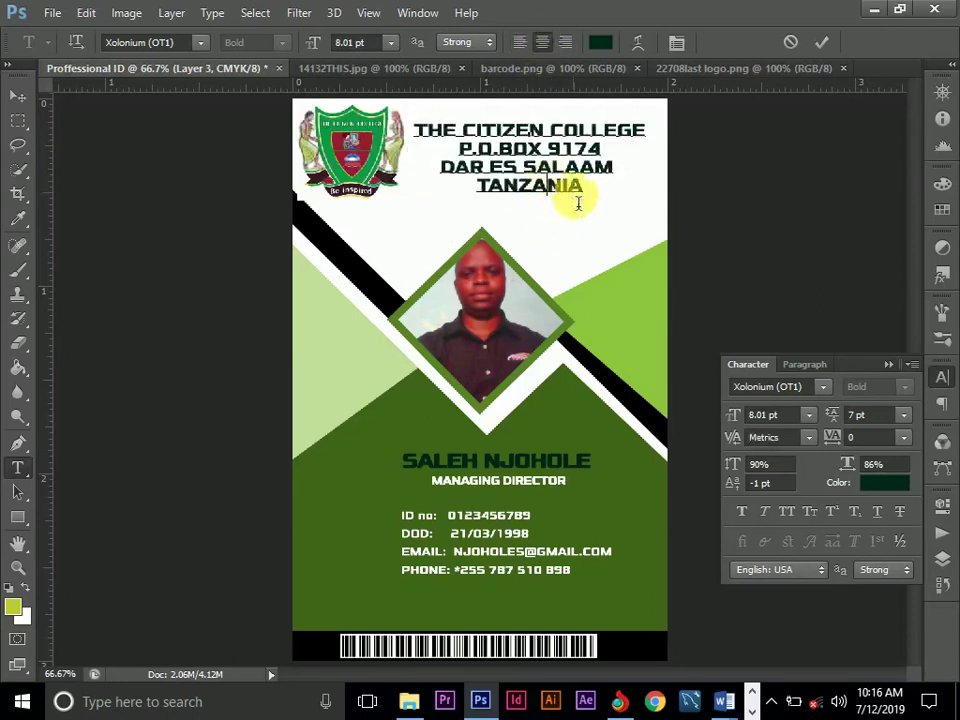
pyautogui.hotkey('ctrl', 'a')
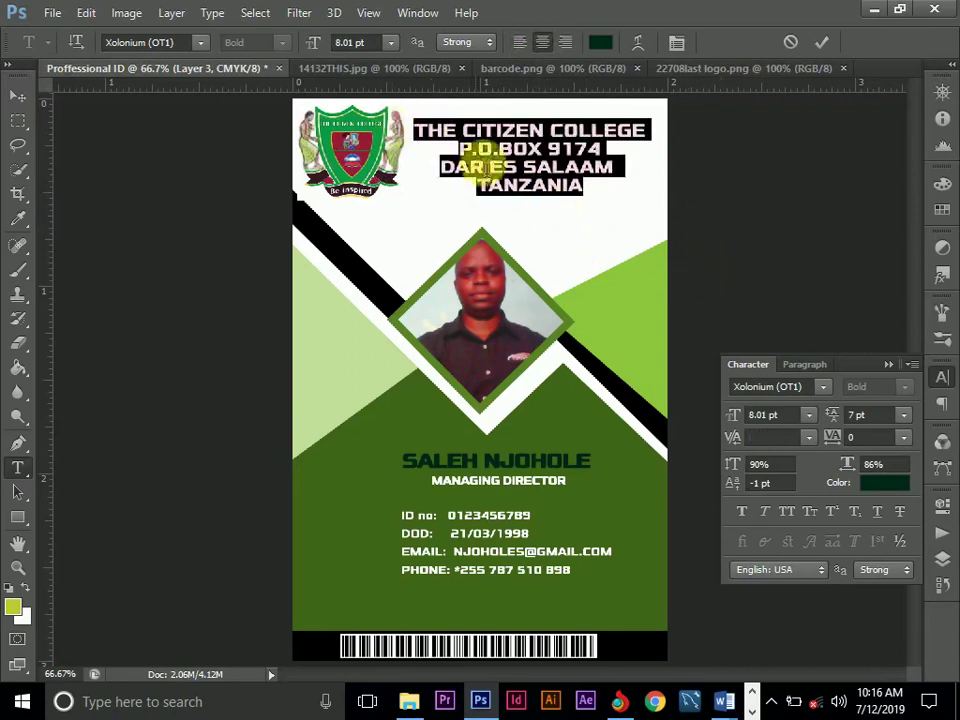
# Step: Colour the header text black (#000000), commit it, and collapse the Character panel
pyautogui.click(884, 466)
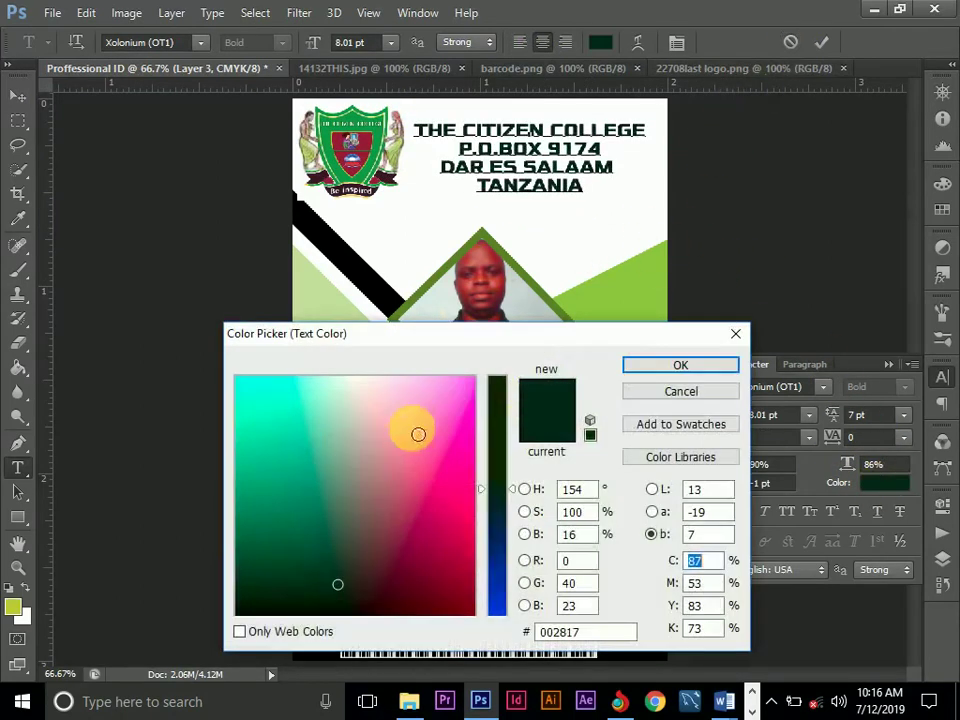
pyautogui.doubleClick(610, 632)
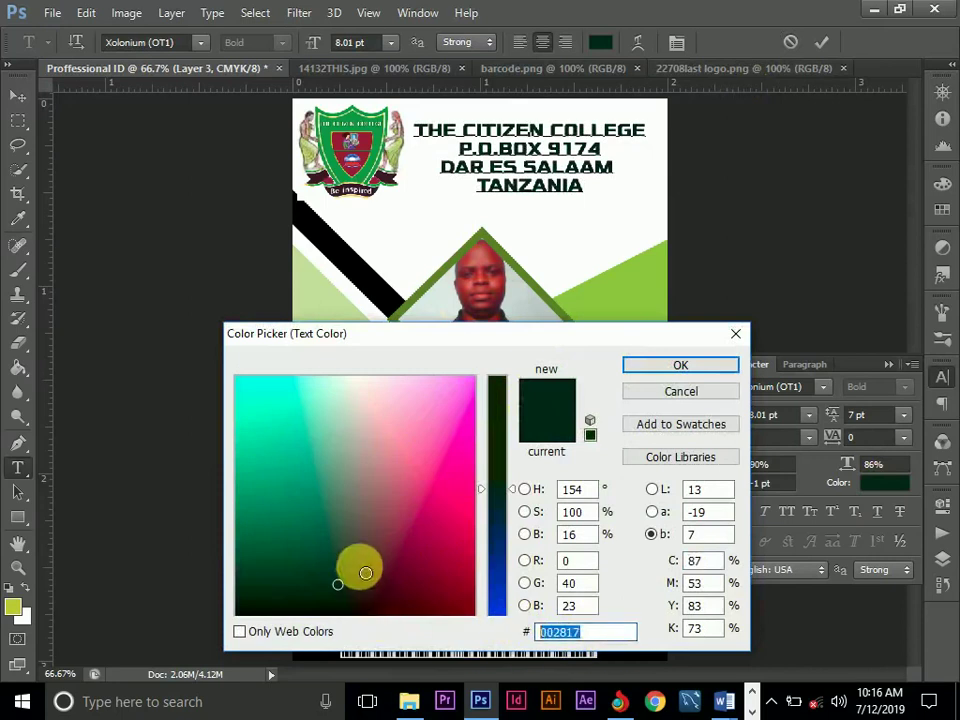
pyautogui.write('000')
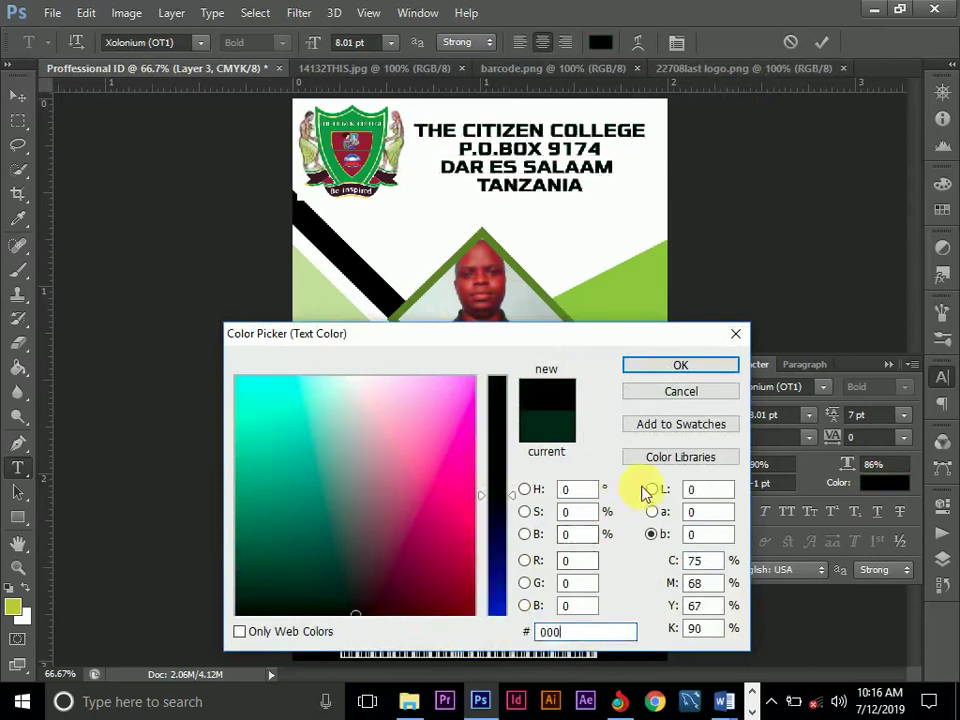
pyautogui.press('Return')
pyautogui.click(822, 42)
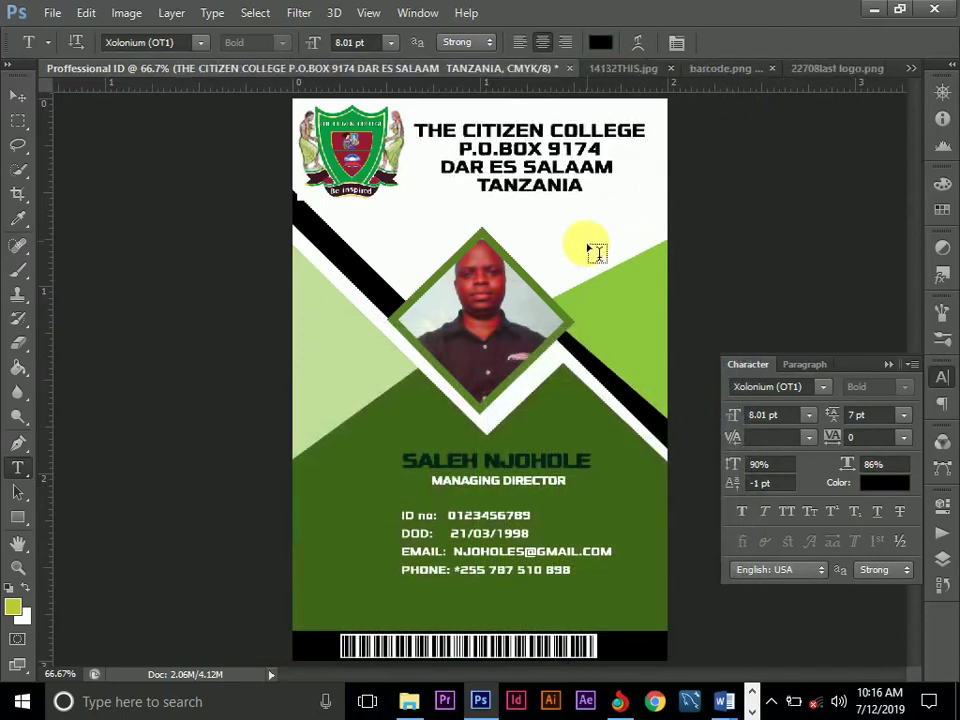
pyautogui.click(888, 364)
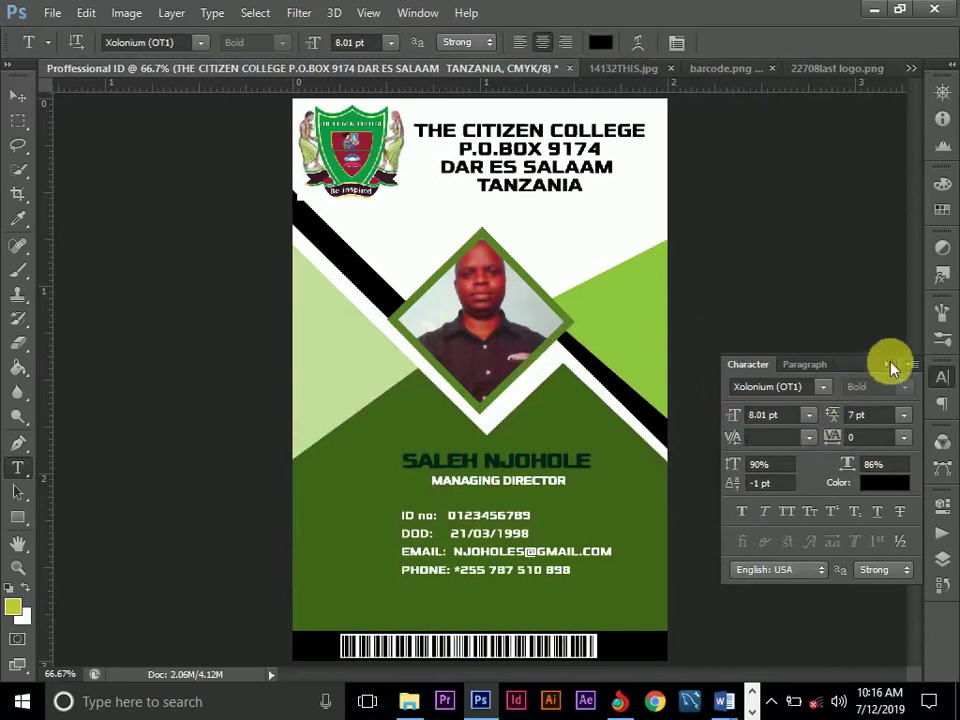